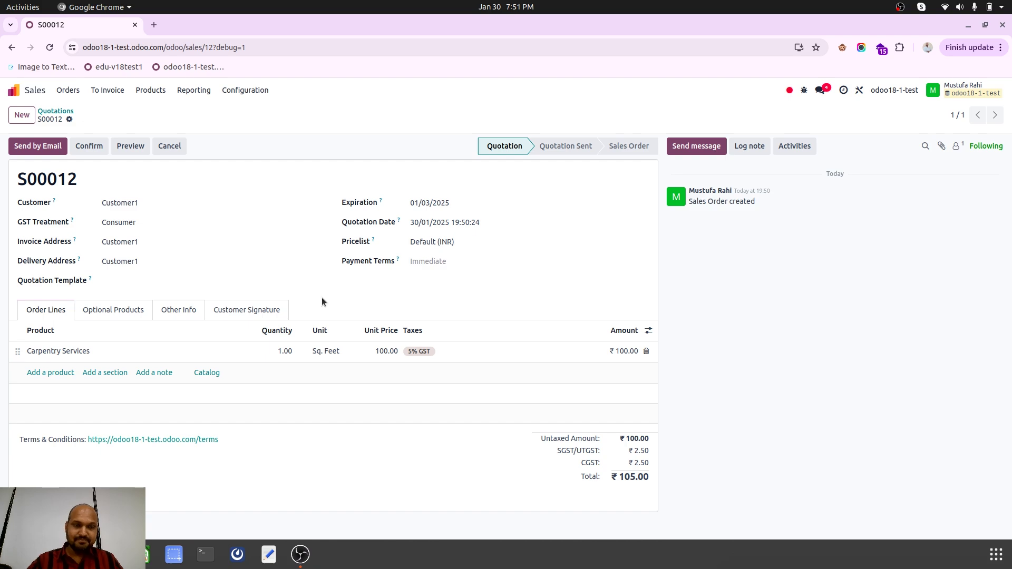
# Open Studio's list-view editor for the quotation's order lines table
pyautogui.click(864, 91)
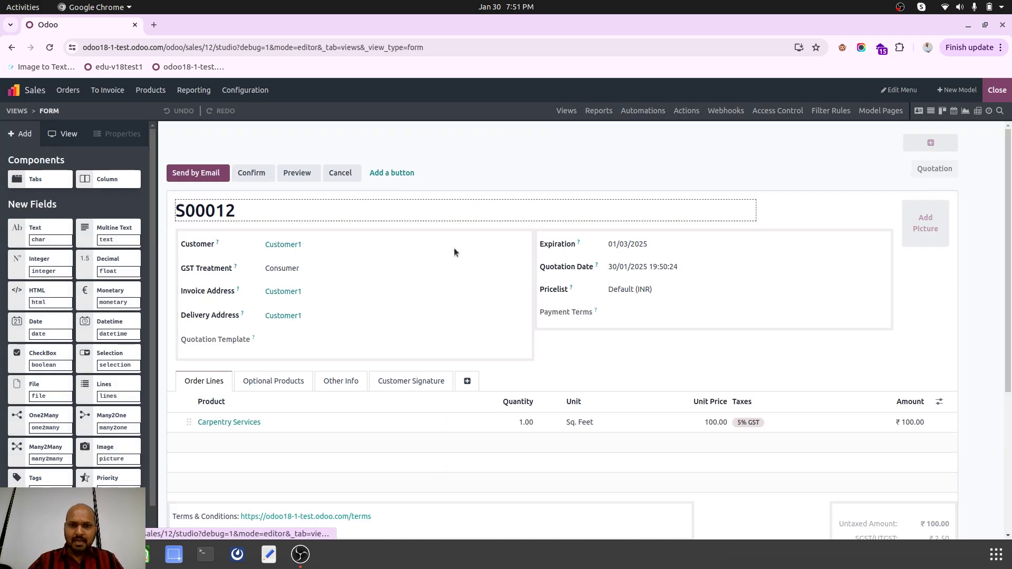
pyautogui.click(582, 420)
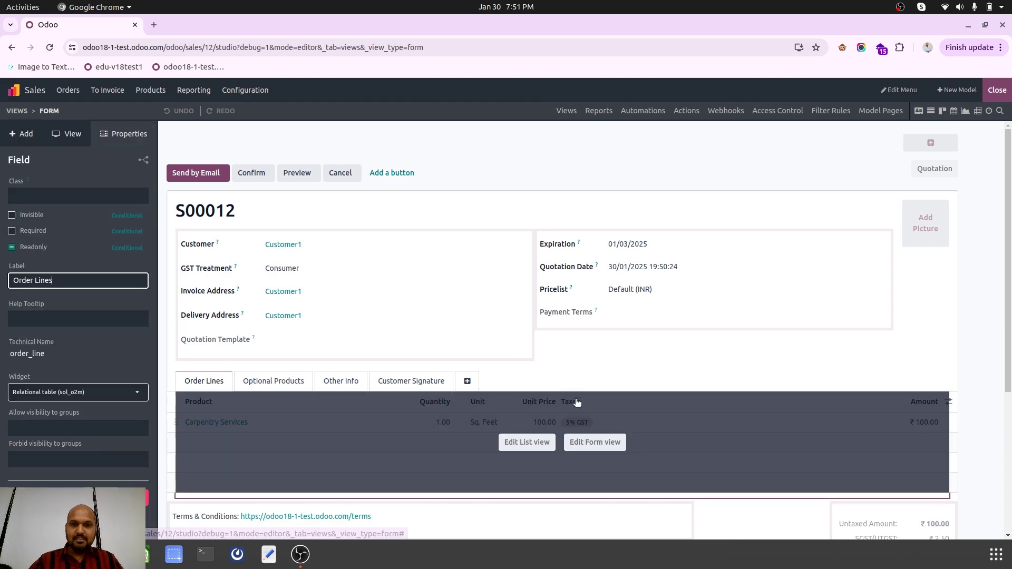
pyautogui.click(538, 443)
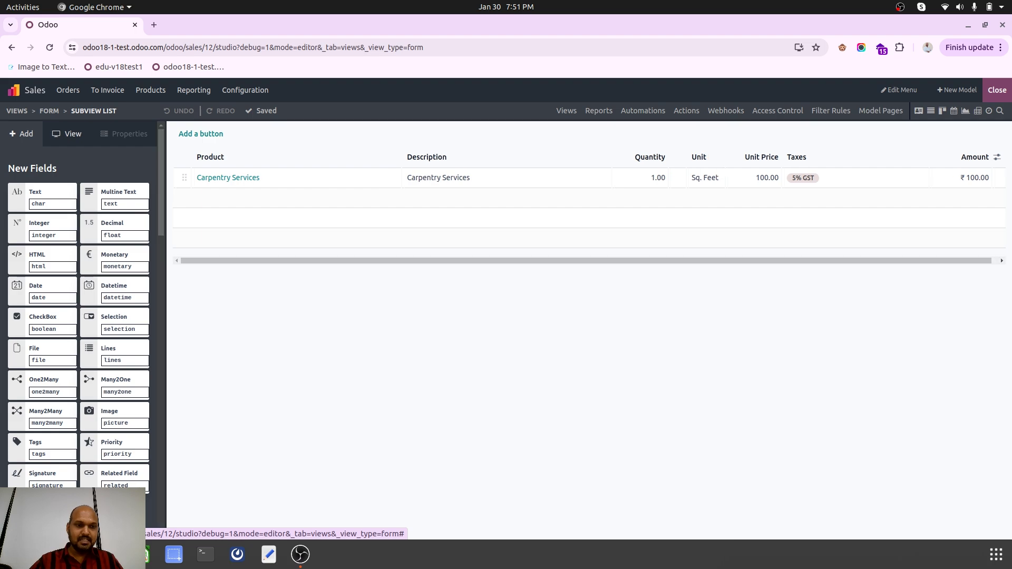
pyautogui.scroll(-15, 22, 443)
pyautogui.scroll(-2, 79, 316)
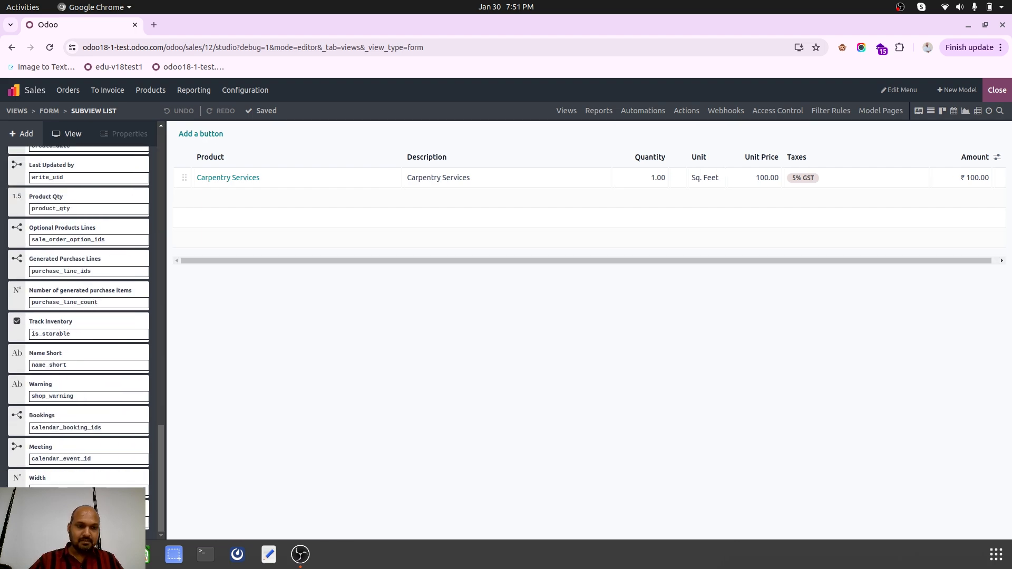
# Add Length and Width fields as order-line columns just before Quantity
pyautogui.moveTo(79, 480); pyautogui.dragTo(583, 164)
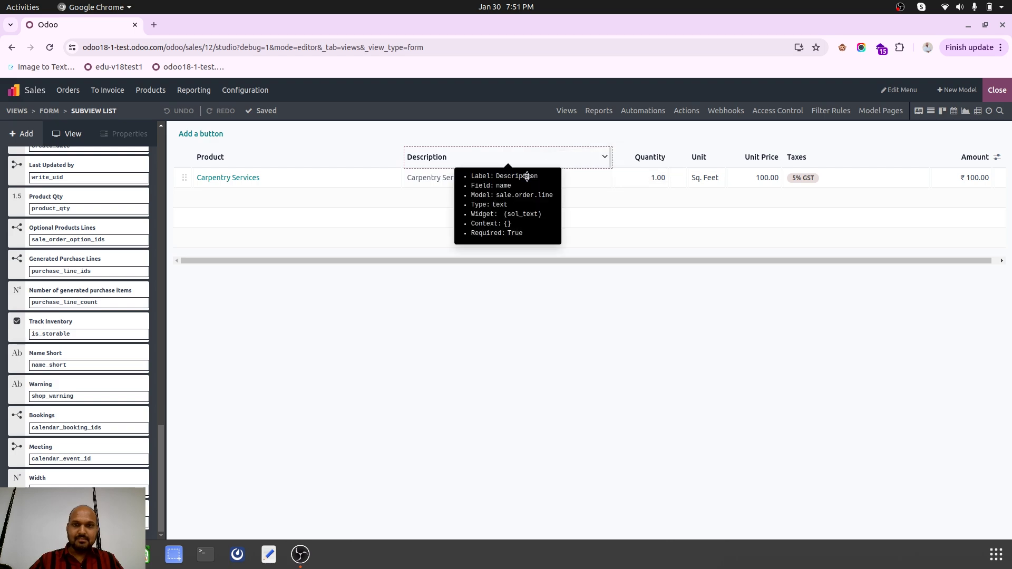
pyautogui.moveTo(80, 509); pyautogui.dragTo(646, 155)
pyautogui.scroll(-5, 97, 479)
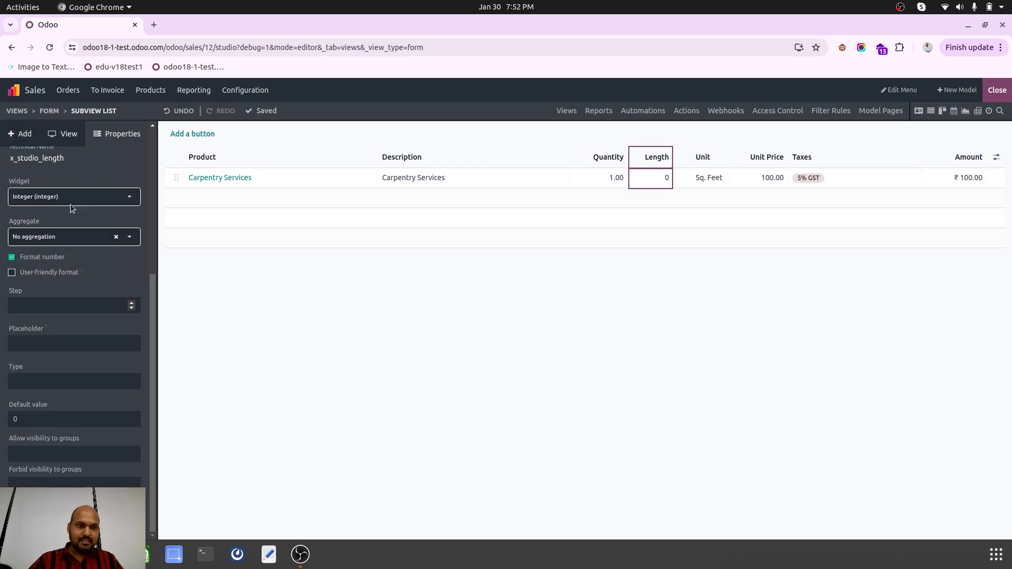
pyautogui.click(23, 133)
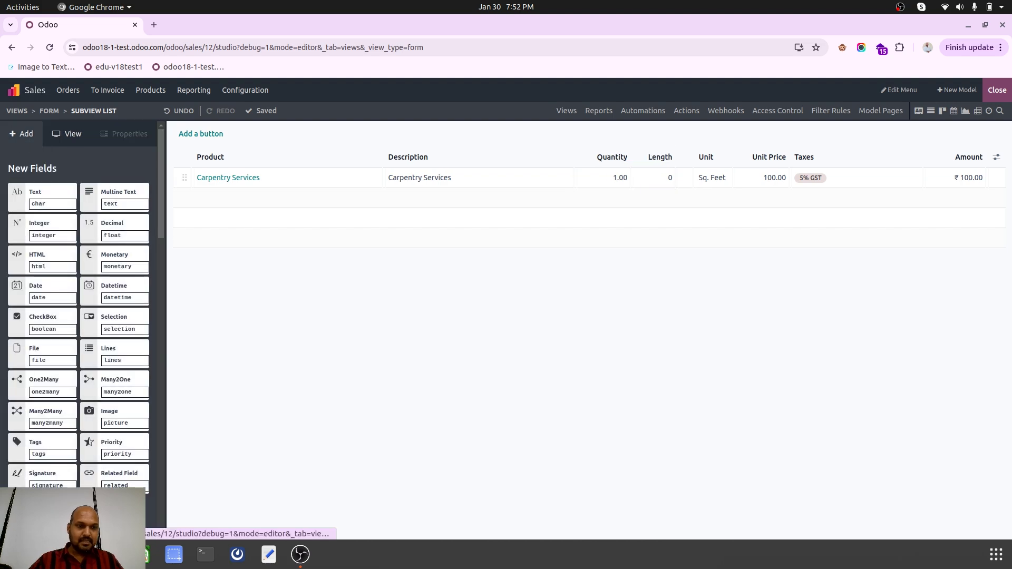
pyautogui.scroll(-15, 47, 469)
pyautogui.moveTo(79, 508); pyautogui.dragTo(600, 153)
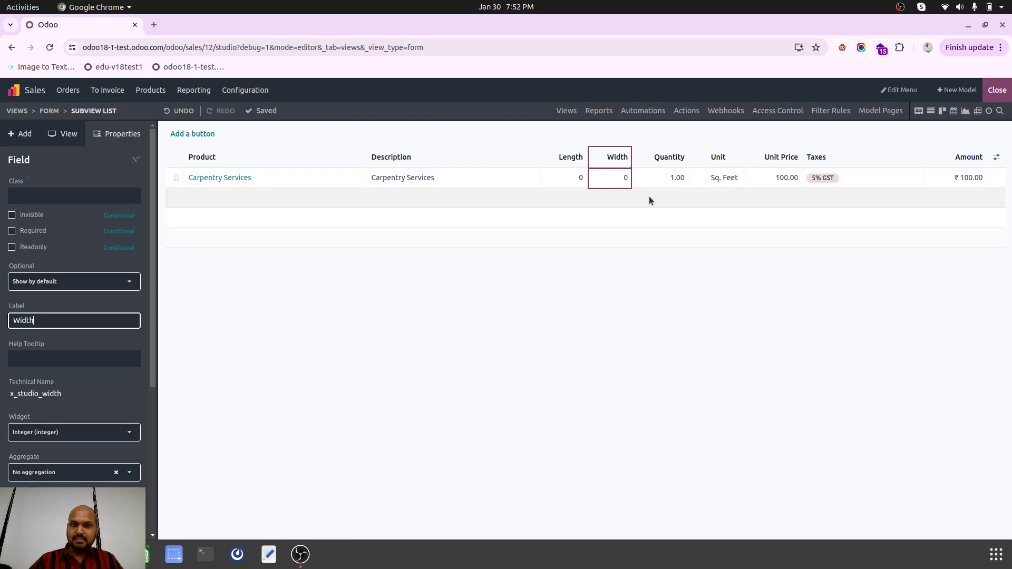
# Give the Carpentry Services line Width 20 and quantity 2000, then save quotation S00012
pyautogui.click(997, 90)
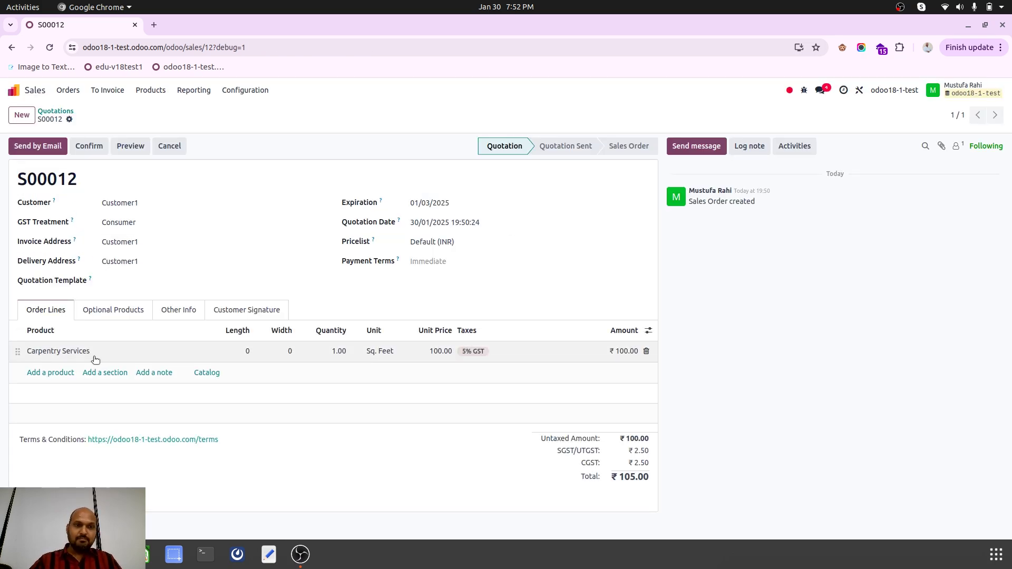
pyautogui.click(243, 353)
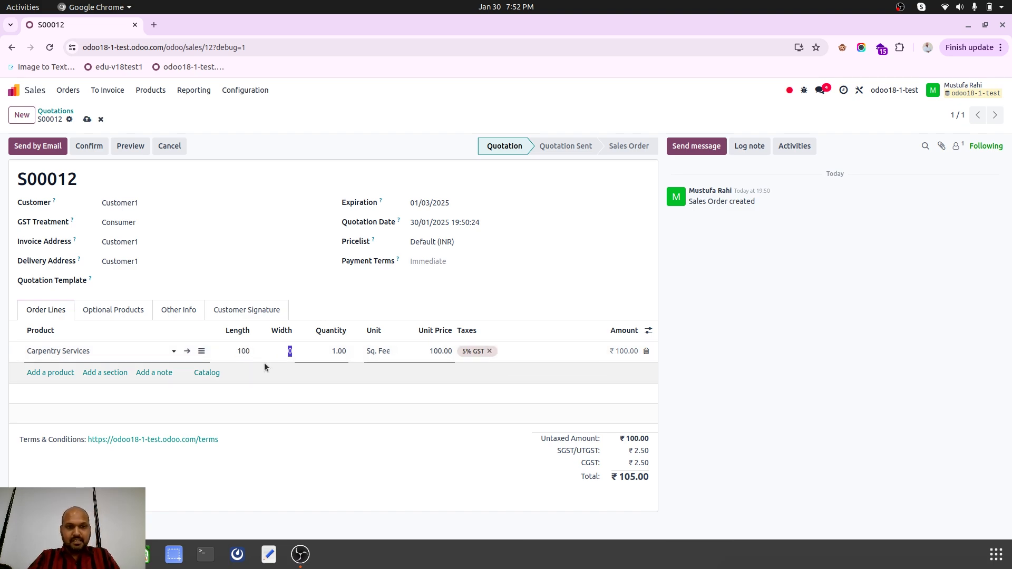
pyautogui.write('20')
pyautogui.press('Tab')
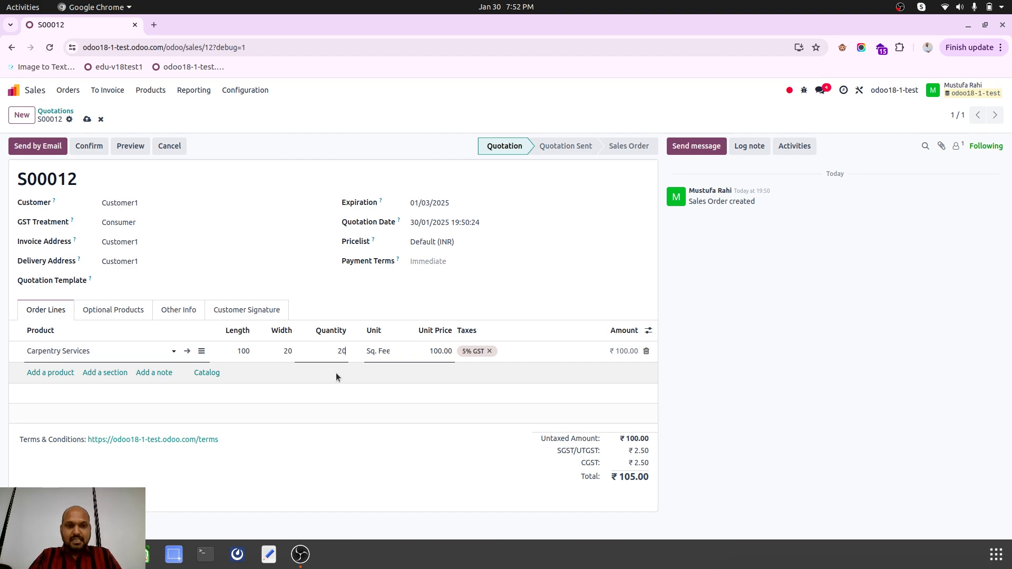
pyautogui.click(385, 305)
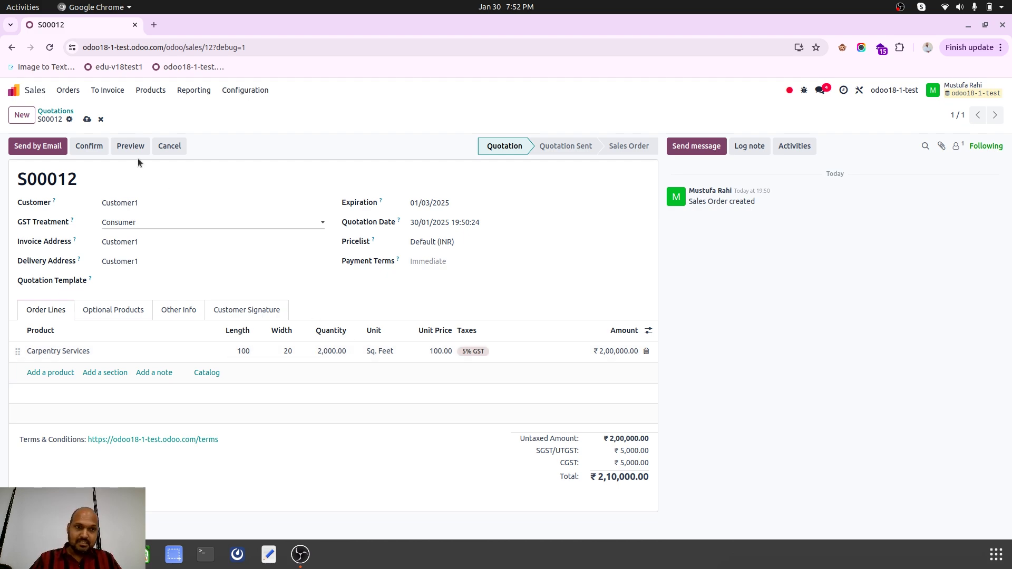
pyautogui.click(87, 119)
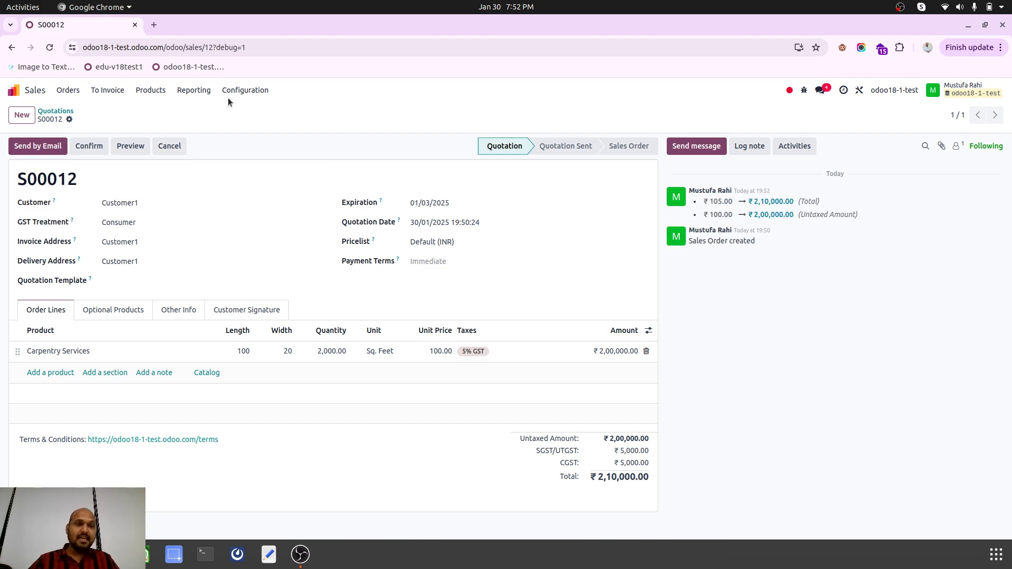
# In Sales settings, clear the Default Template field and save the settings
pyautogui.click(241, 91)
pyautogui.click(245, 108)
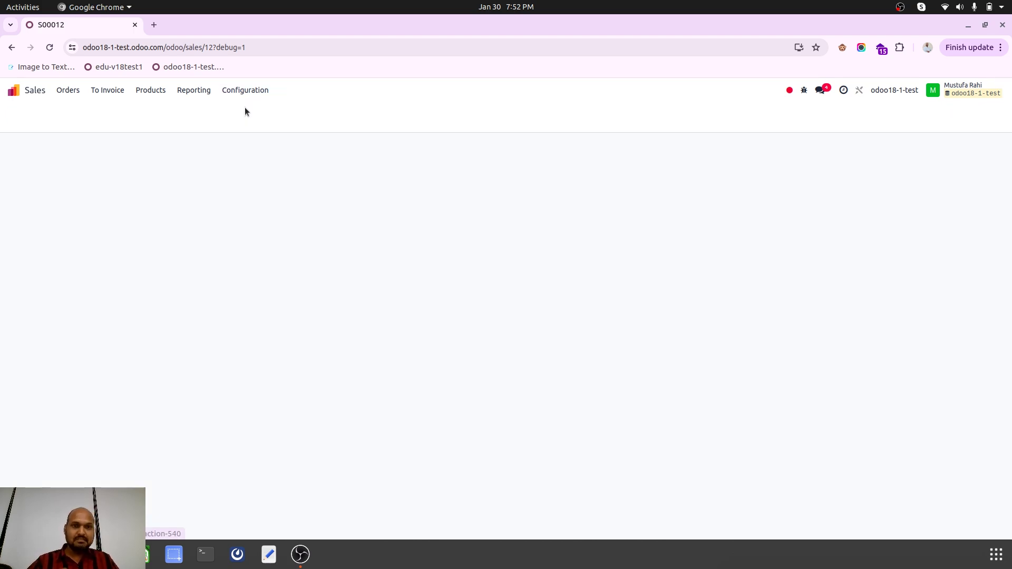
pyautogui.scroll(-5, 413, 283)
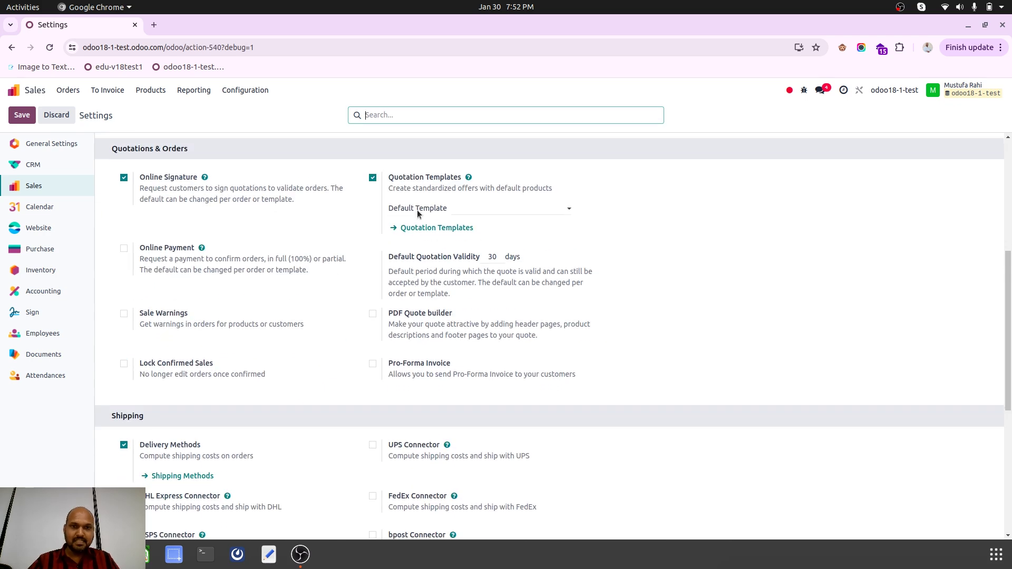
pyautogui.click(496, 208)
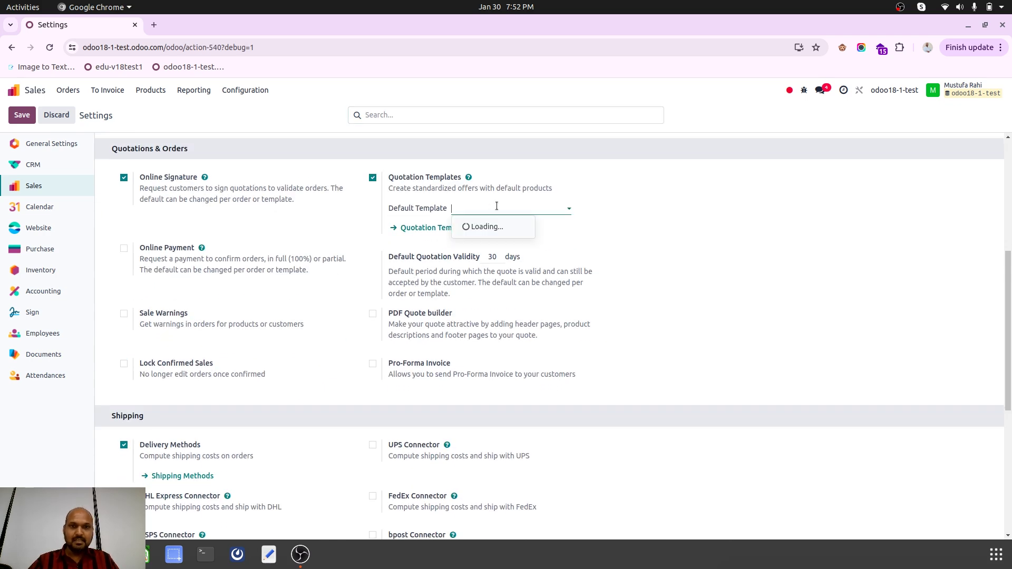
pyautogui.click(495, 225)
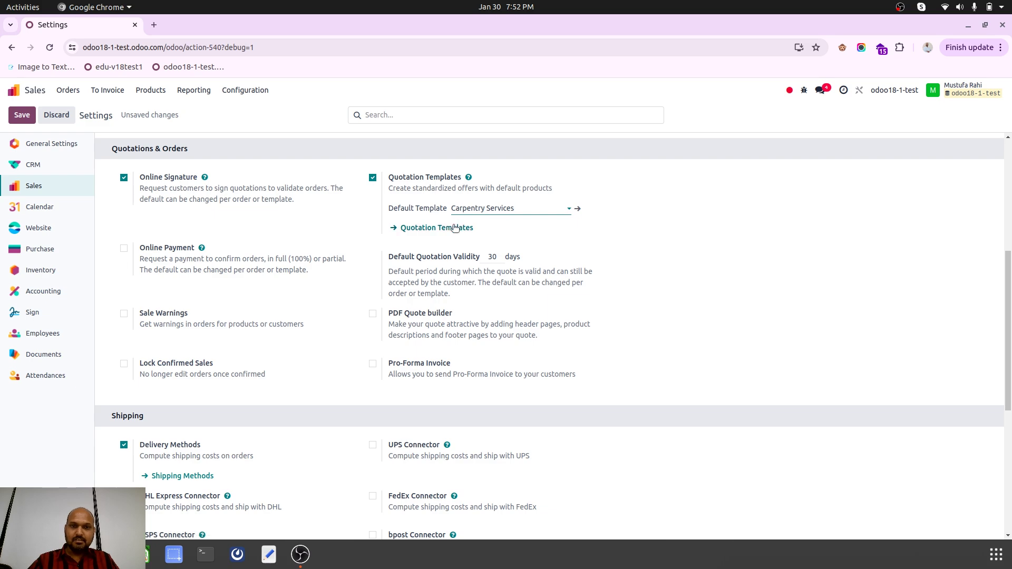
pyautogui.moveTo(560, 211); pyautogui.dragTo(453, 210)
pyautogui.press('BackSpace')
pyautogui.click(428, 228)
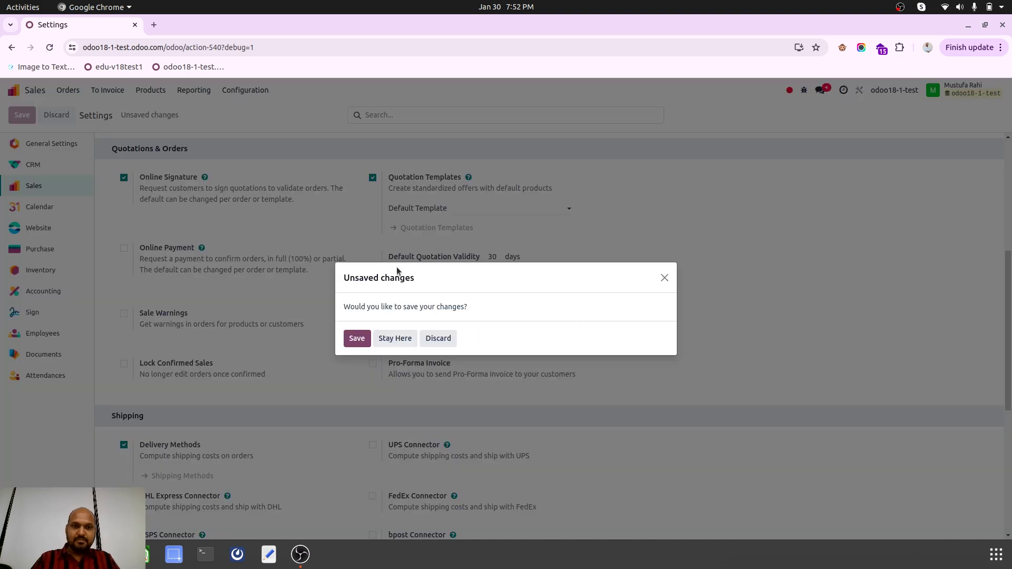
pyautogui.click(368, 344)
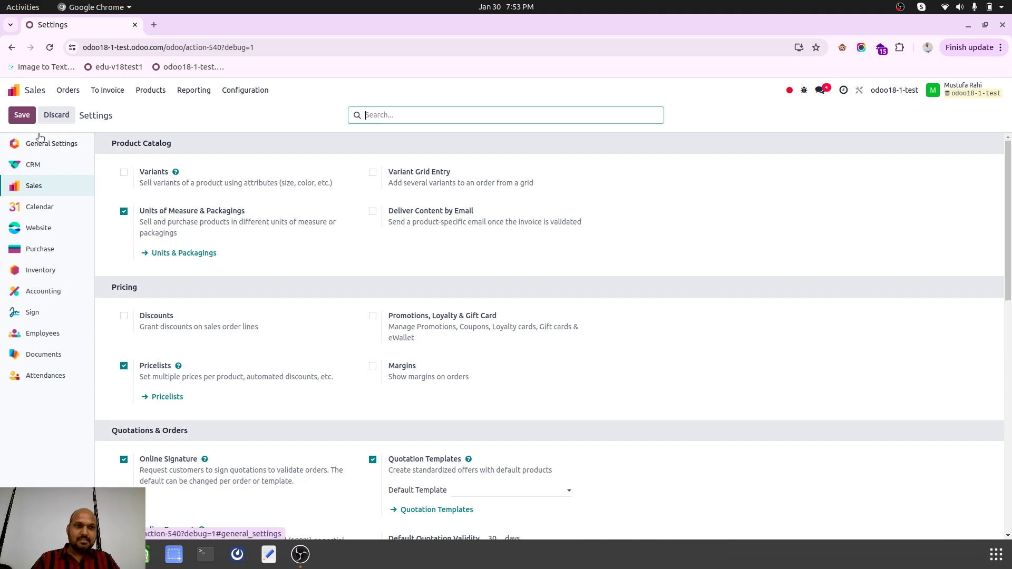
# Create a quotation template 'My Carpentry Services' with a Carpentry Services product line
pyautogui.scroll(-5, 464, 308)
pyautogui.click(245, 90)
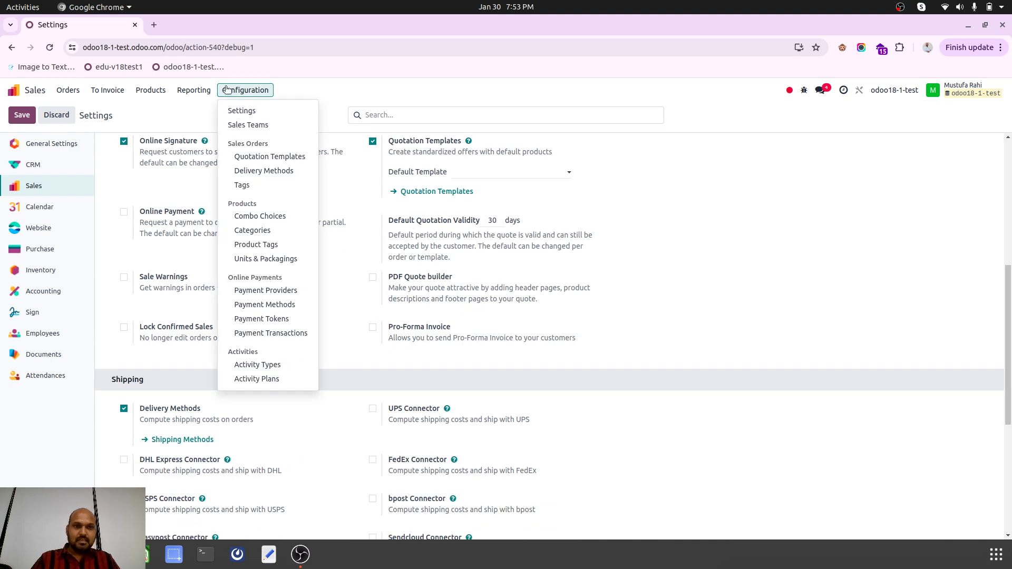
pyautogui.click(247, 154)
pyautogui.click(21, 115)
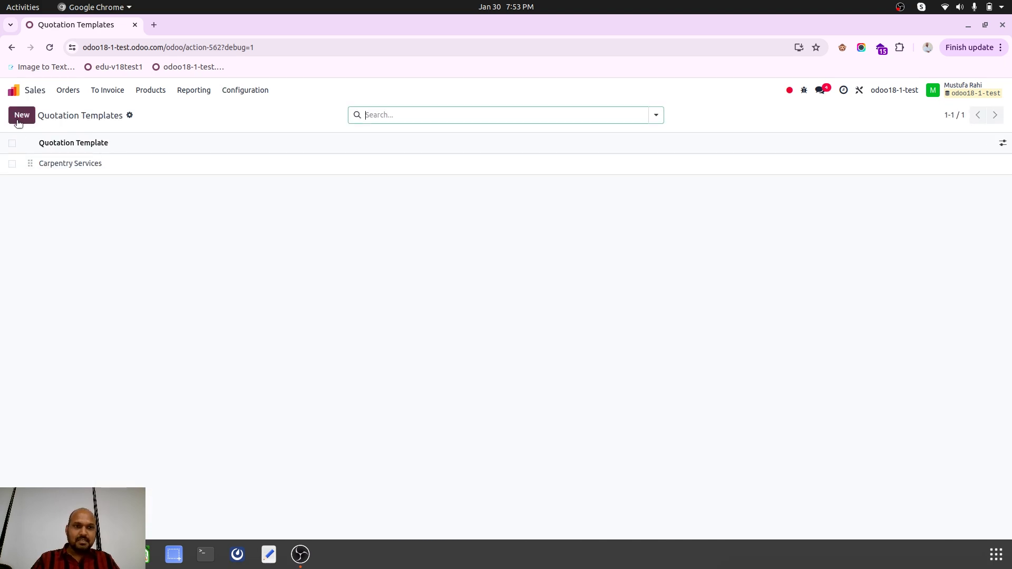
pyautogui.write('My ')
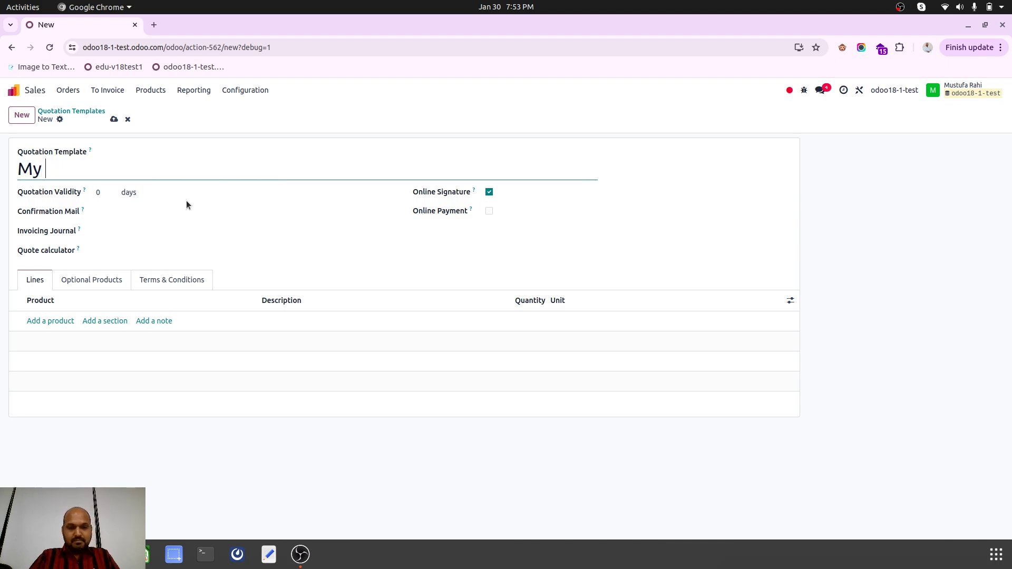
pyautogui.write('Carpentry Services')
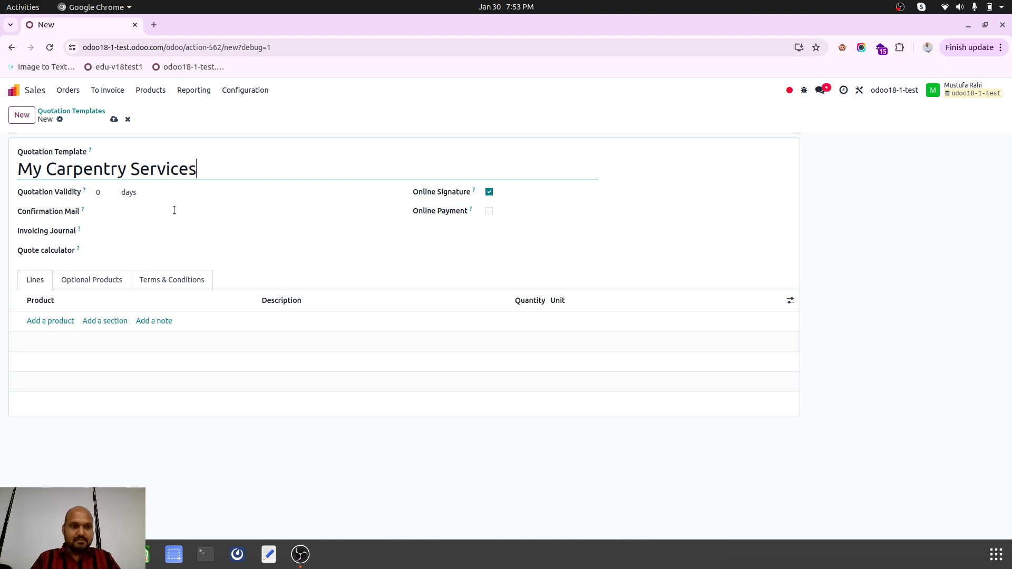
pyautogui.click(63, 322)
pyautogui.write('c')
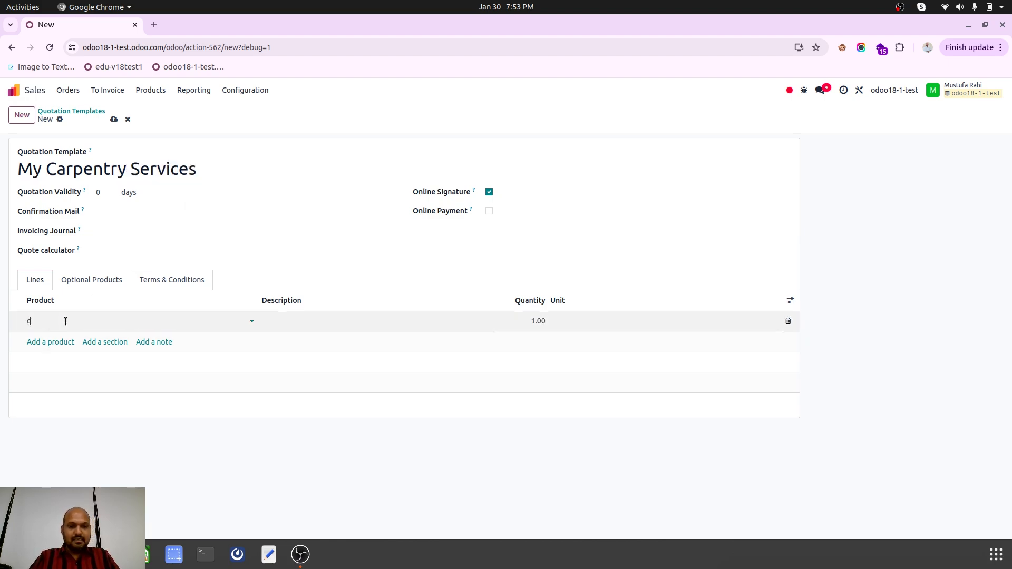
pyautogui.write('ar')
pyautogui.click(79, 338)
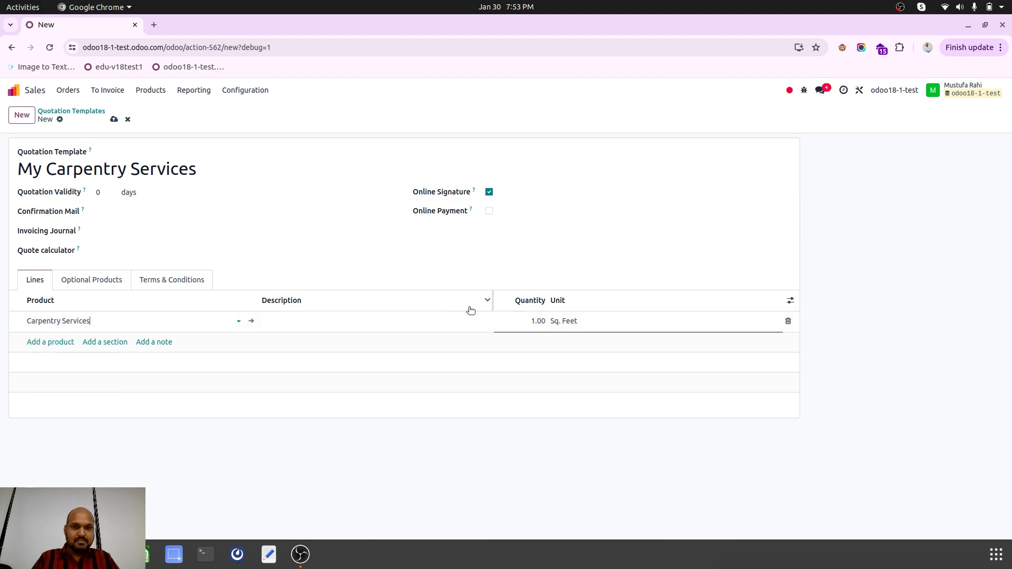
# Attach a new 'My C1 Services' quote calculator and save the template
pyautogui.click(137, 251)
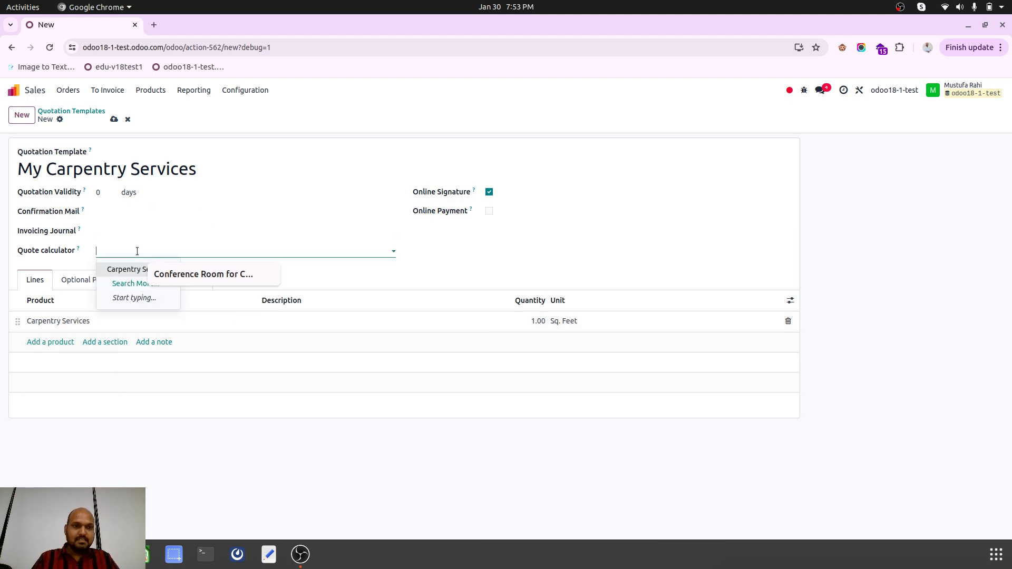
pyautogui.write('My C1')
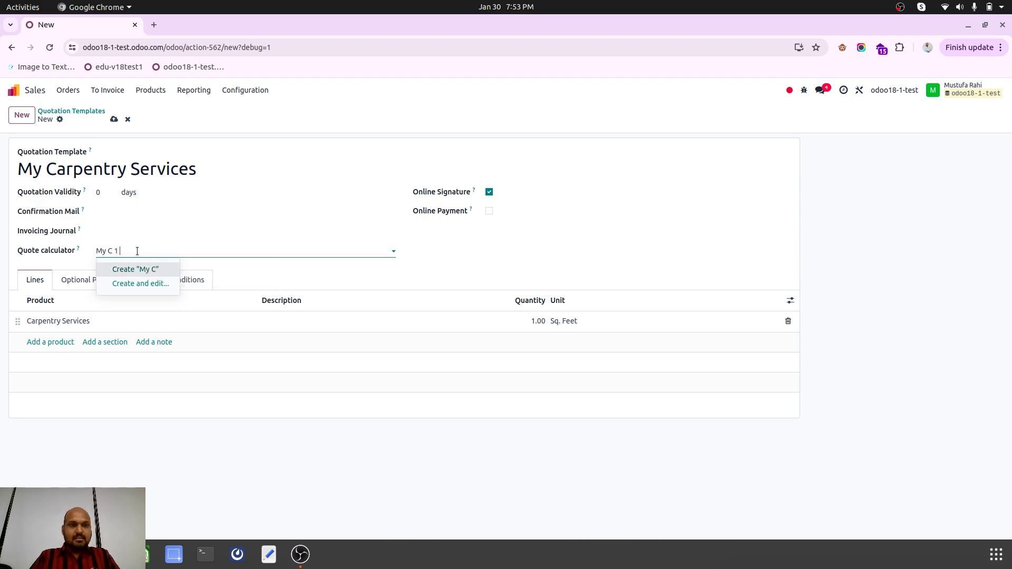
pyautogui.write(' Services')
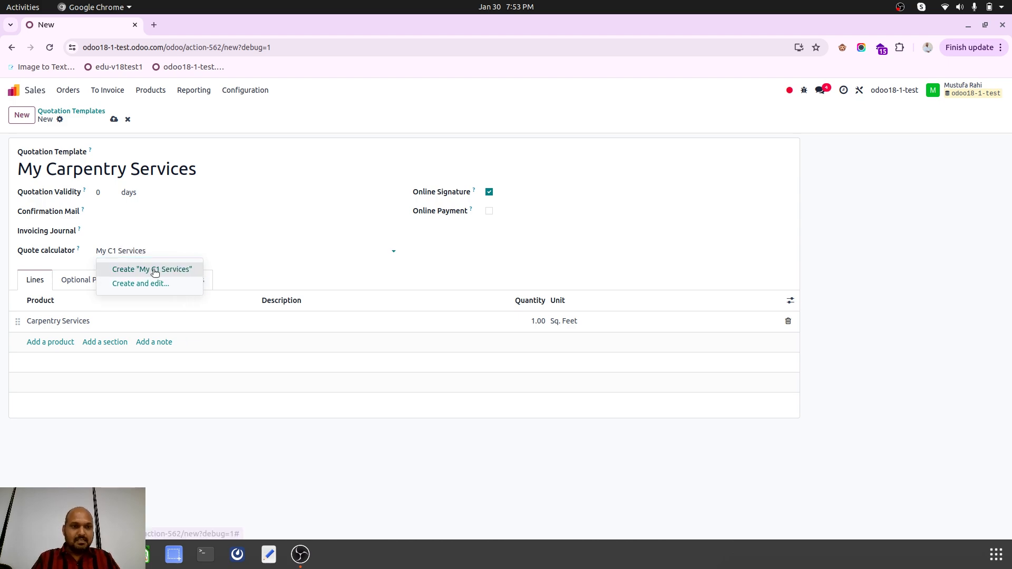
pyautogui.click(154, 270)
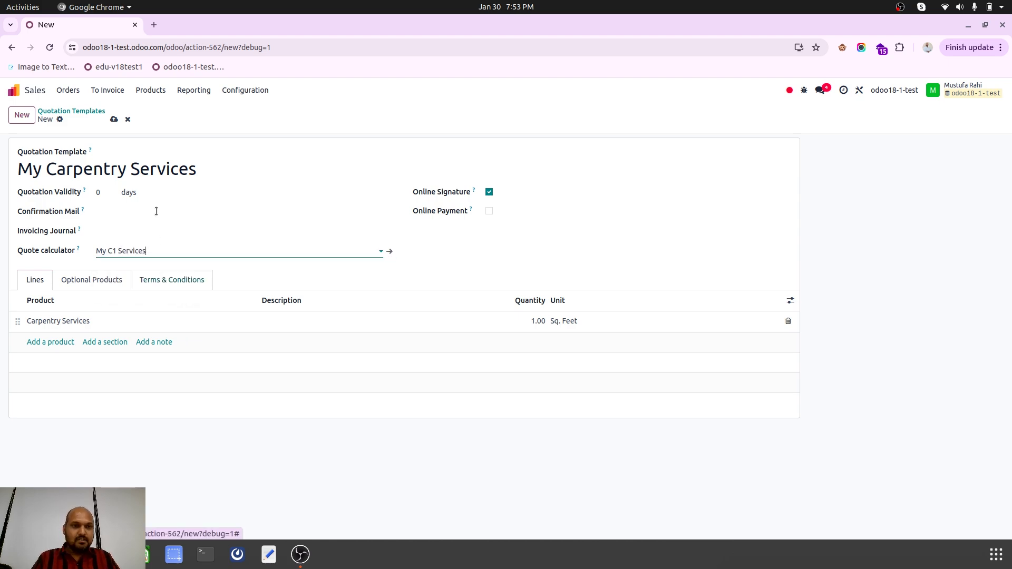
pyautogui.click(114, 120)
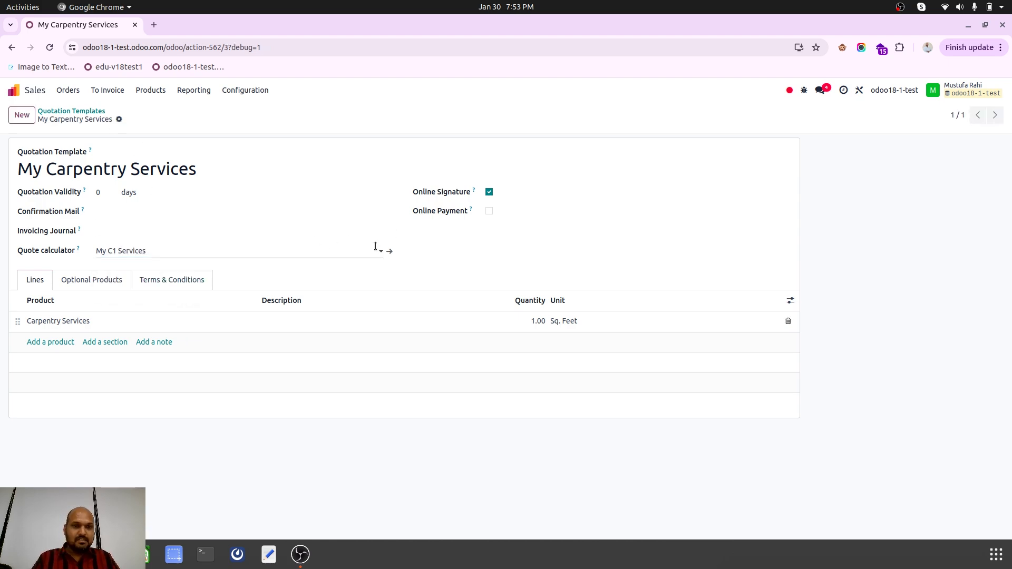
# Open the My C1 Services spreadsheet and delete rows 3 through 24
pyautogui.click(390, 250)
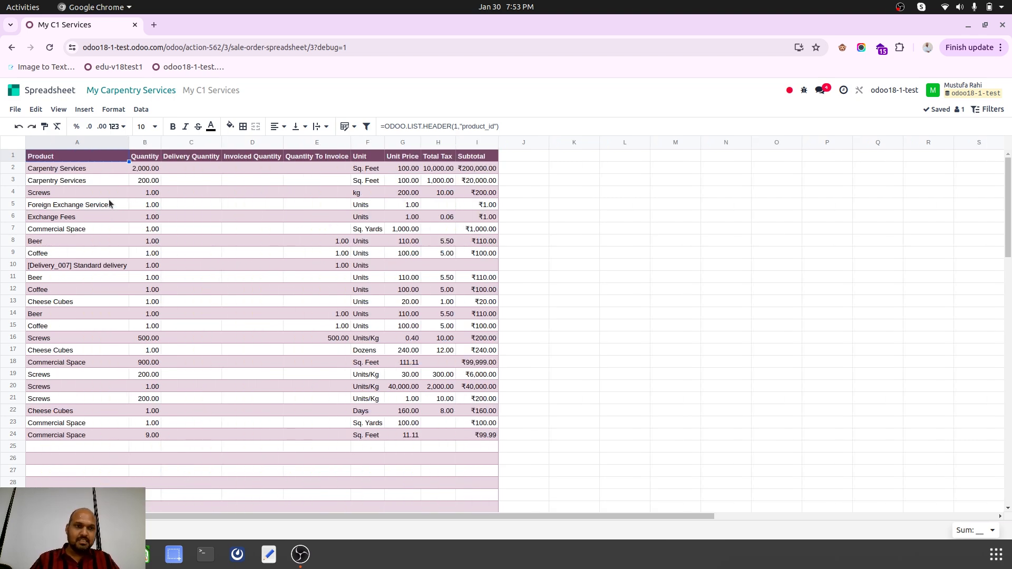
pyautogui.click(22, 181)
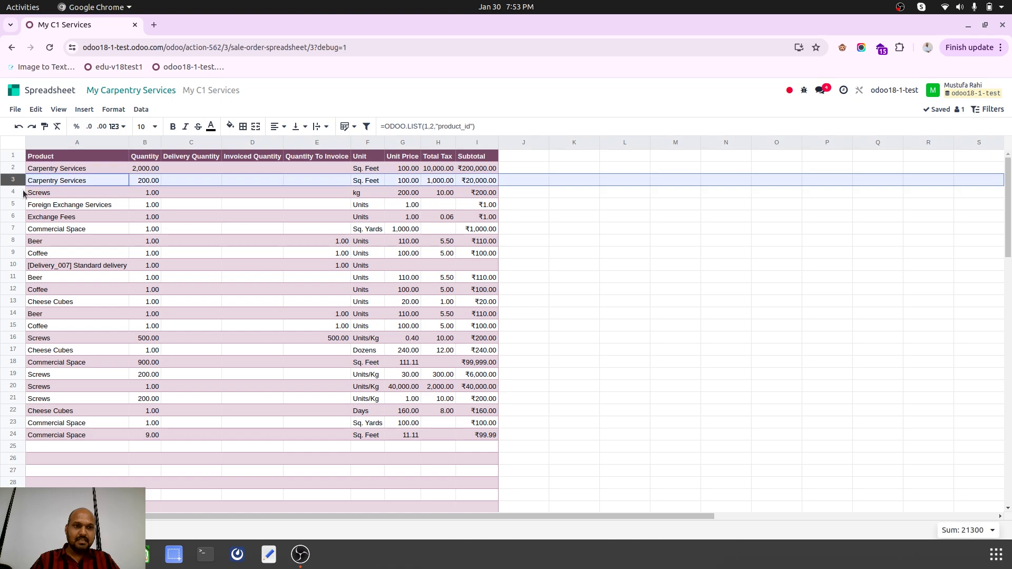
pyautogui.moveTo(24, 194); pyautogui.dragTo(18, 434)
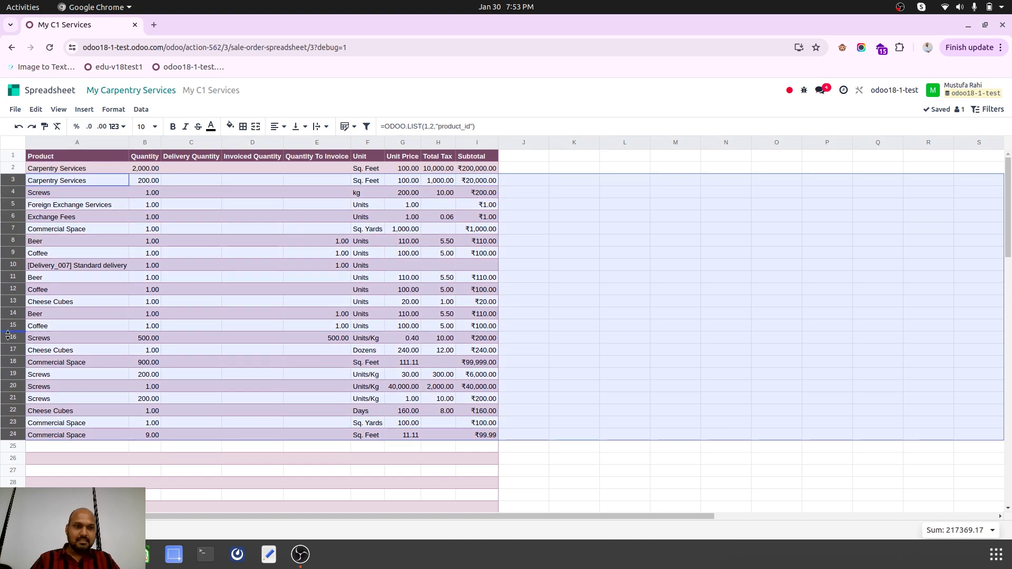
pyautogui.rightClick(17, 301)
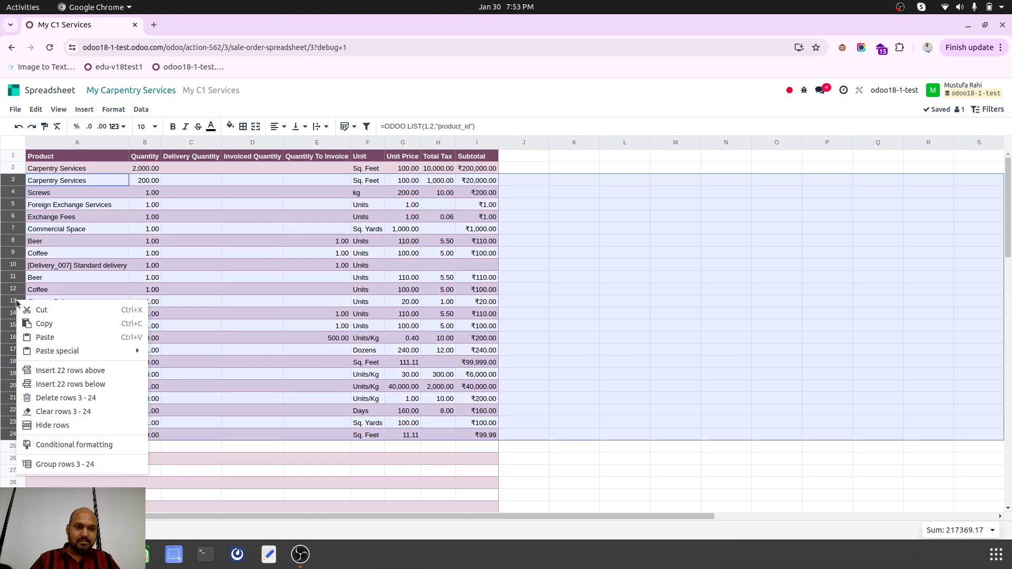
pyautogui.click(87, 397)
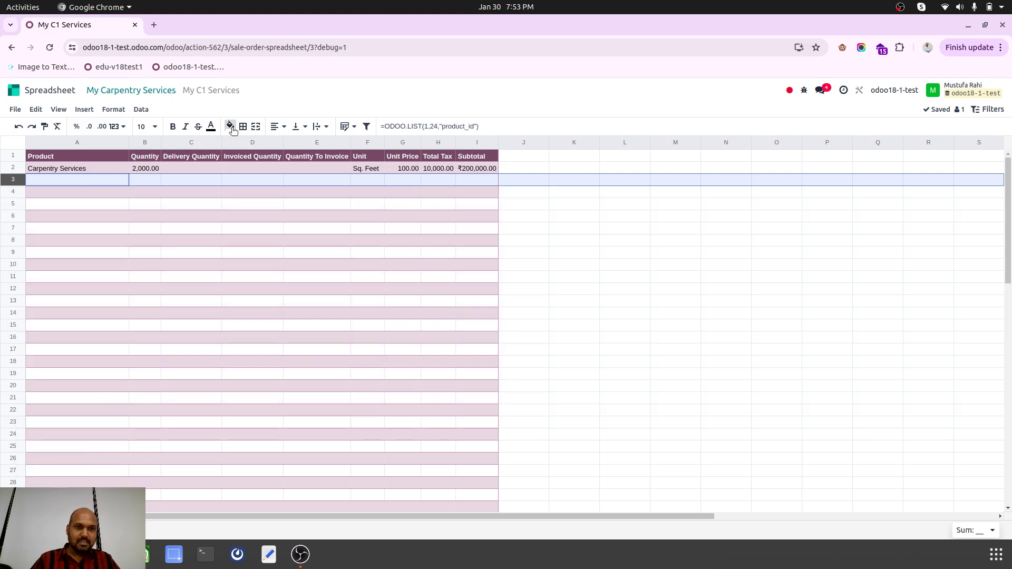
# Create a new quotation for the customer using the My Carpentry Services template and save it
pyautogui.click(140, 96)
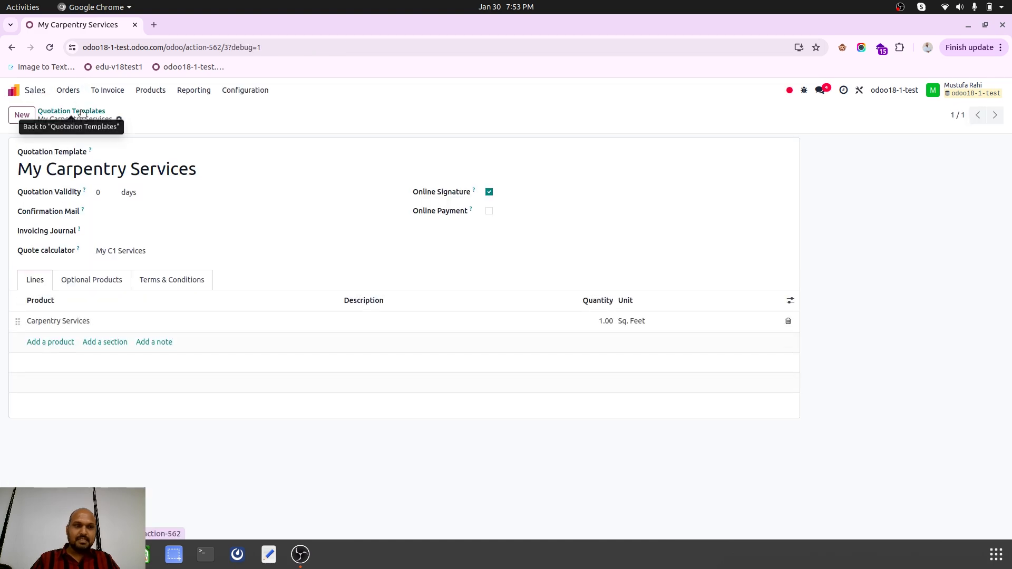
pyautogui.click(81, 112)
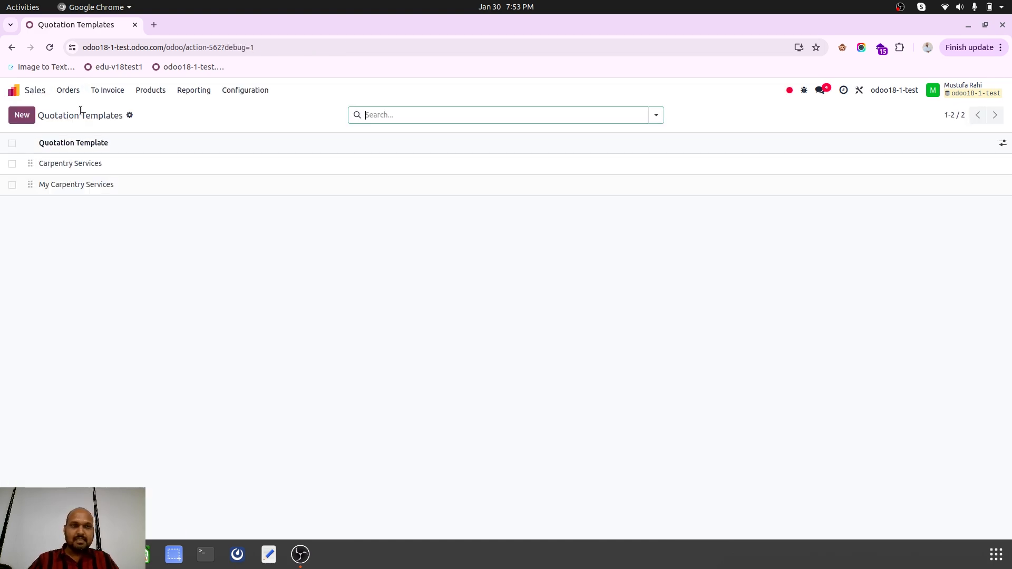
pyautogui.click(92, 186)
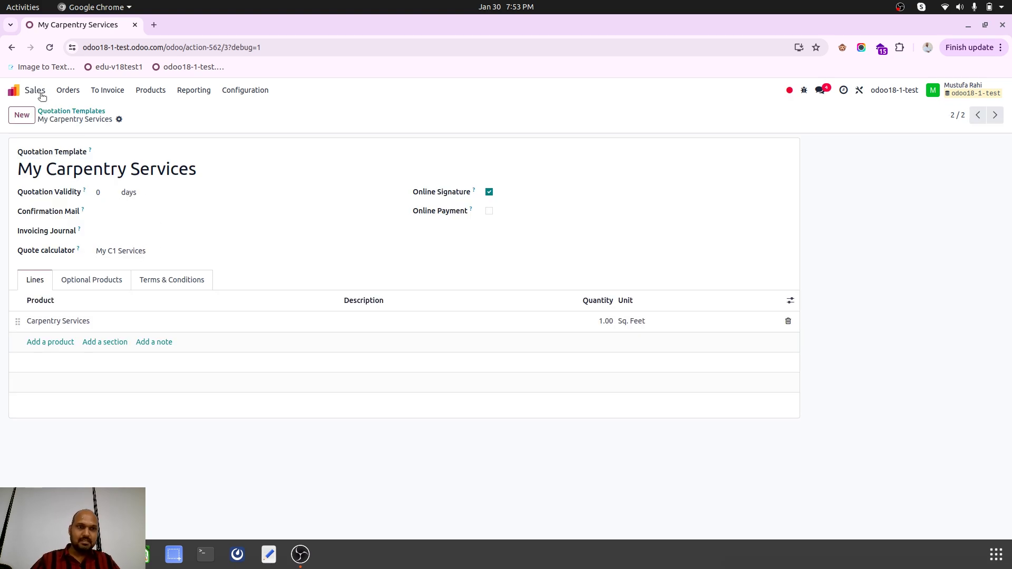
pyautogui.click(68, 90)
pyautogui.click(120, 148)
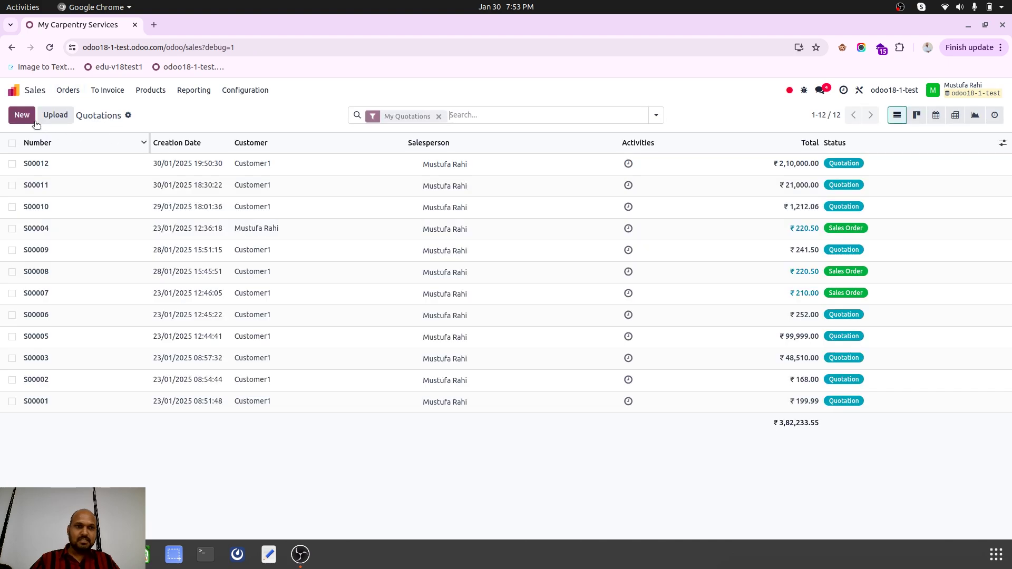
pyautogui.hotkey('alt', 'c')
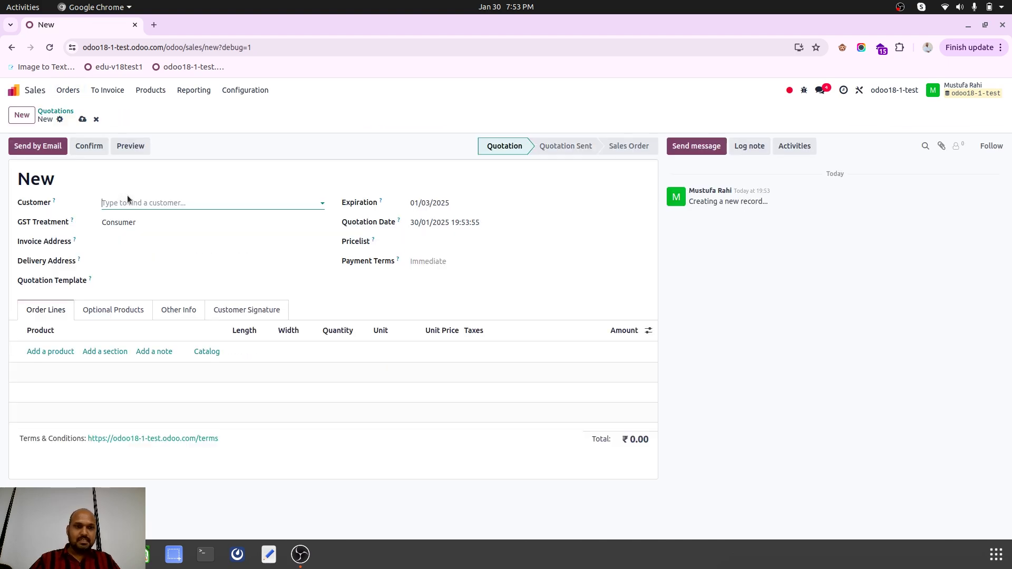
pyautogui.click(128, 200)
pyautogui.click(142, 235)
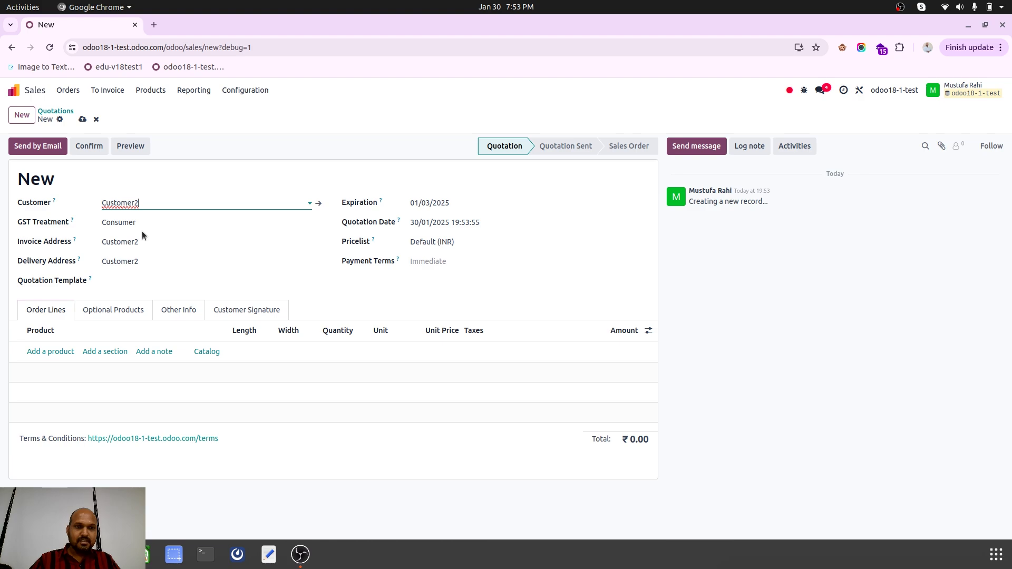
pyautogui.click(141, 280)
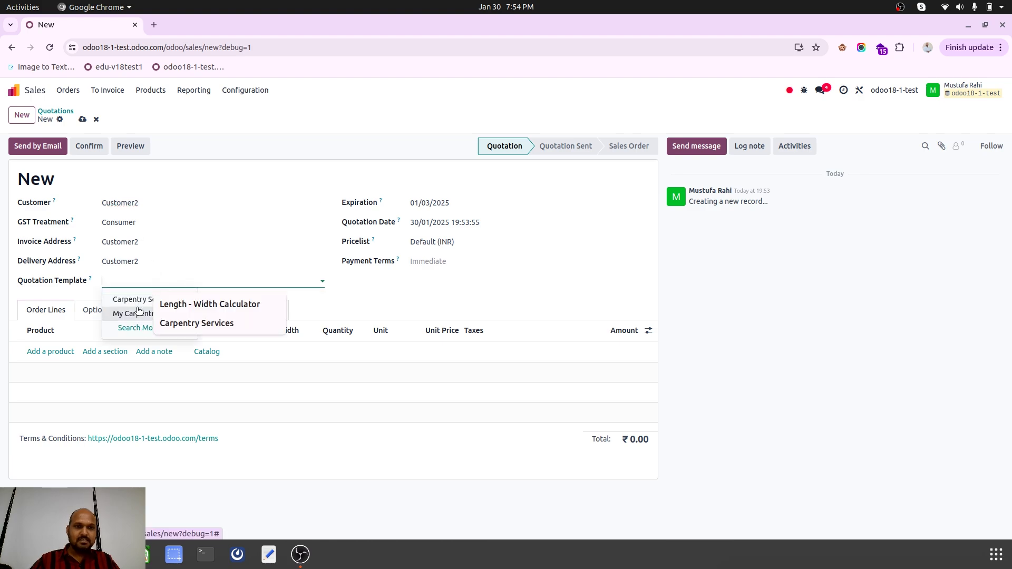
pyautogui.click(136, 313)
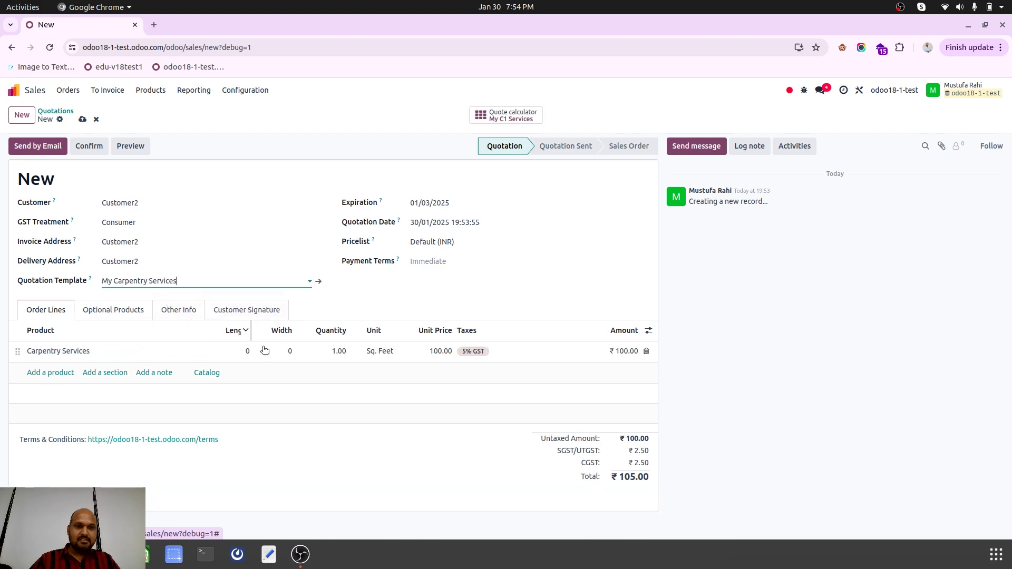
pyautogui.click(502, 143)
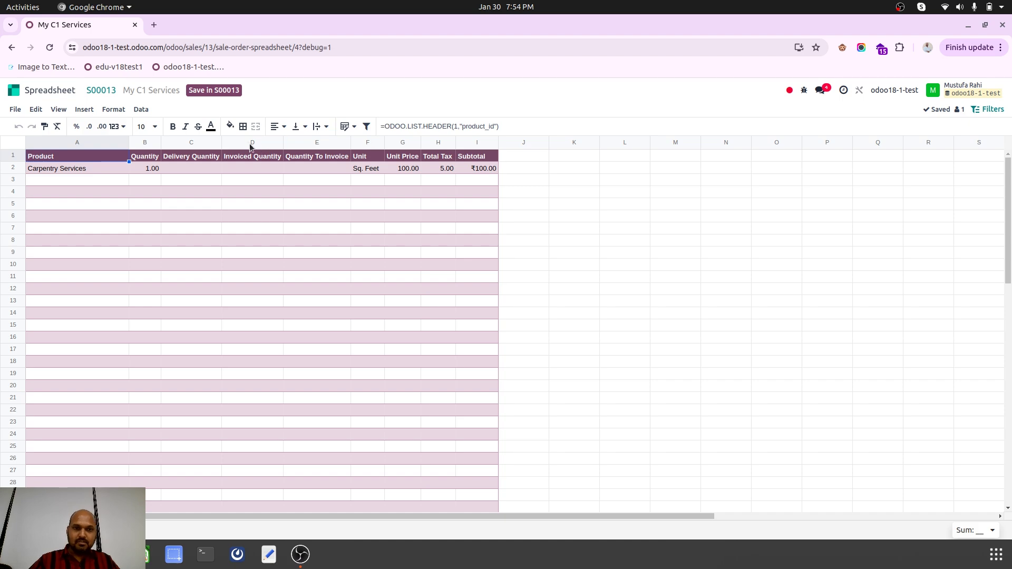
# Insert two columns before Quantity with plain headers Length and Width
pyautogui.rightClick(149, 143)
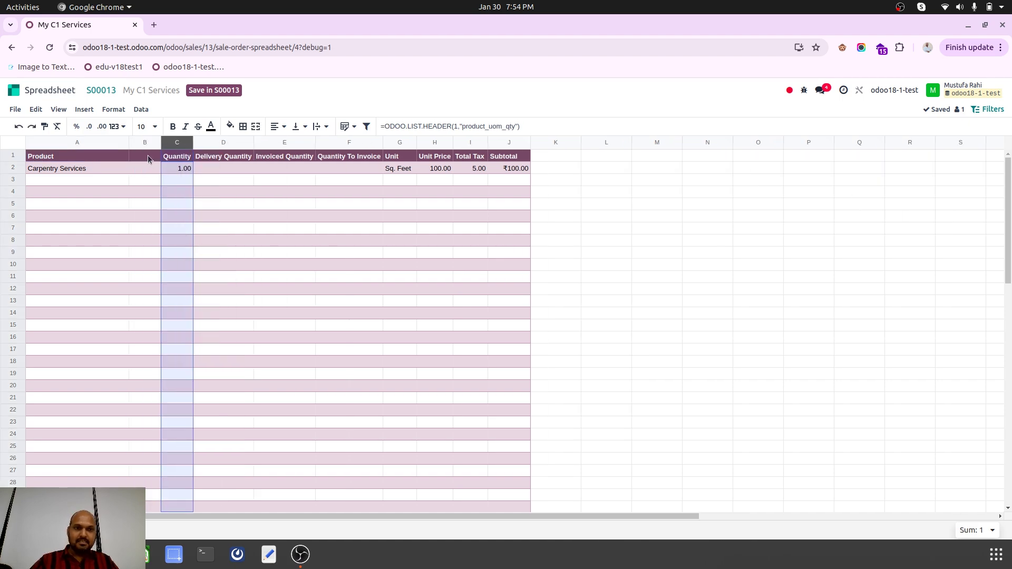
pyautogui.click(148, 157)
pyautogui.write('Length')
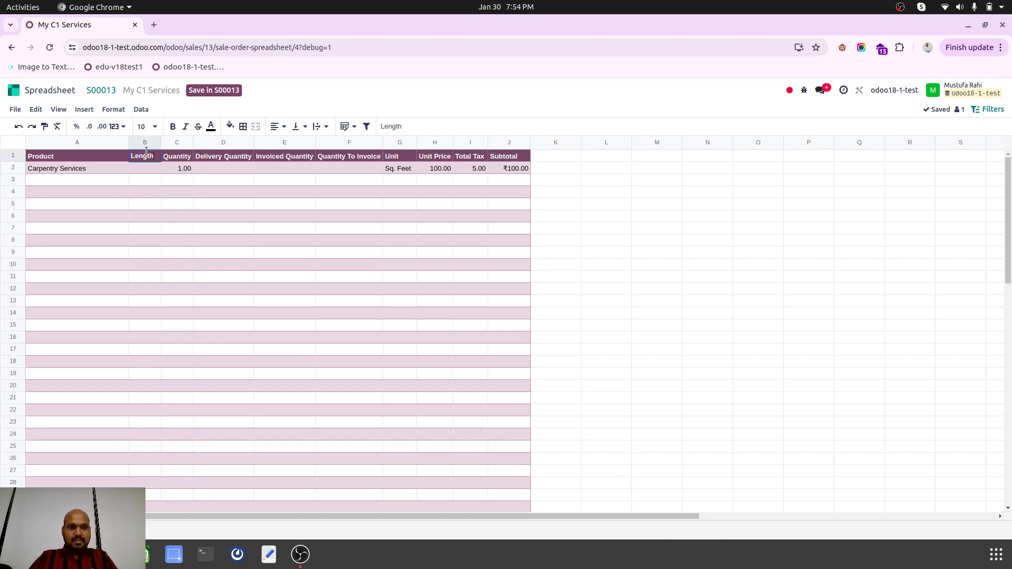
pyautogui.press('Return')
pyautogui.rightClick(146, 144)
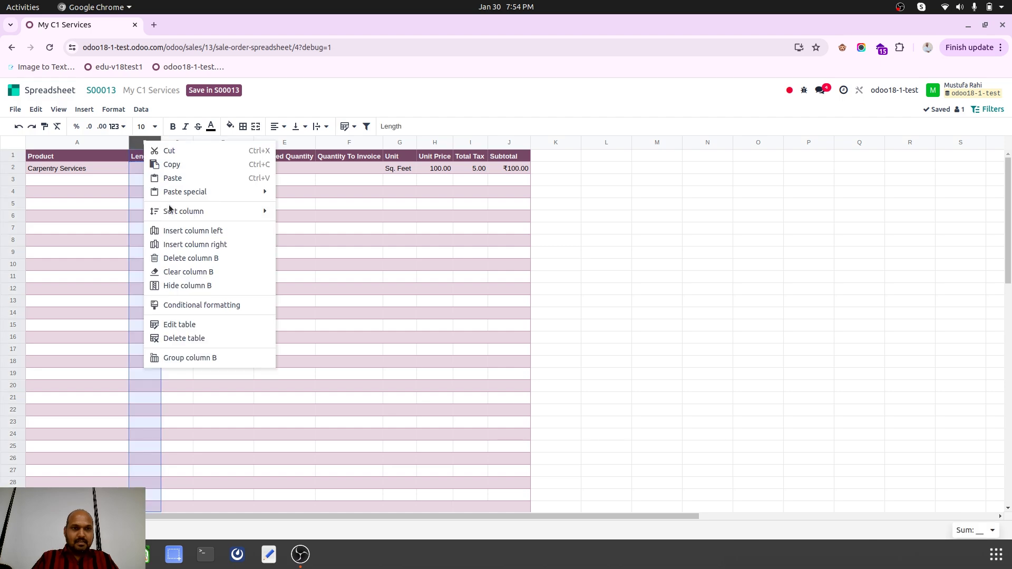
pyautogui.click(194, 244)
pyautogui.click(178, 157)
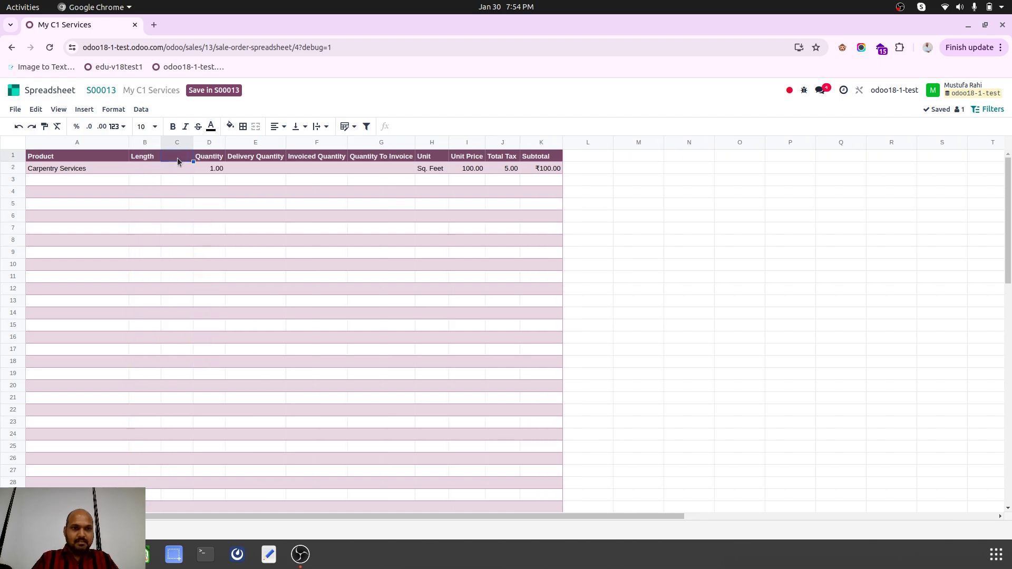
pyautogui.write('Width')
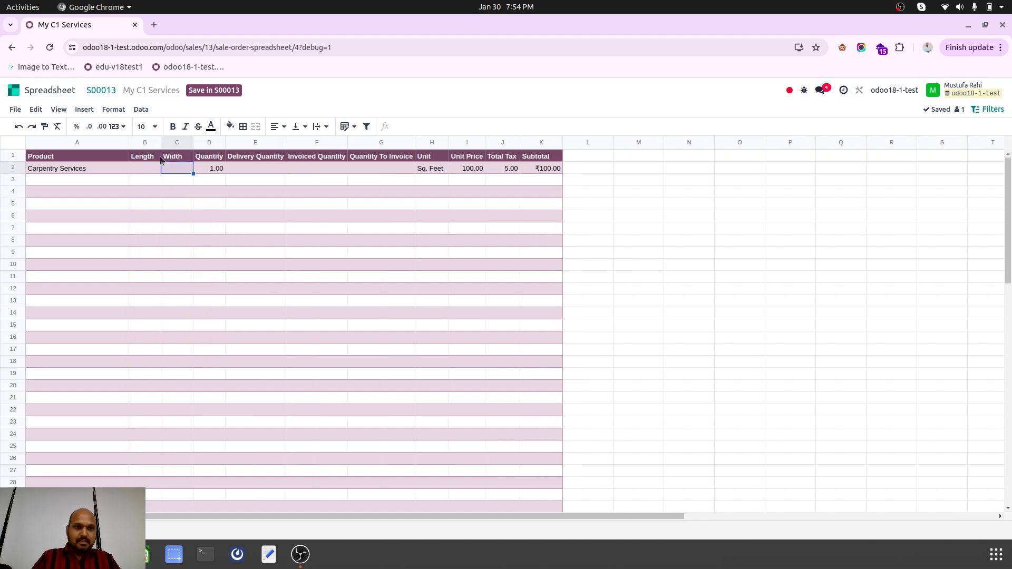
pyautogui.click(159, 156)
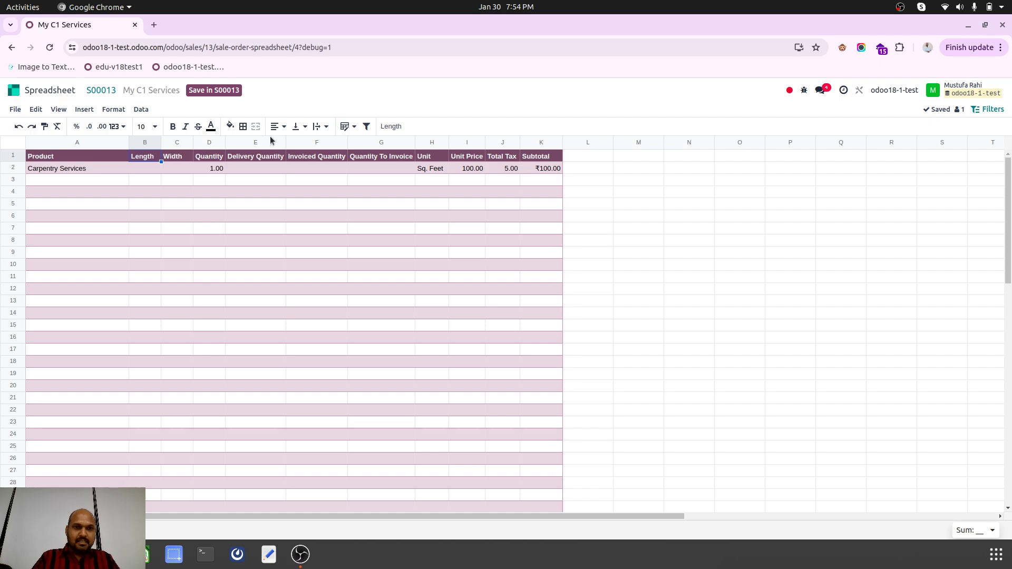
# Replace the Length header with an ODOO.LIST.HEADER formula for x_studio_length, copied from Quantity's
pyautogui.click(206, 156)
pyautogui.click(438, 127)
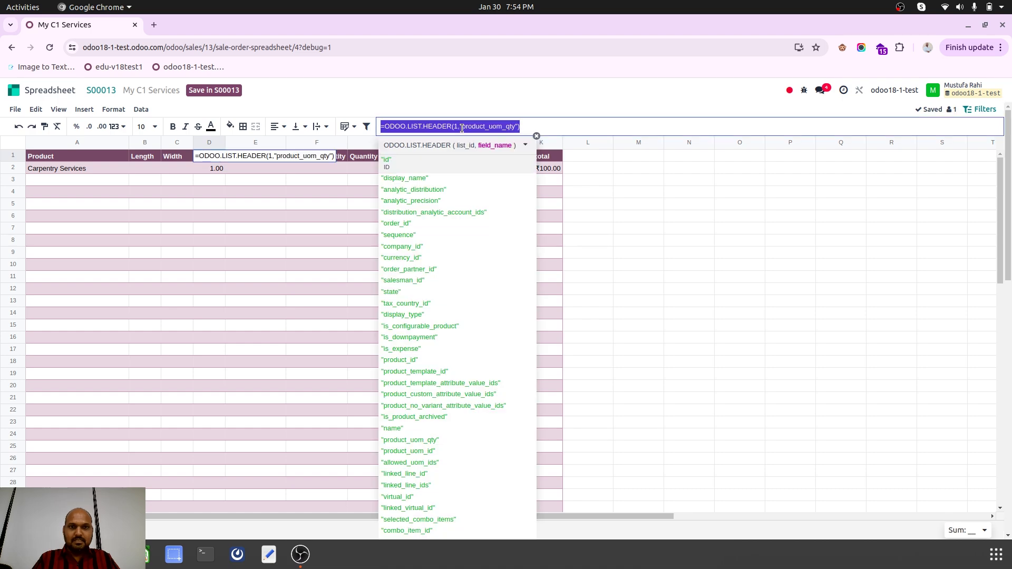
pyautogui.hotkey('ctrl', 'a')
pyautogui.hotkey('ctrl', 'c')
pyautogui.click(147, 156)
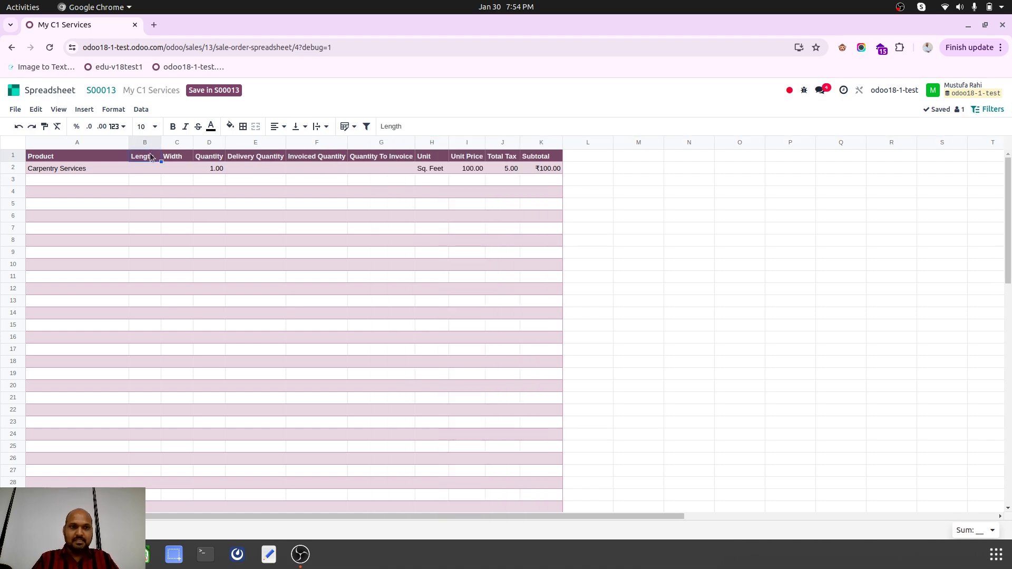
pyautogui.click(440, 126)
pyautogui.press('BackSpace')
pyautogui.press('BackSpace')
pyautogui.press('BackSpace')
pyautogui.press('BackSpace')
pyautogui.press('BackSpace')
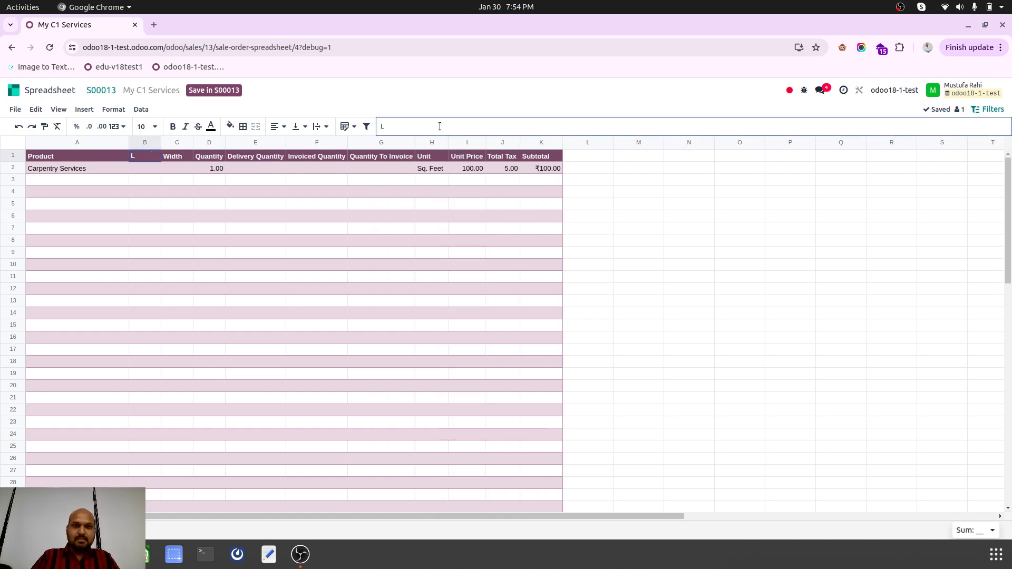
pyautogui.hotkey('ctrl', 'v')
pyautogui.doubleClick(493, 126)
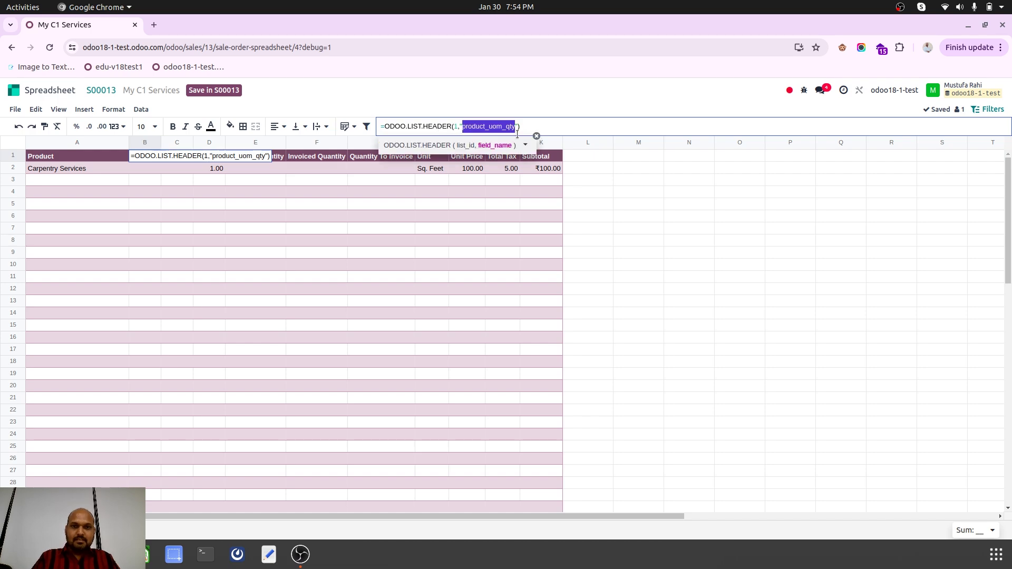
pyautogui.press('BackSpace')
pyautogui.write('leng')
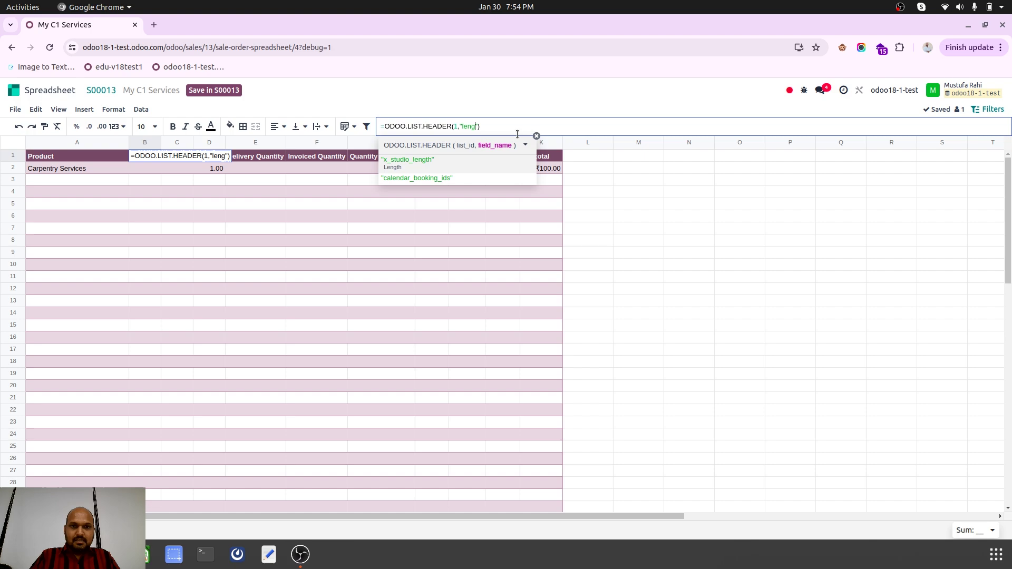
pyautogui.click(421, 162)
pyautogui.press('Return')
# Change the Width header to =ODOO.LIST.HEADER(1,"x_studio_width")
pyautogui.click(177, 156)
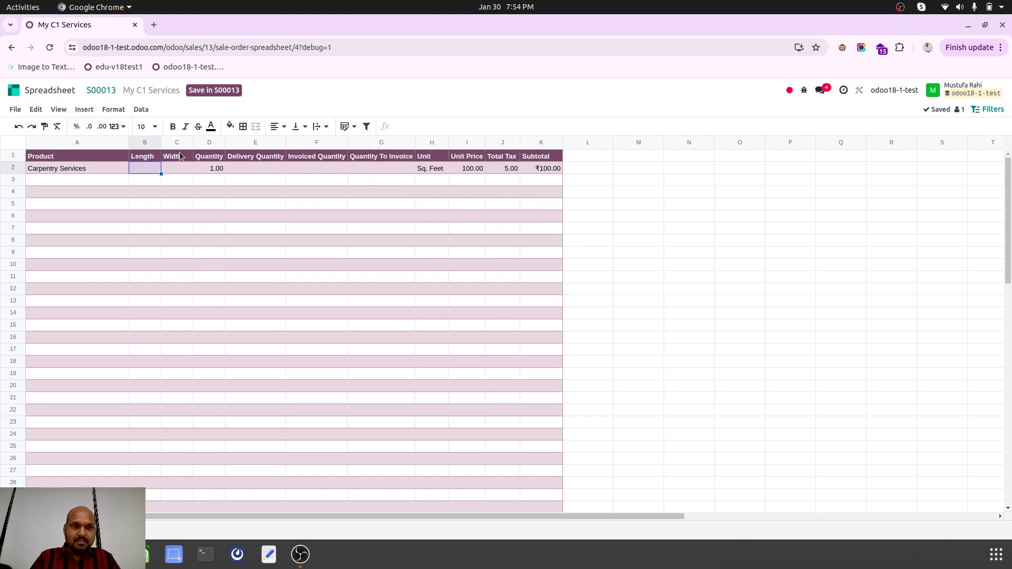
pyautogui.click(433, 123)
pyautogui.hotkey('ctrl', 'a')
pyautogui.press('BackSpace')
pyautogui.hotkey('ctrl', 'v')
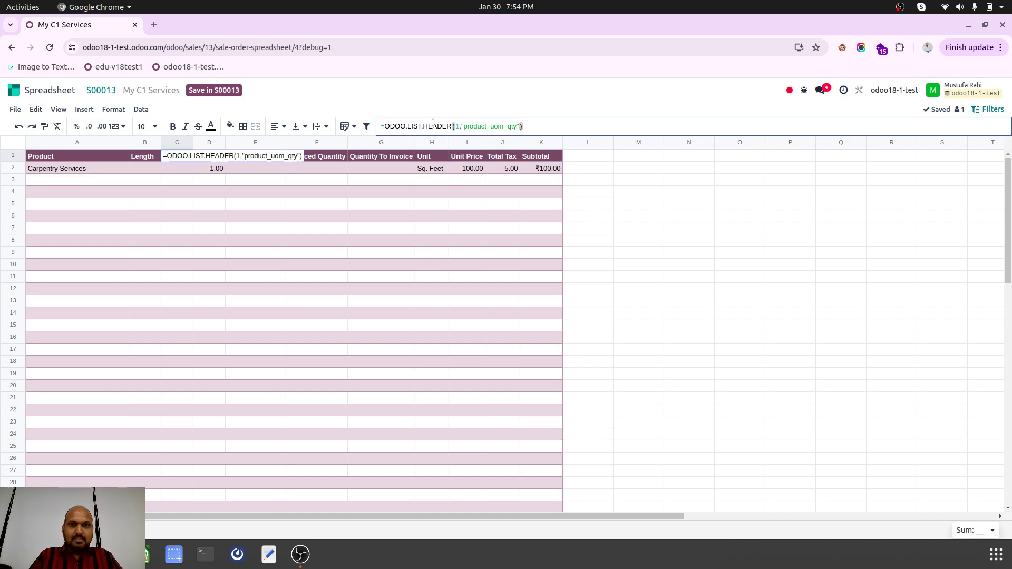
pyautogui.doubleClick(494, 126)
pyautogui.press('BackSpace')
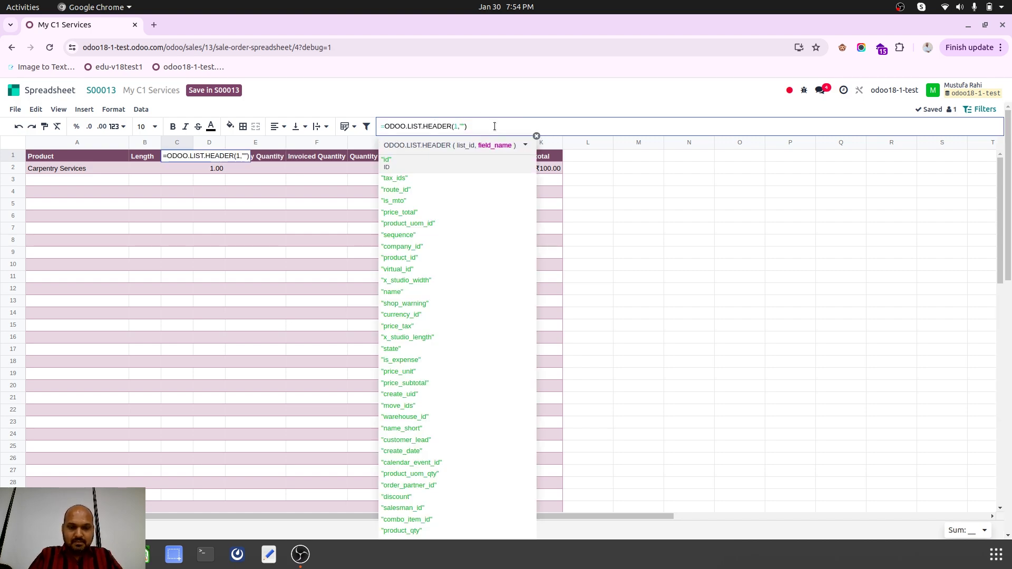
pyautogui.write('widh')
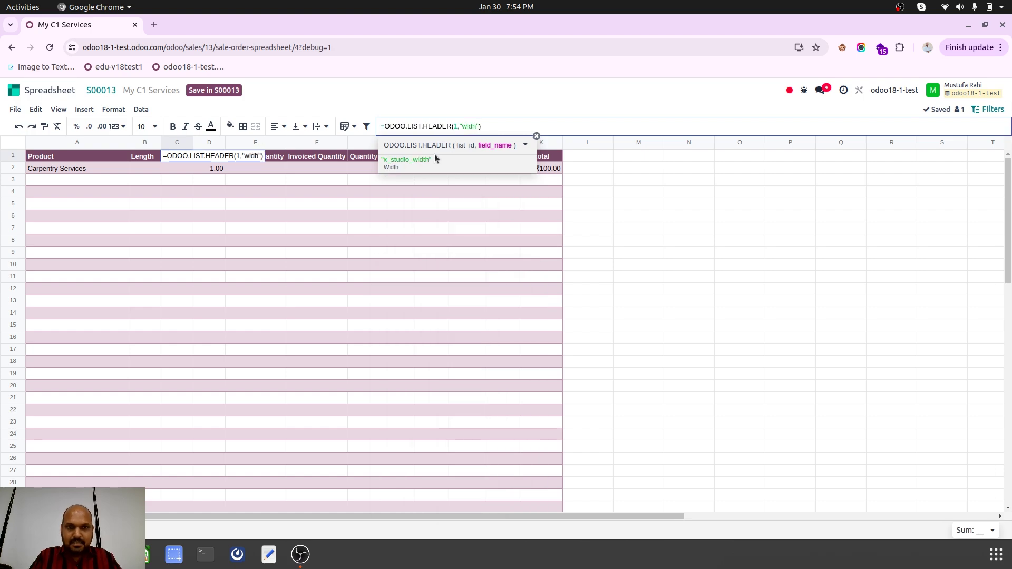
pyautogui.click(434, 158)
pyautogui.press('Return')
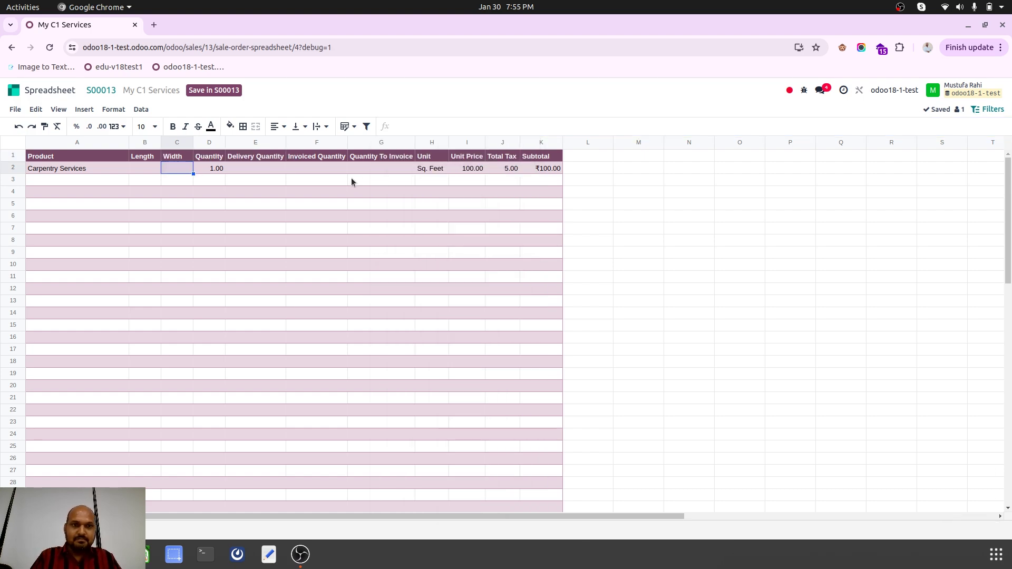
# Save the spreadsheet into S00013, set the line's Width to 10, and save the quotation
pyautogui.click(204, 92)
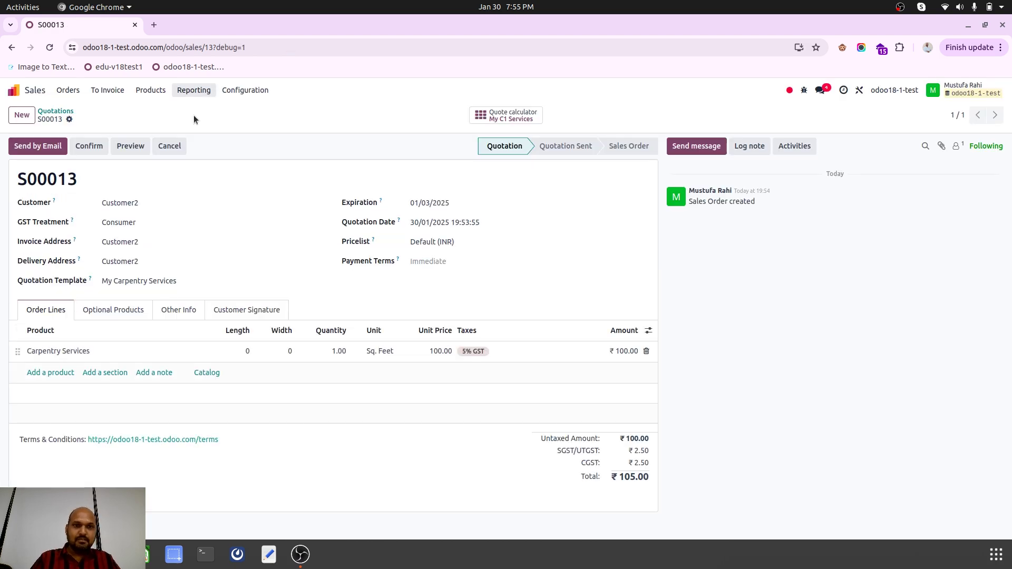
pyautogui.click(277, 362)
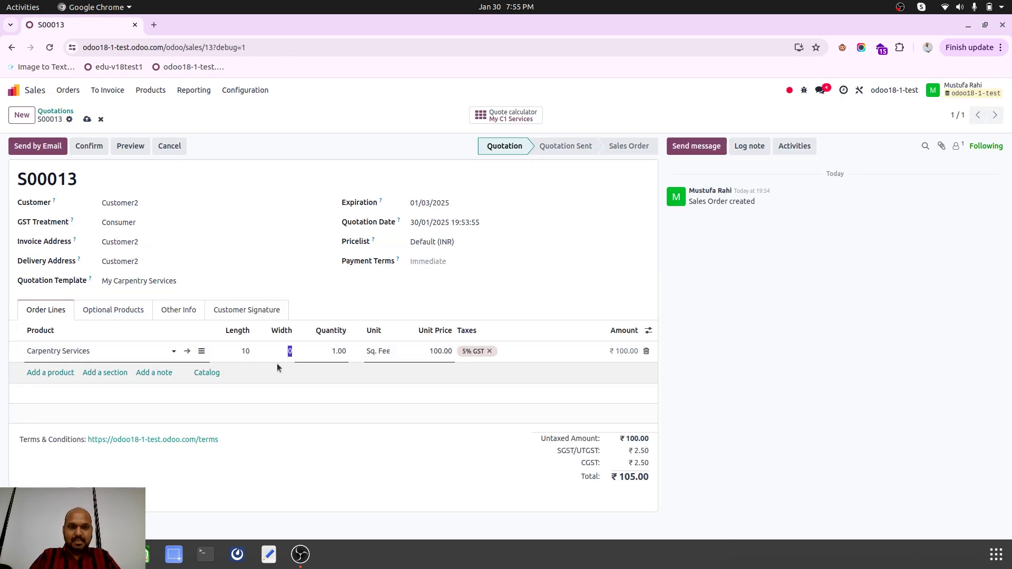
pyautogui.click(87, 119)
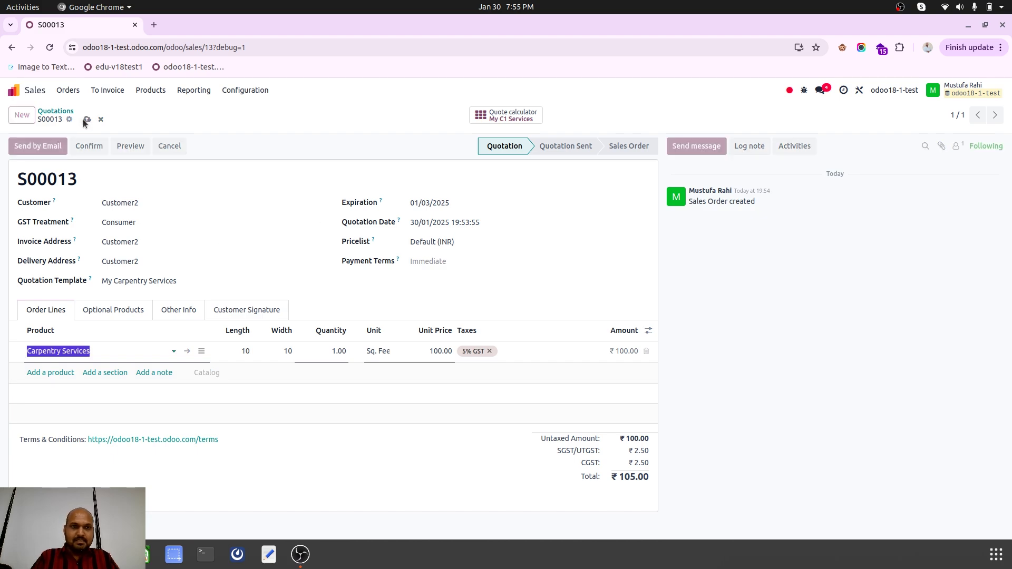
# Fill the calculator's row 2 with the line's Length and Width values, both 10
pyautogui.click(506, 115)
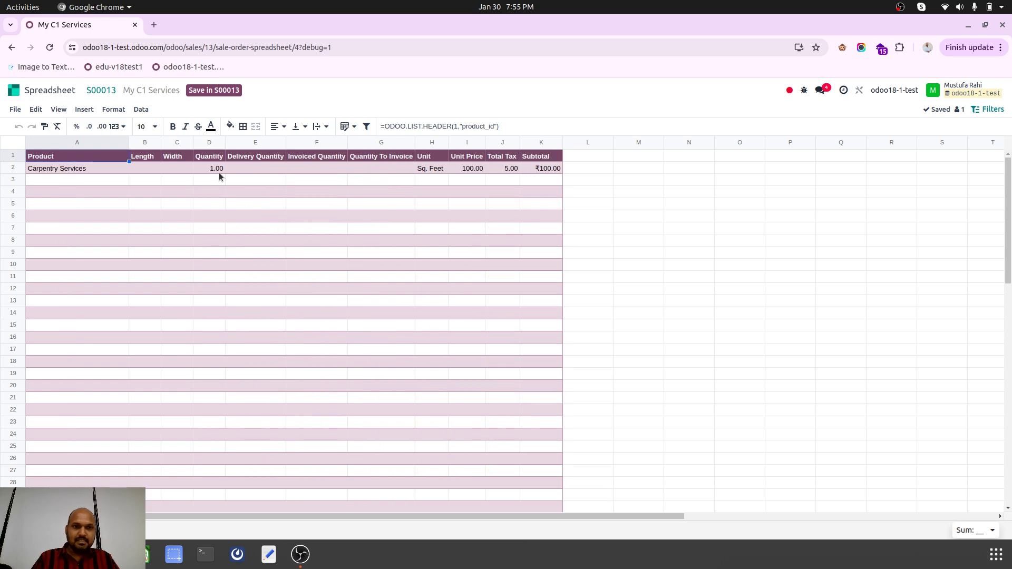
pyautogui.click(150, 170)
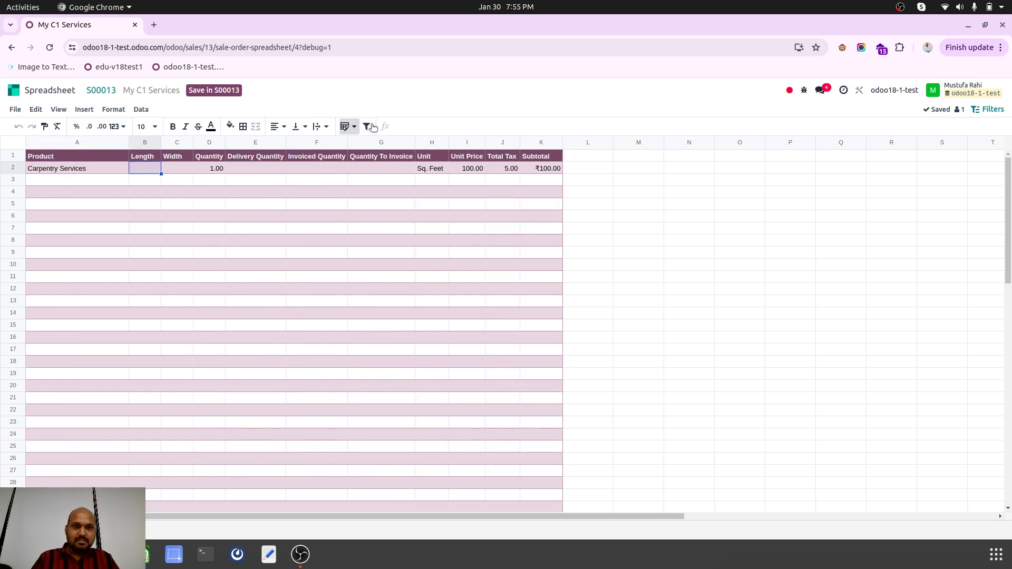
pyautogui.click(144, 157)
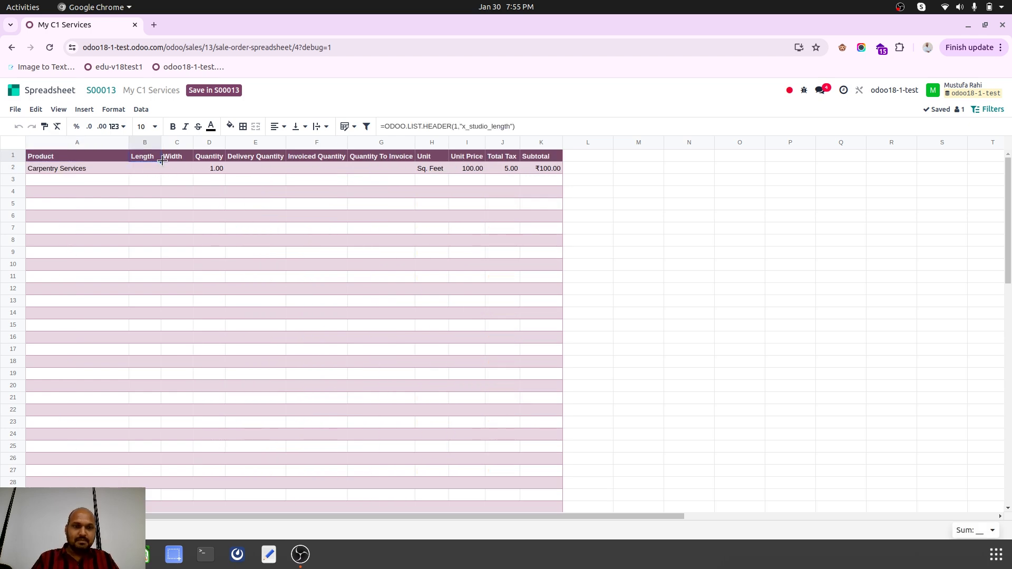
pyautogui.click(154, 168)
pyautogui.write('10')
pyautogui.click(187, 159)
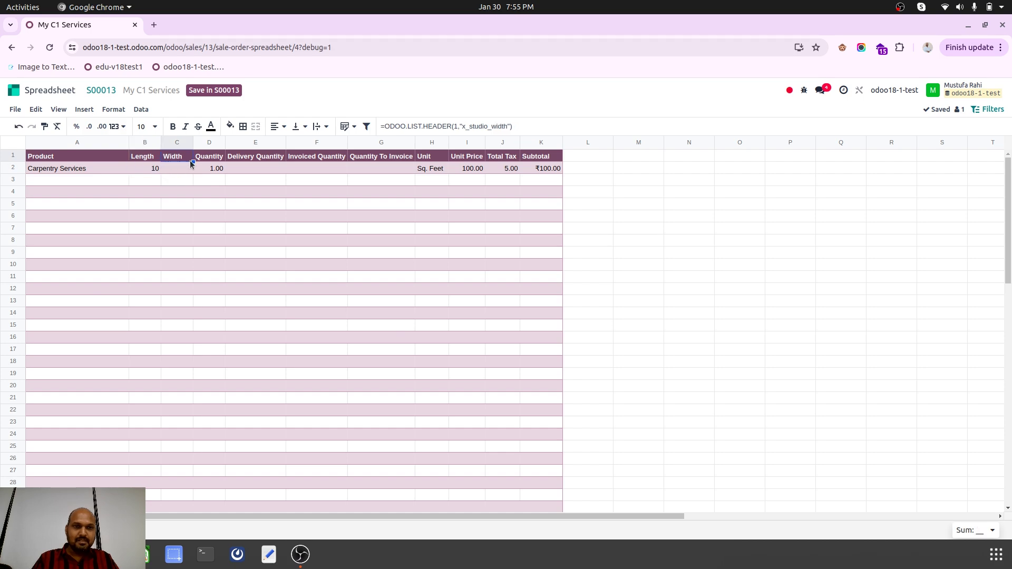
pyautogui.moveTo(191, 163); pyautogui.dragTo(189, 169)
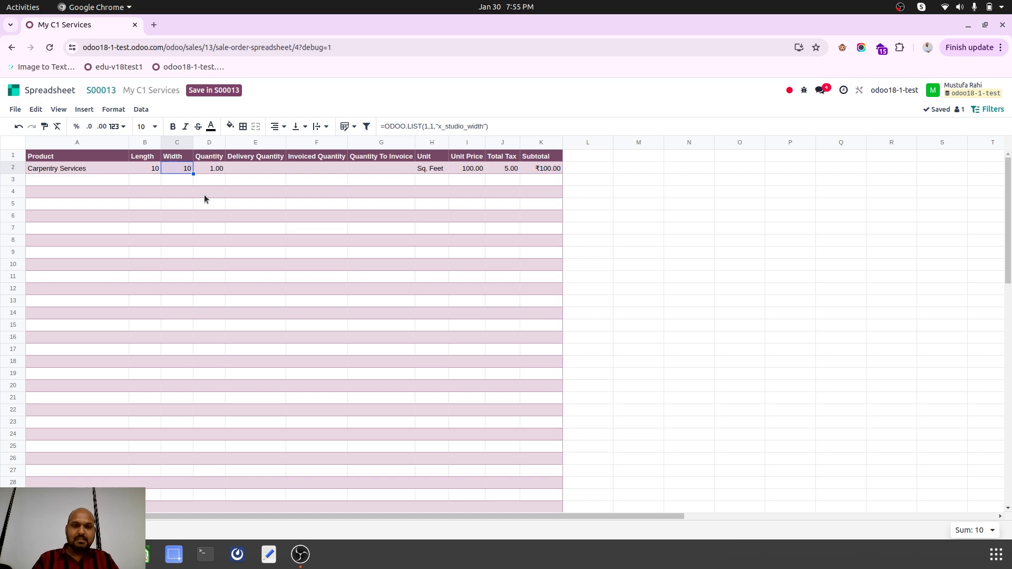
pyautogui.click(213, 90)
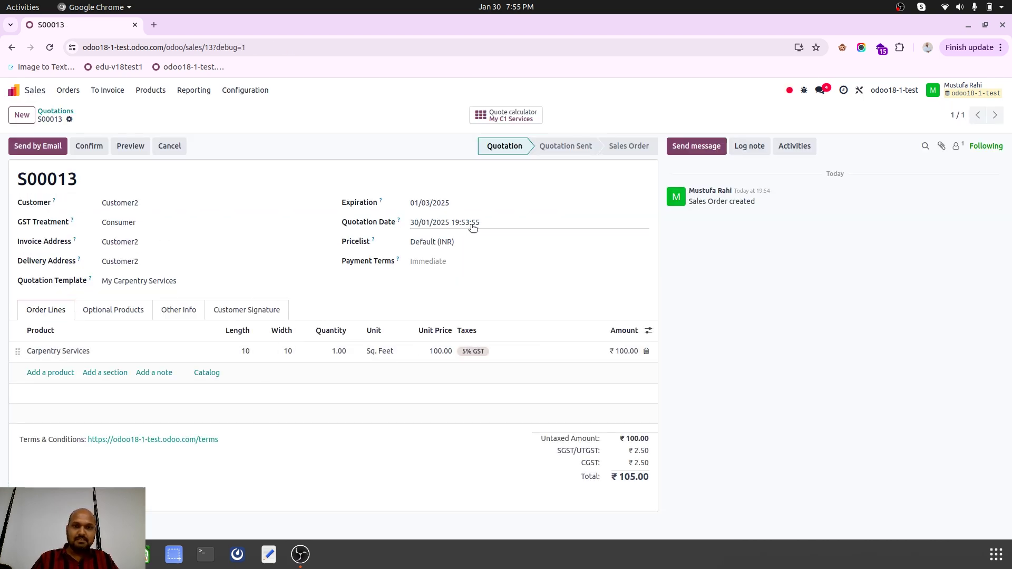
pyautogui.click(524, 122)
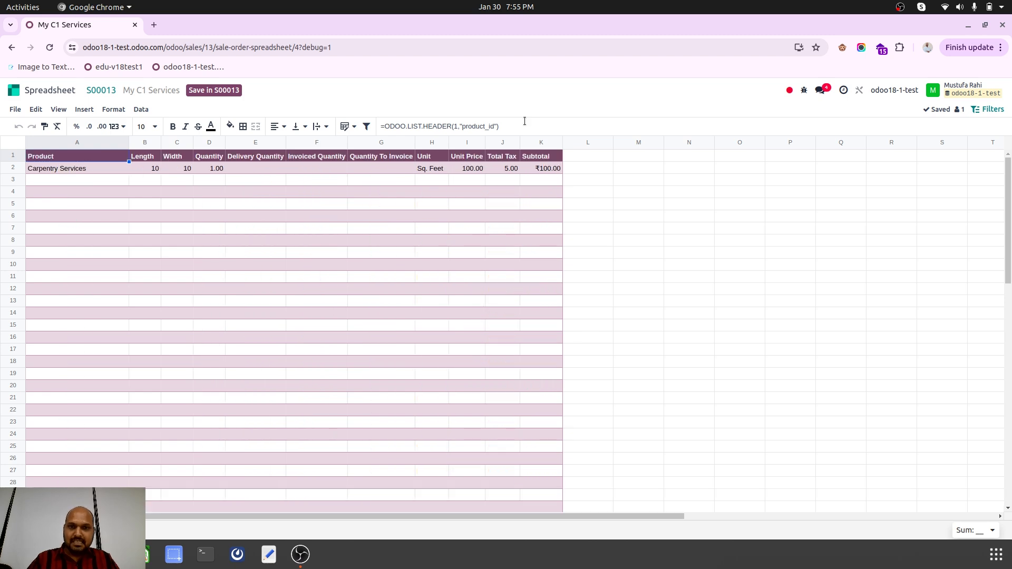
# Add a 'New Sq Feet' column in L with formula =B2*C2, giving 100
pyautogui.click(577, 143)
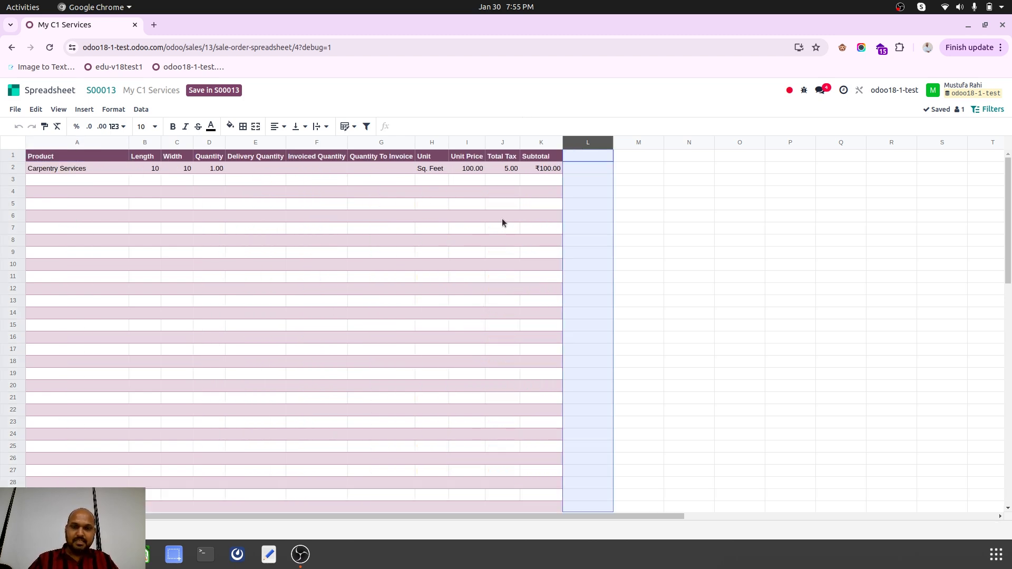
pyautogui.click(596, 154)
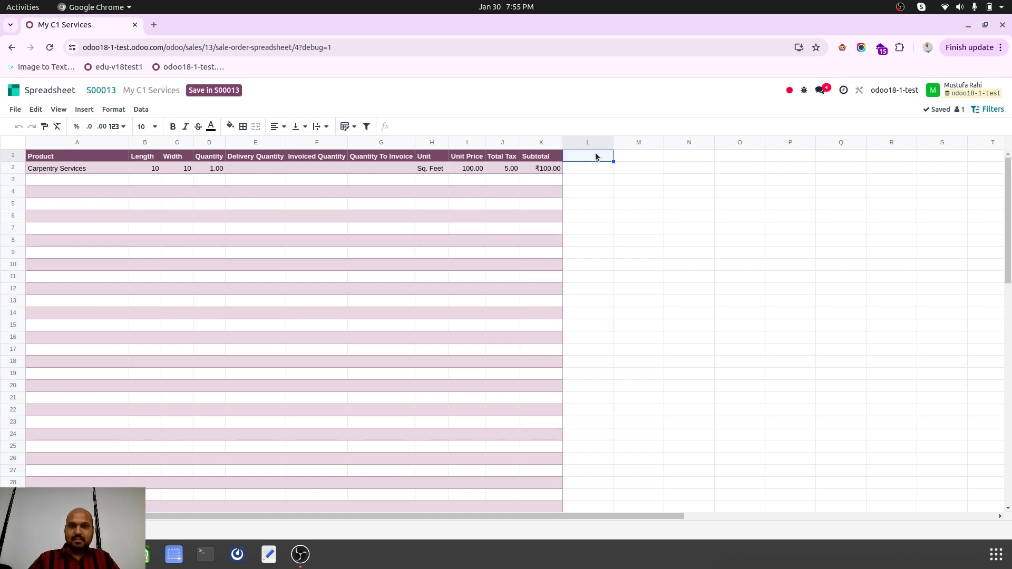
pyautogui.write('New')
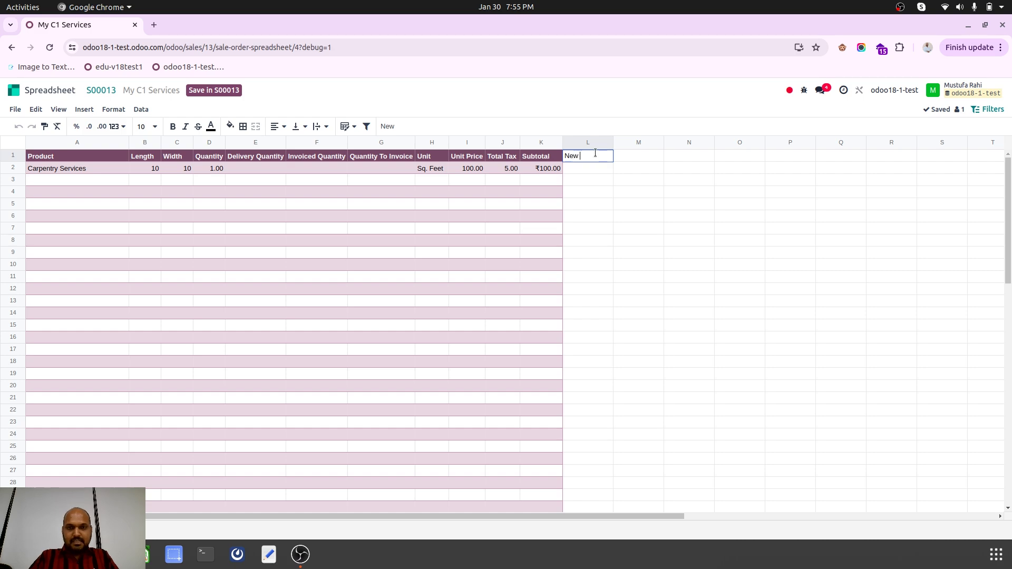
pyautogui.write(' Sq Feet')
pyautogui.press('Return')
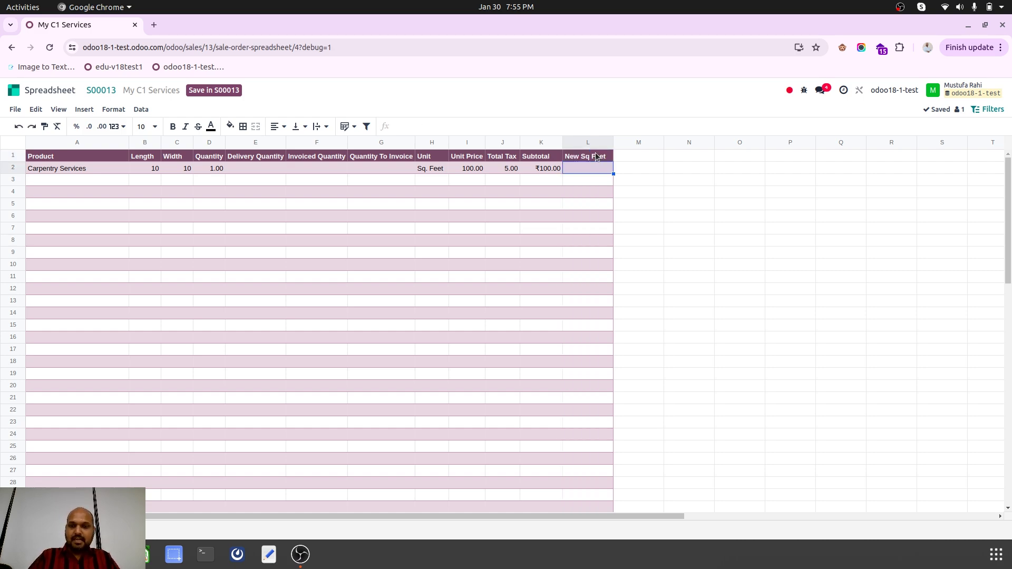
pyautogui.write('=')
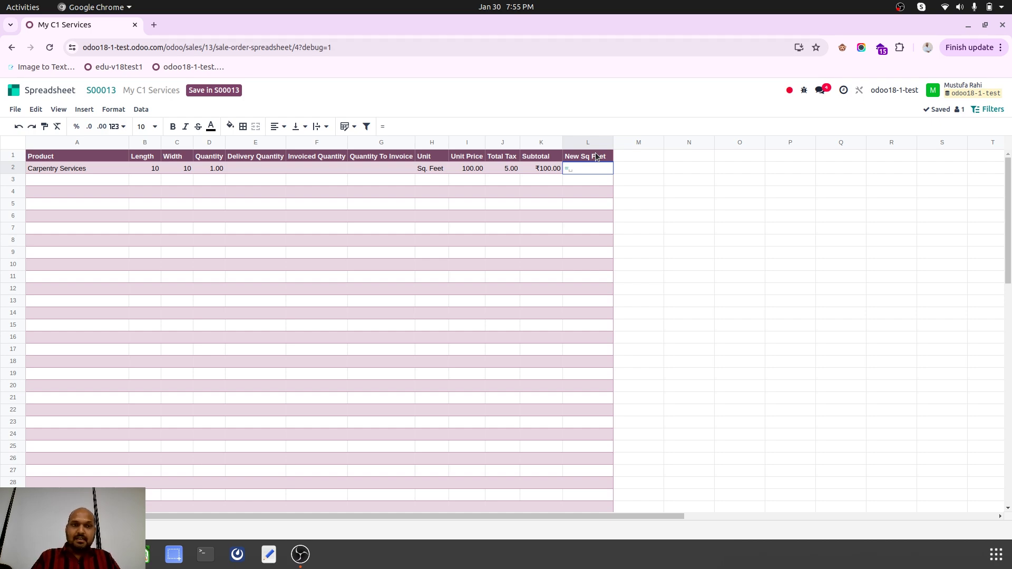
pyautogui.press('Left')
pyautogui.press('Left')
pyautogui.press('Left')
pyautogui.press('Left')
pyautogui.press('Left')
pyautogui.press('Left')
pyautogui.press('Left')
pyautogui.press('Left')
pyautogui.press('Left')
pyautogui.press('Left')
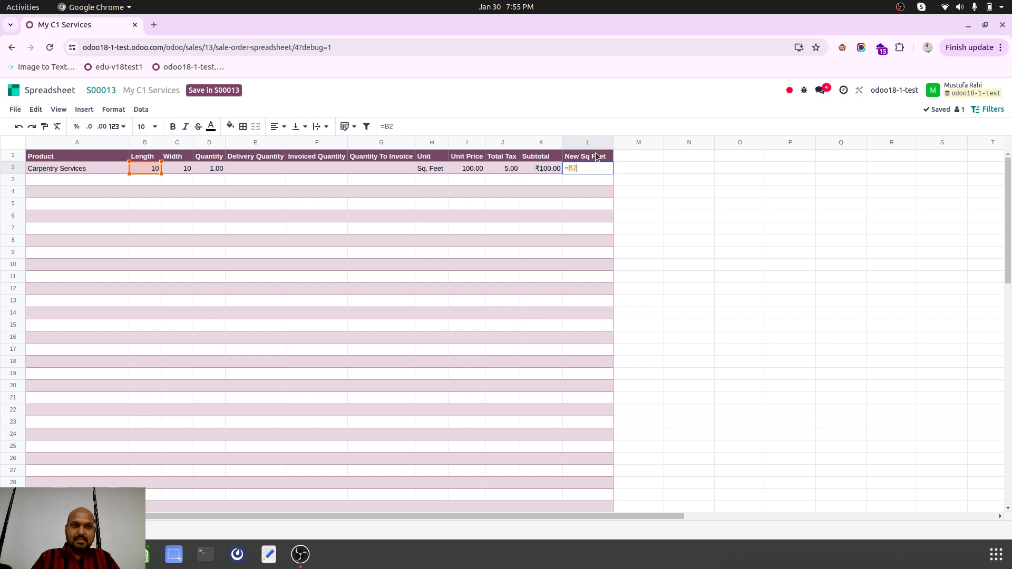
pyautogui.write('*')
pyautogui.press('Left')
pyautogui.press('Left')
pyautogui.press('Left')
pyautogui.press('Left')
pyautogui.press('Left')
pyautogui.press('Left')
pyautogui.press('Left')
pyautogui.press('Left')
pyautogui.press('Left')
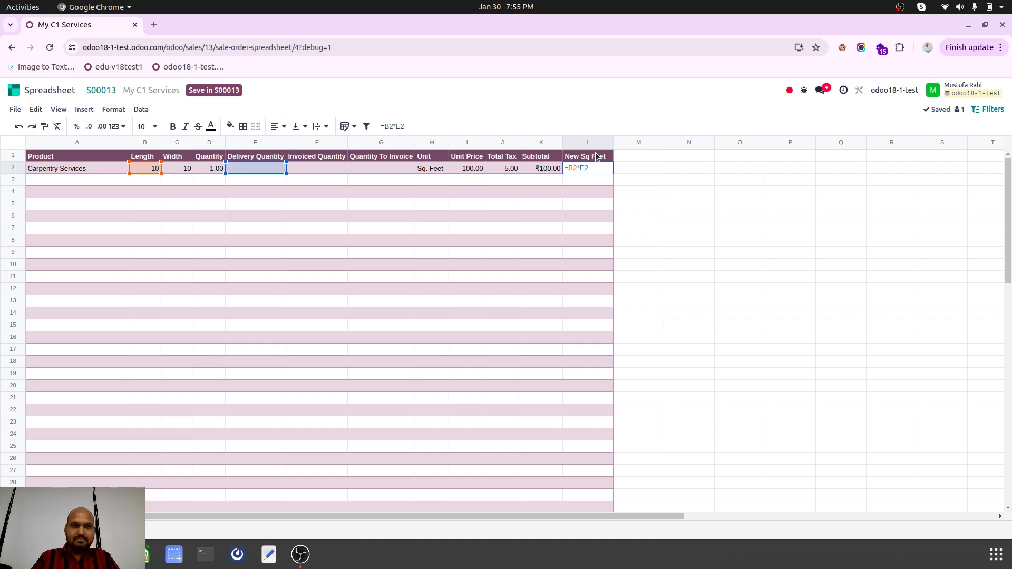
pyautogui.press('Return')
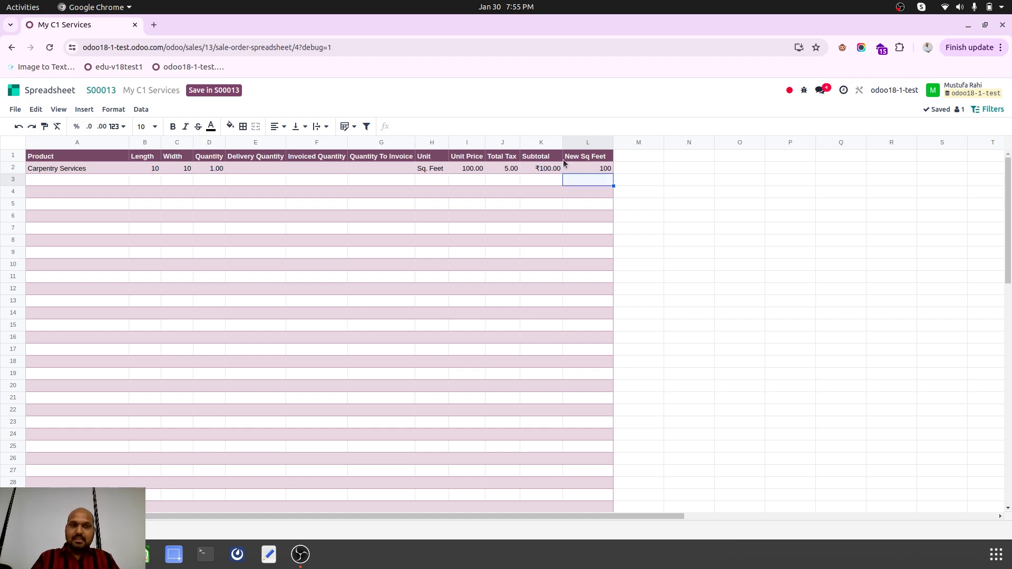
pyautogui.click(157, 171)
pyautogui.press('Right')
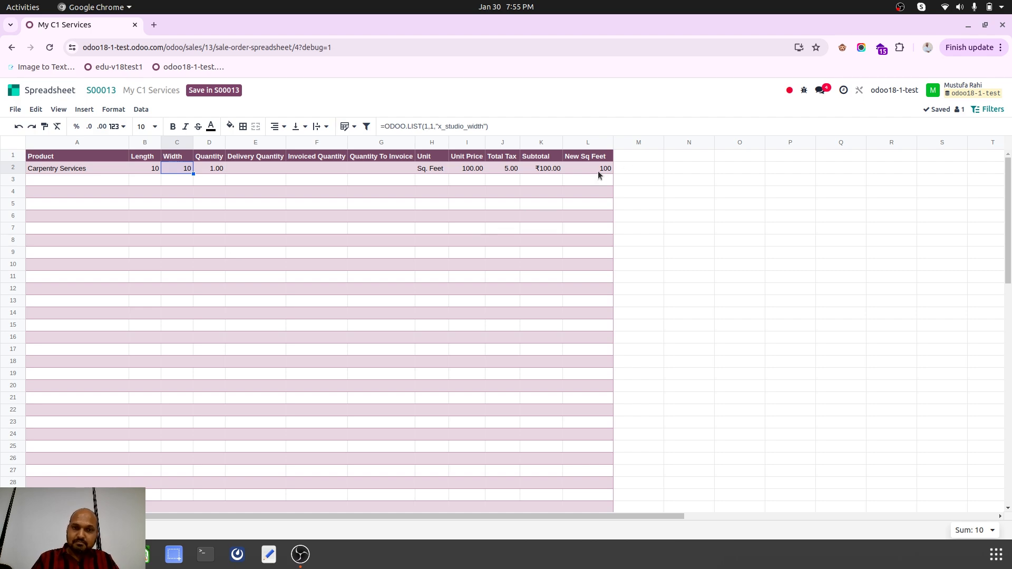
# Add 'New Length' and 'New Width' headers, then enter 10 as the New Length
pyautogui.click(632, 155)
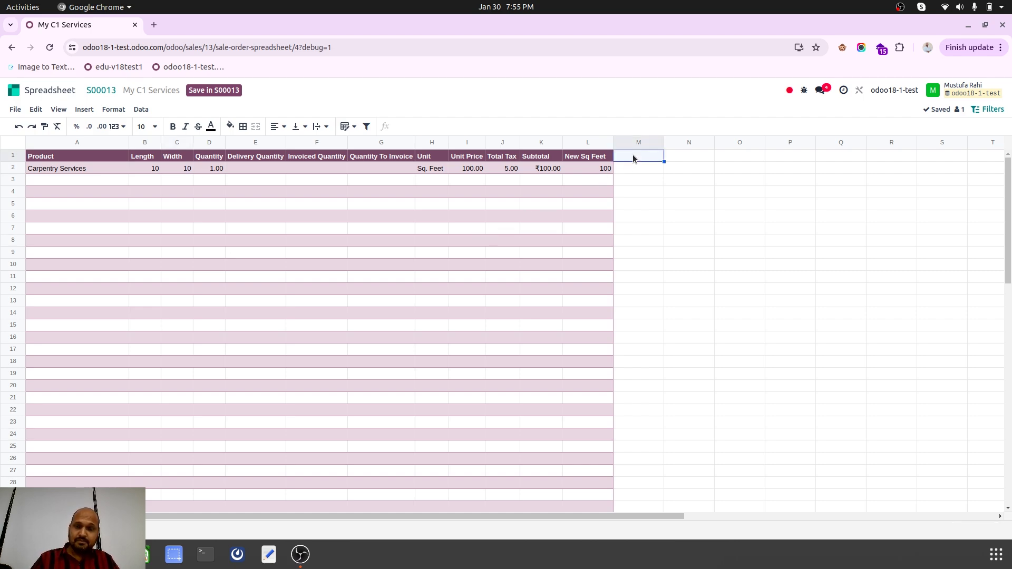
pyautogui.write('New Le')
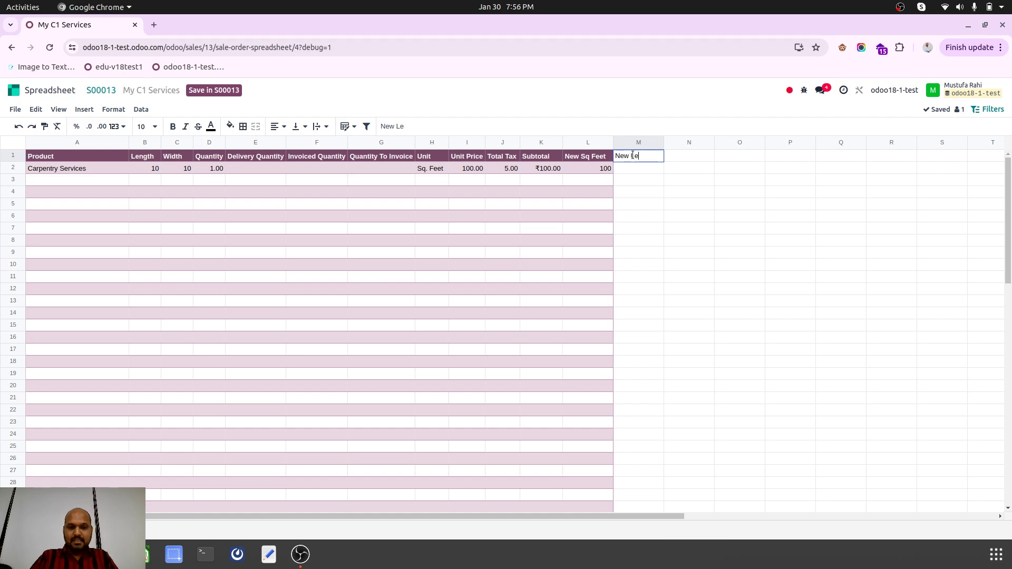
pyautogui.write('ngth')
pyautogui.press('Tab')
pyautogui.write('N')
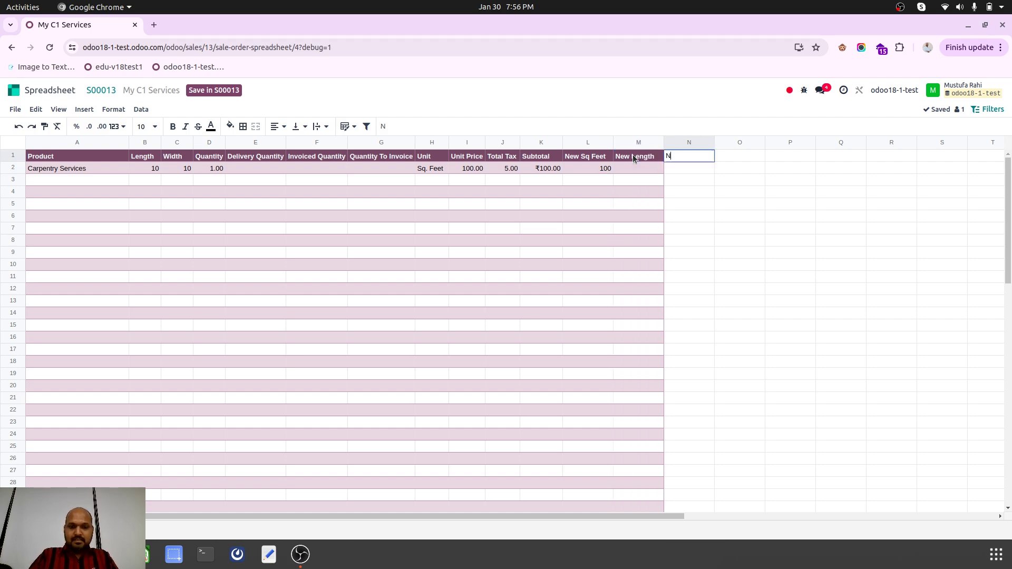
pyautogui.write('ew Width')
pyautogui.press('Return')
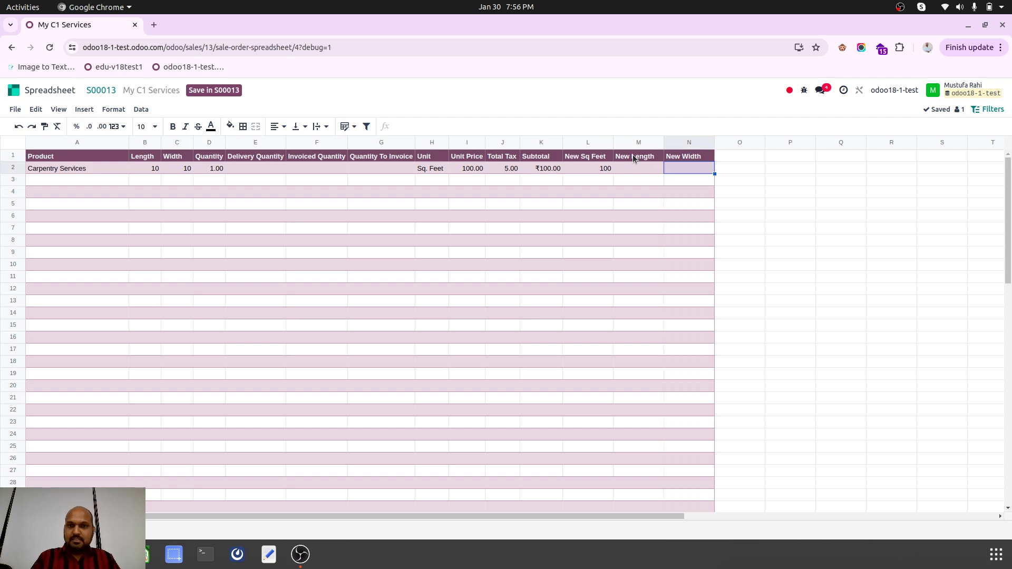
pyautogui.click(645, 168)
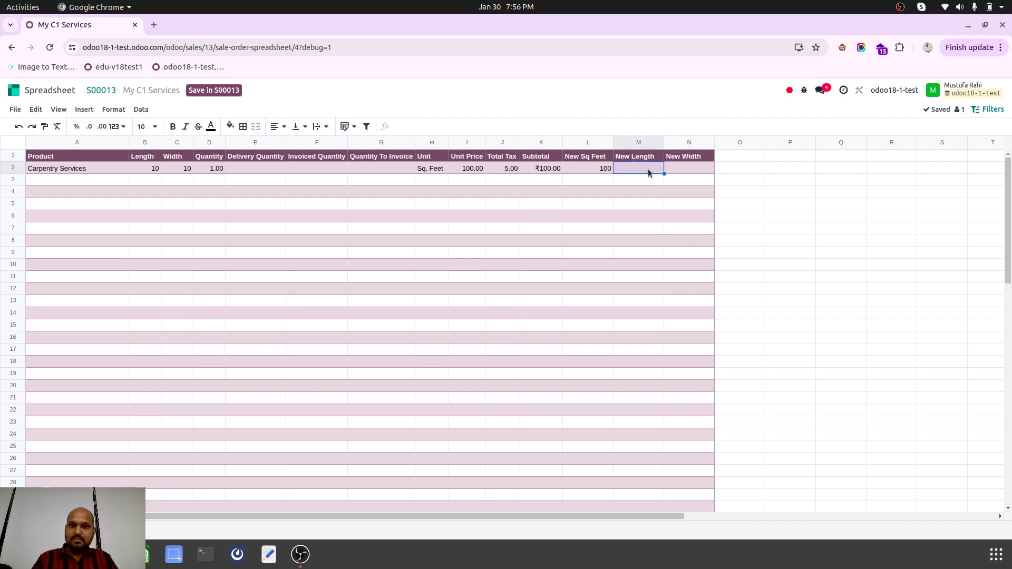
pyautogui.click(594, 168)
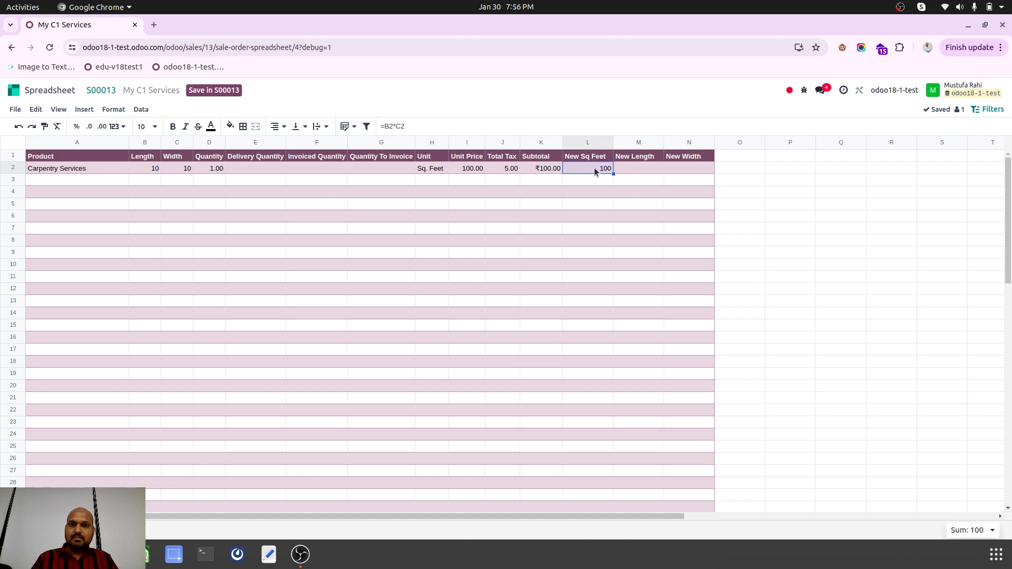
pyautogui.click(636, 170)
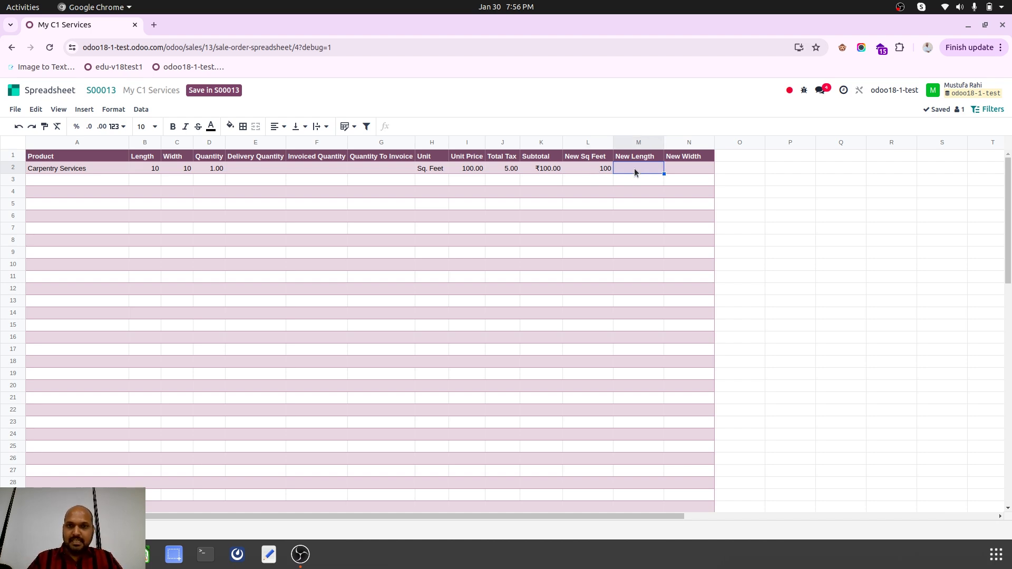
pyautogui.write('10')
pyautogui.press('Tab')
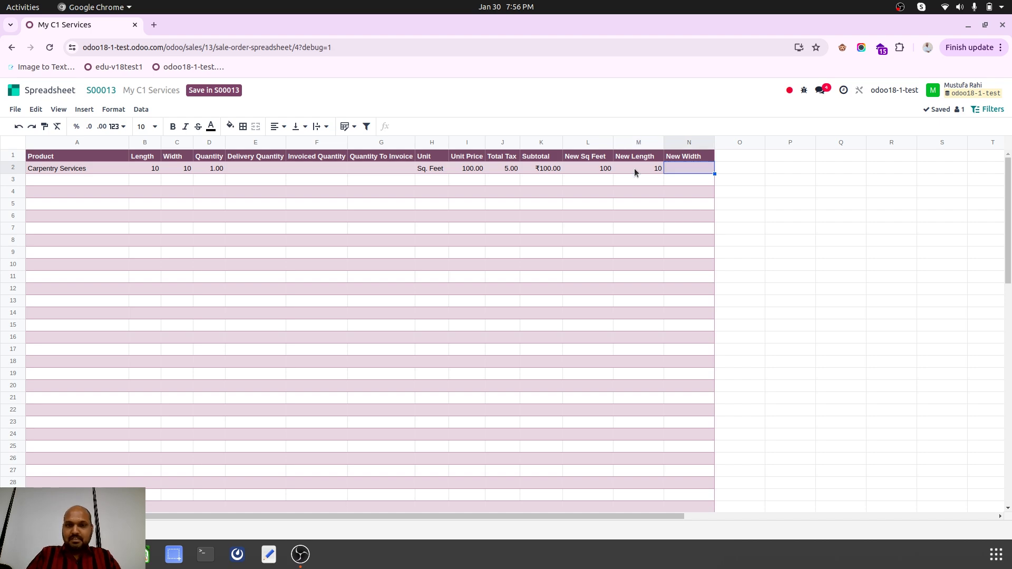
# Enter 100 as the New Width in N2 and review the row's cells
pyautogui.write('100')
pyautogui.press('Return')
pyautogui.press('Up')
pyautogui.press('Left')
pyautogui.press('Left')
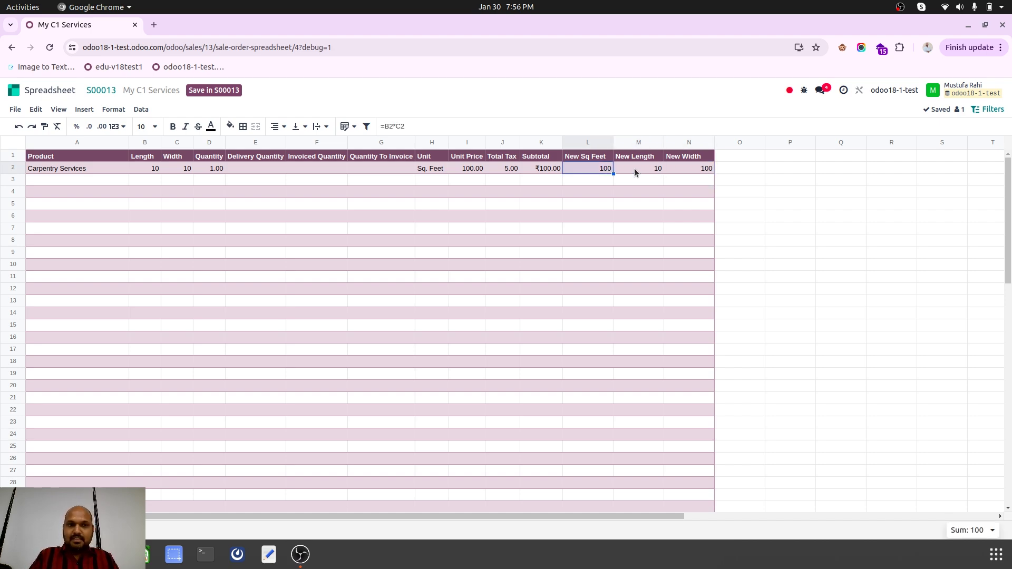
pyautogui.press('Left')
pyautogui.press('Left')
pyautogui.press('Left')
pyautogui.press('Left')
pyautogui.press('Left')
pyautogui.press('Left')
pyautogui.press('Left')
pyautogui.press('Right')
pyautogui.press('Right')
pyautogui.press('Right')
pyautogui.press('Right')
pyautogui.press('Right')
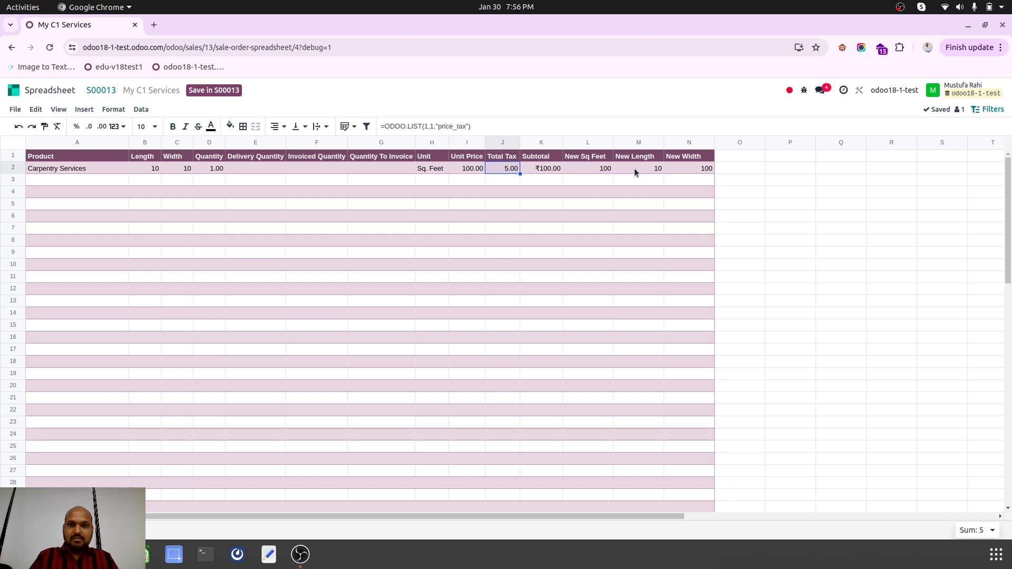
pyautogui.press('Right')
pyautogui.press('Right')
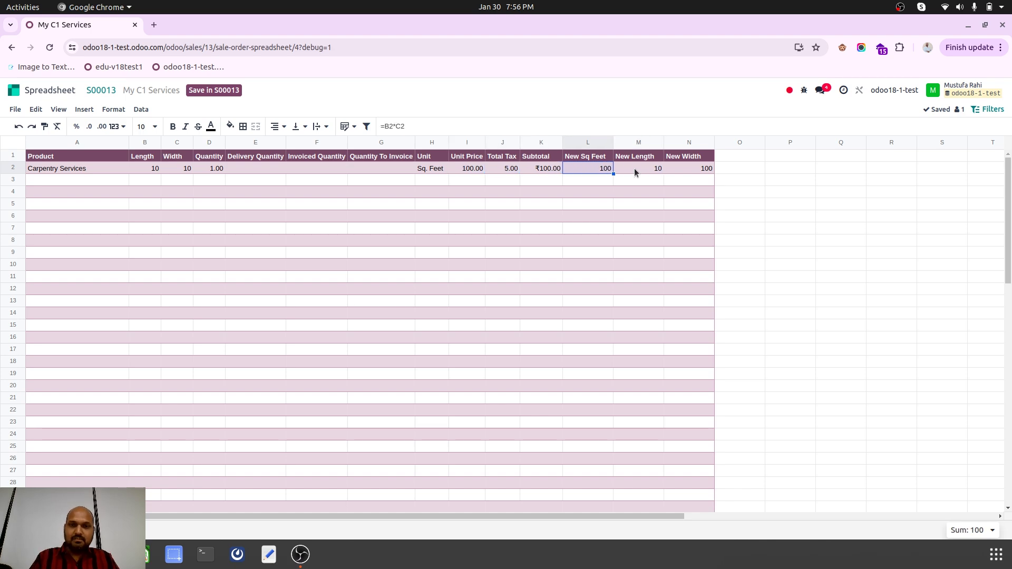
pyautogui.press('Right')
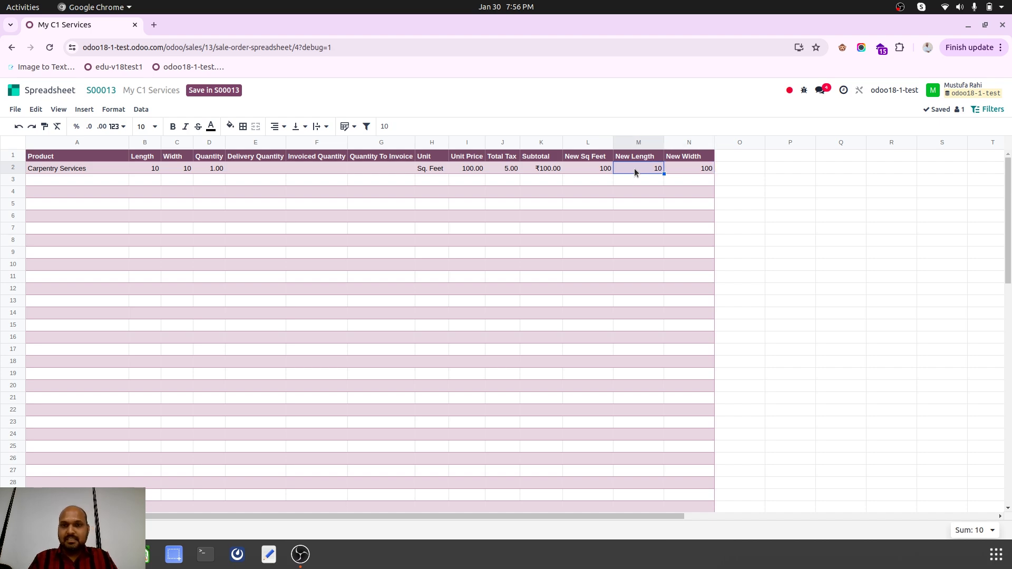
# Sync the New Length cell M2 with the order line's Length field
pyautogui.rightClick(635, 173)
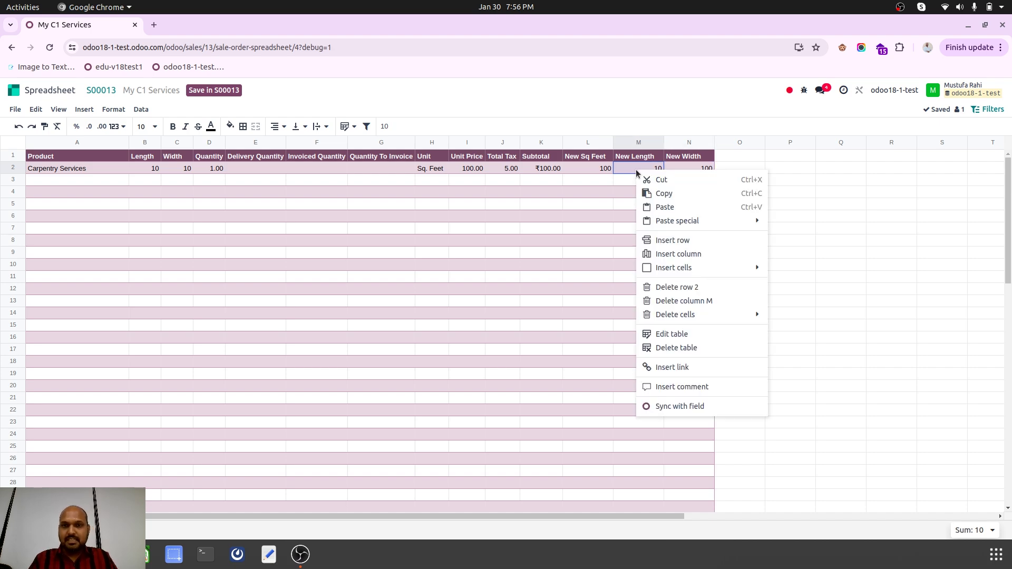
pyautogui.click(683, 408)
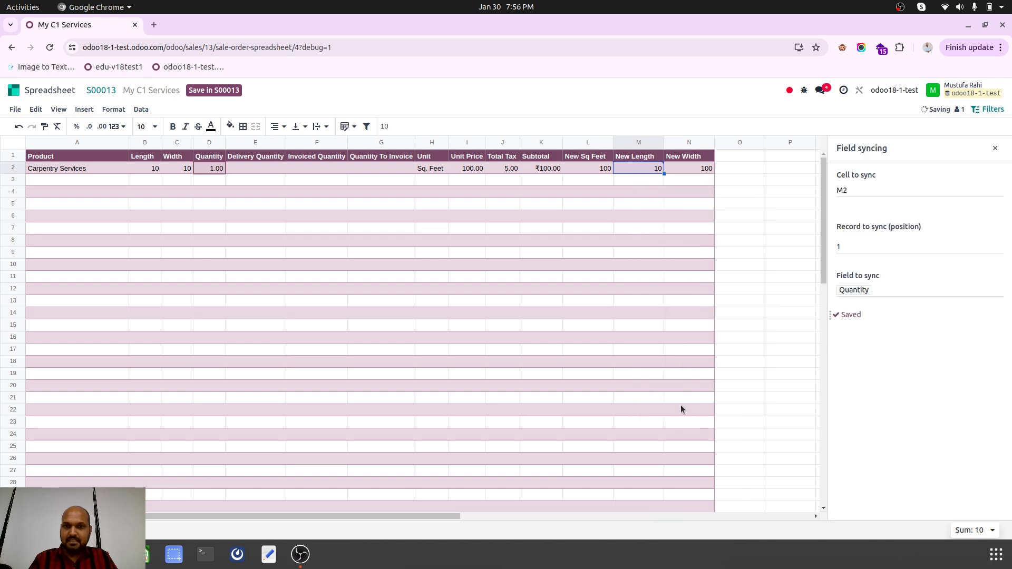
pyautogui.click(877, 296)
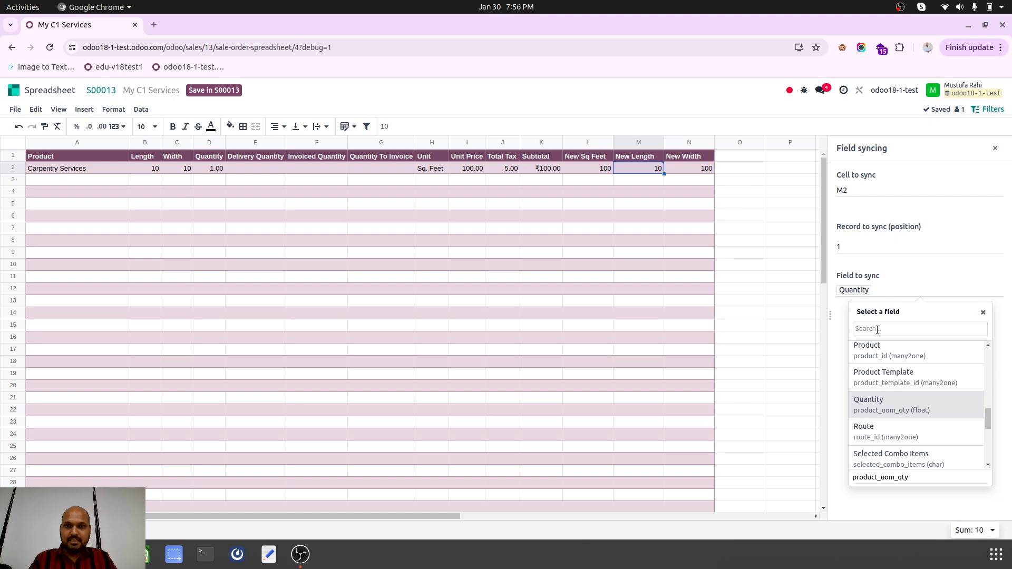
pyautogui.write('len')
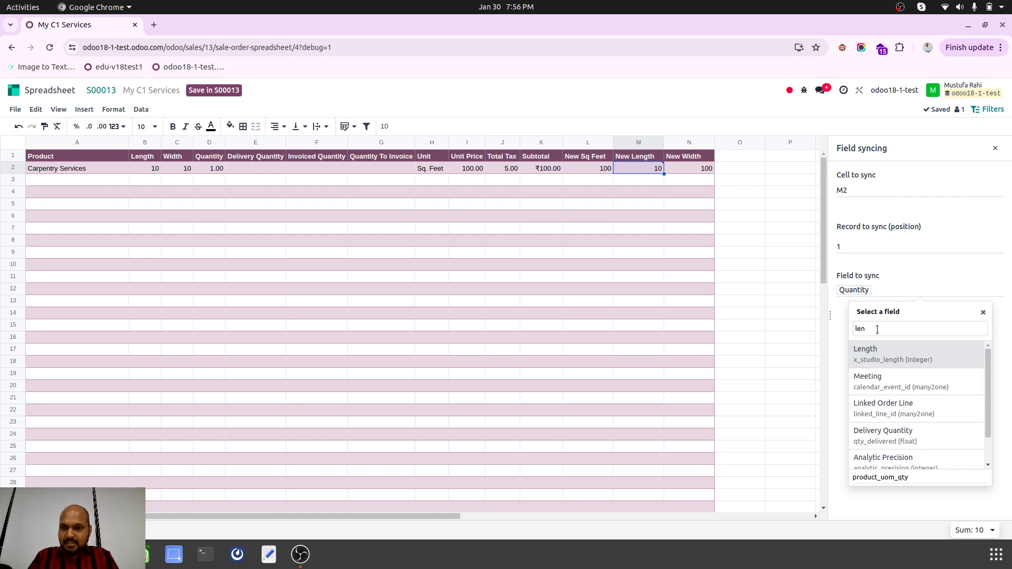
pyautogui.click(887, 356)
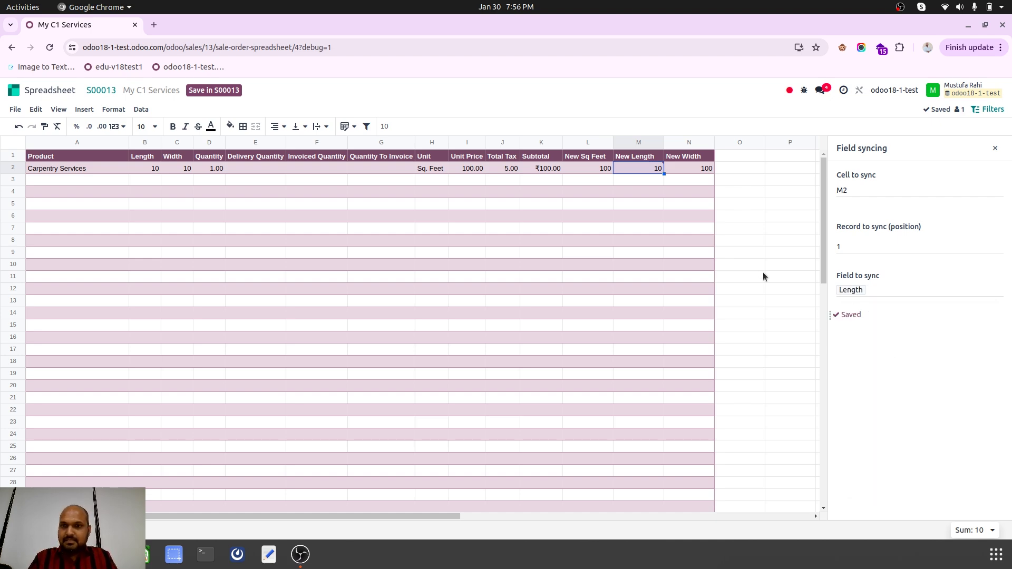
pyautogui.click(725, 192)
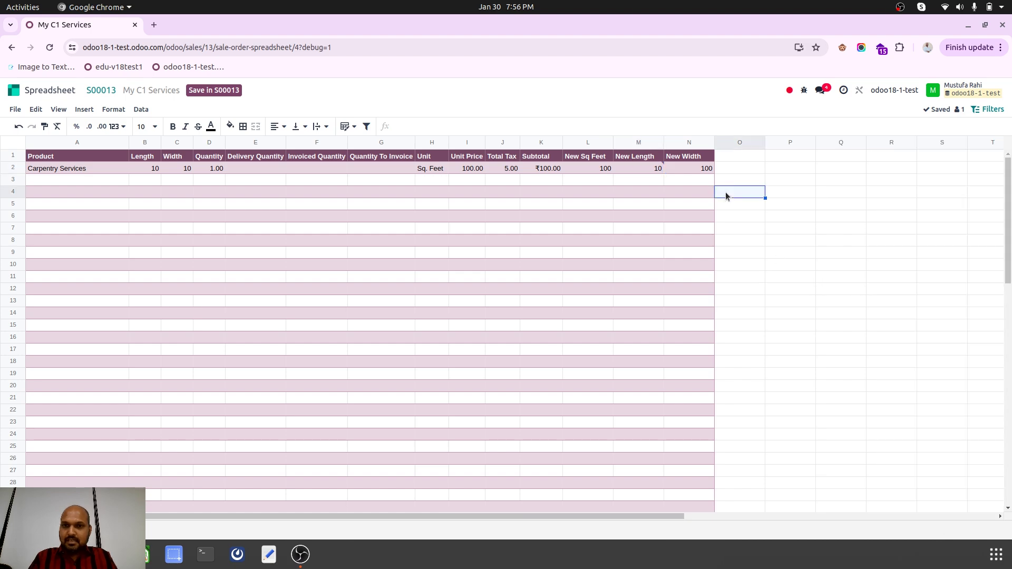
# Sync the New Width cell N2 with the order line's Width field
pyautogui.click(701, 170)
pyautogui.rightClick(702, 171)
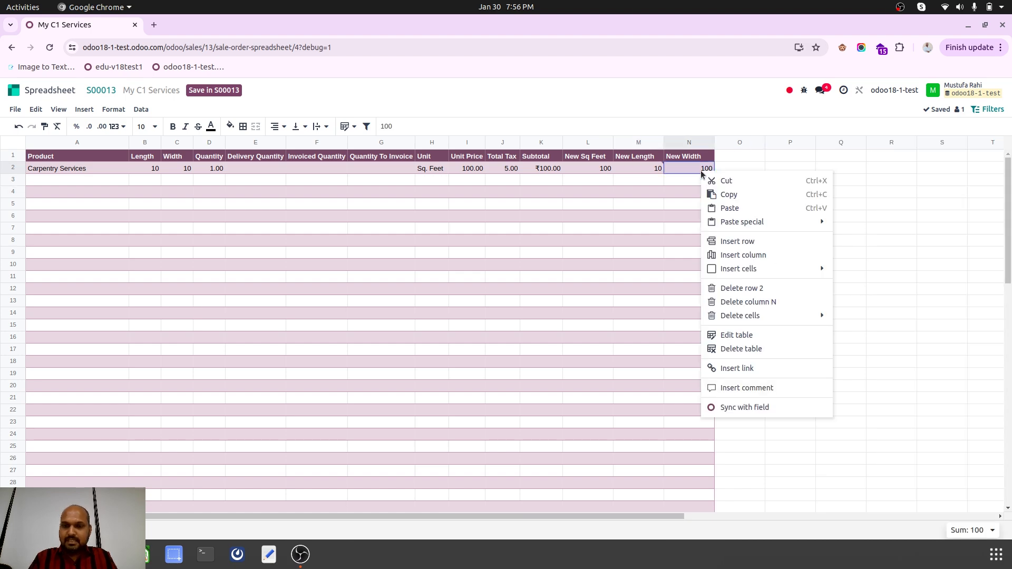
pyautogui.click(745, 408)
pyautogui.click(901, 292)
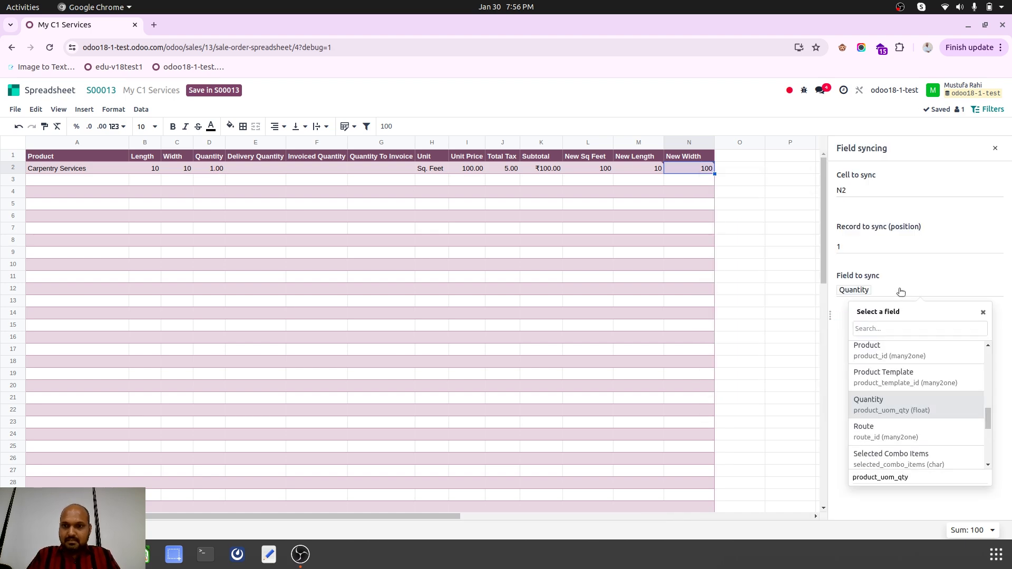
pyautogui.write('wid')
pyautogui.click(889, 347)
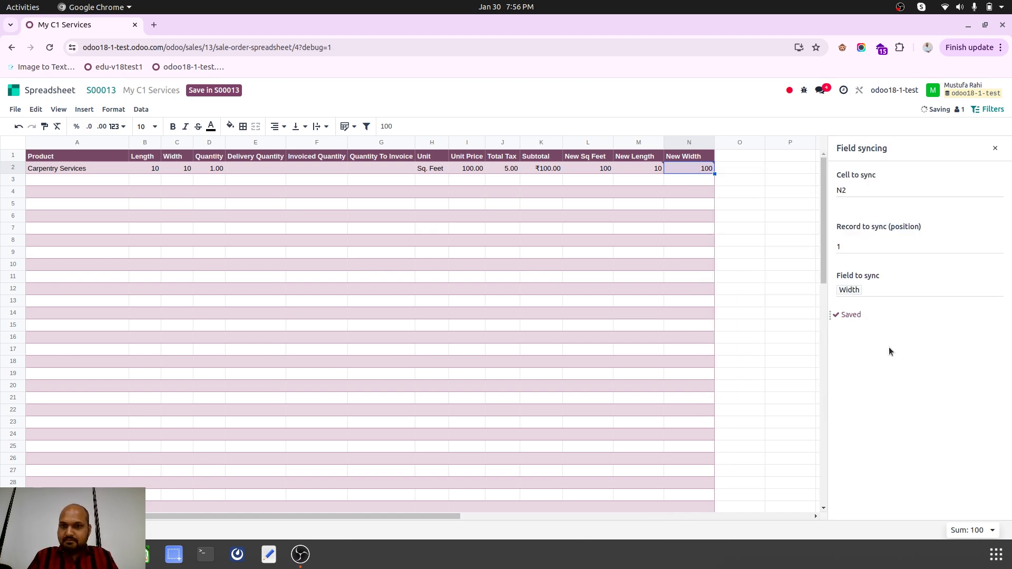
pyautogui.click(771, 238)
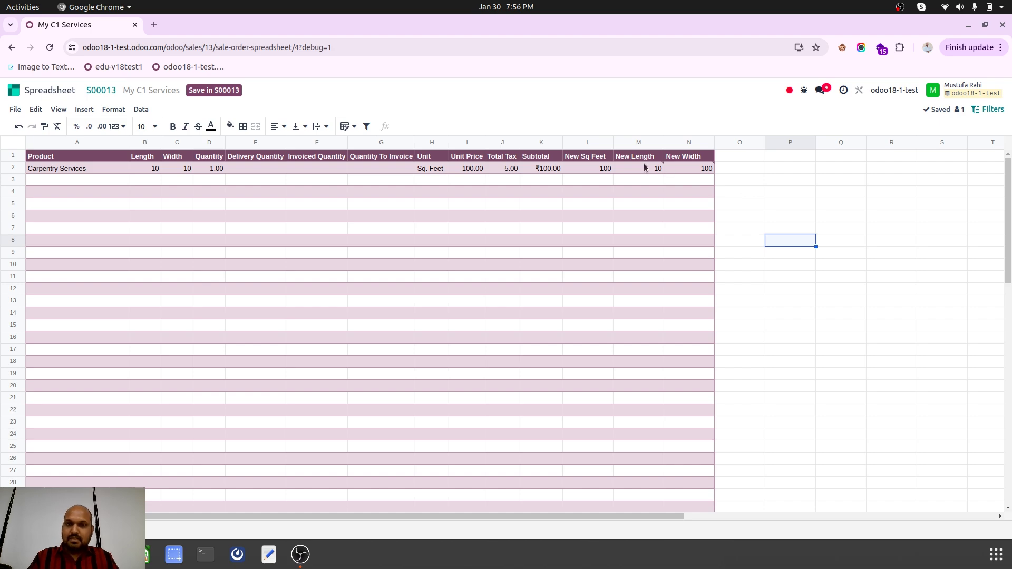
pyautogui.click(678, 170)
pyautogui.click(616, 166)
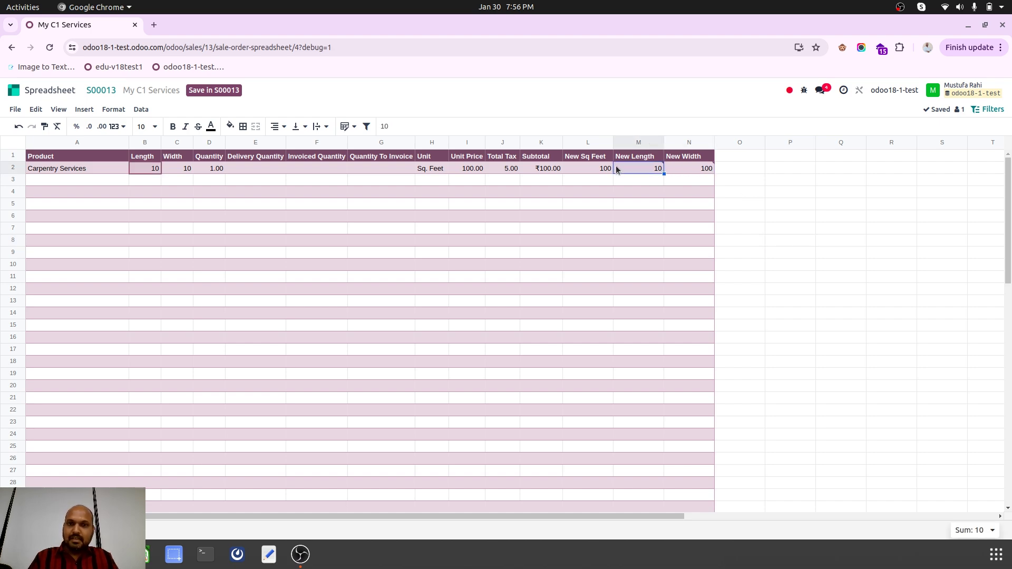
# Inspect the New Sq Feet formula and the Quantity cell's field syncing, leaving it unchanged
pyautogui.click(586, 169)
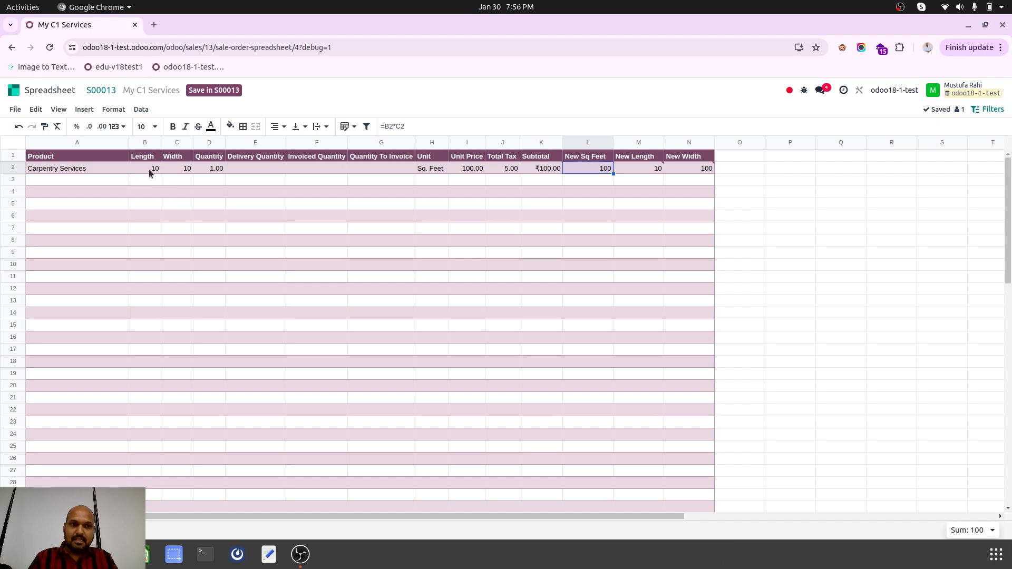
pyautogui.click(212, 169)
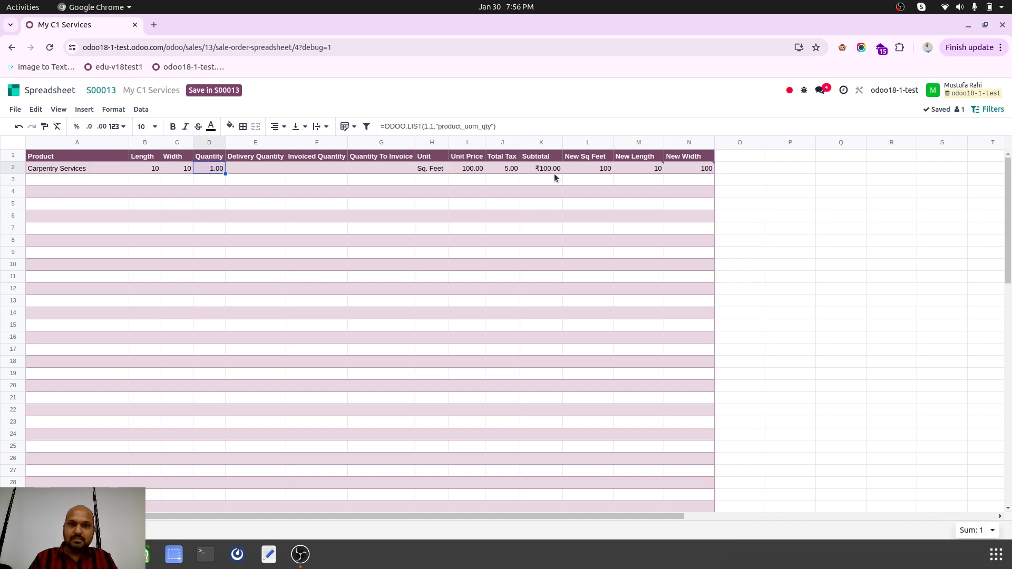
pyautogui.click(596, 165)
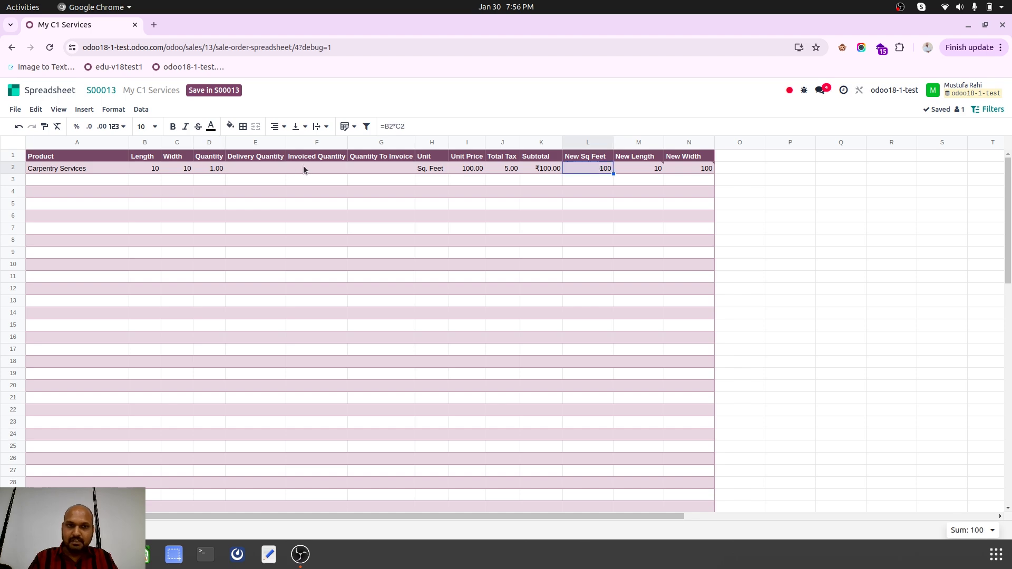
pyautogui.click(210, 169)
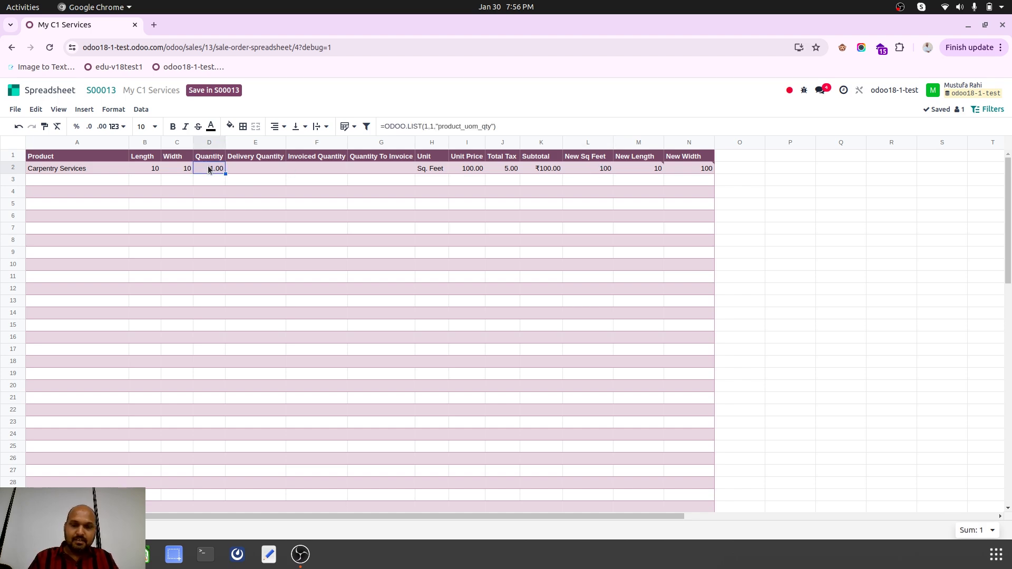
pyautogui.rightClick(210, 169)
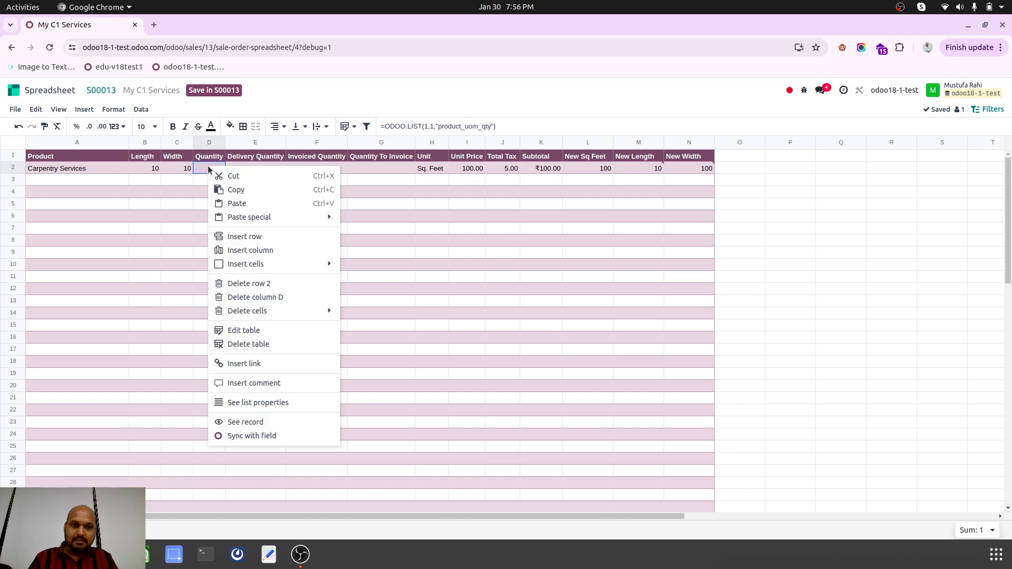
pyautogui.click(279, 438)
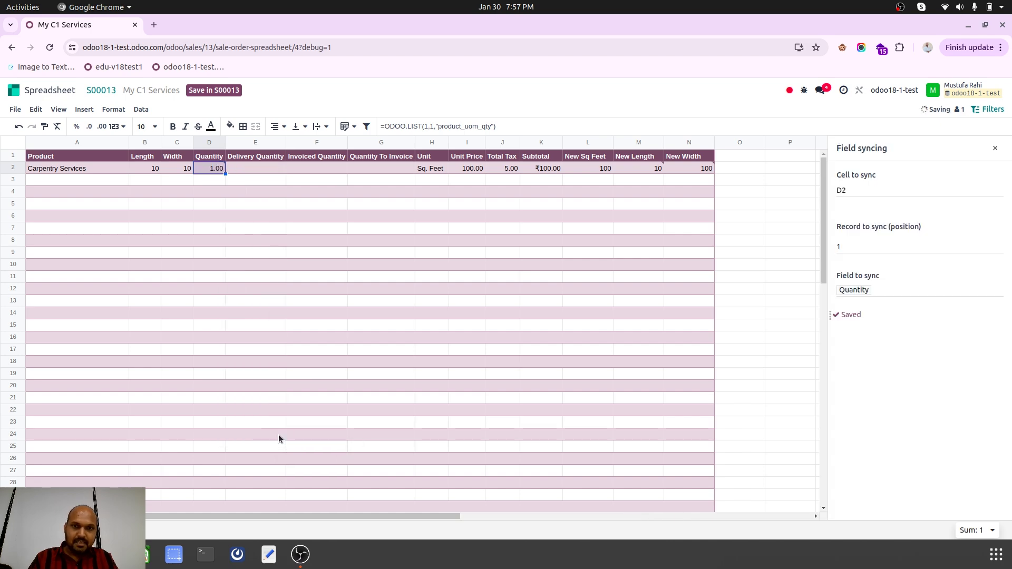
pyautogui.click(874, 297)
pyautogui.write('new')
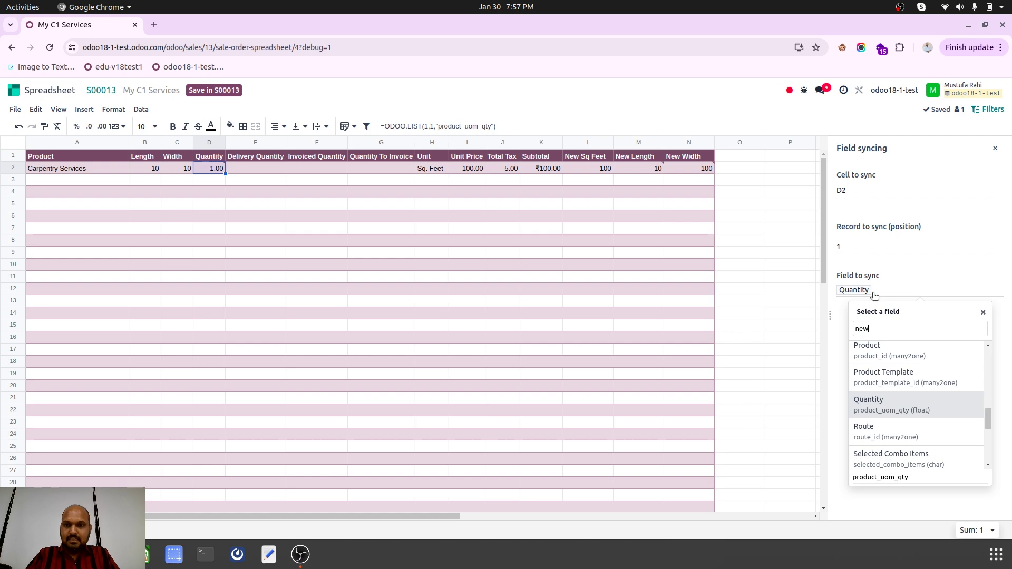
pyautogui.press('BackSpace')
pyautogui.press('BackSpace')
pyautogui.press('BackSpace')
pyautogui.press('Escape')
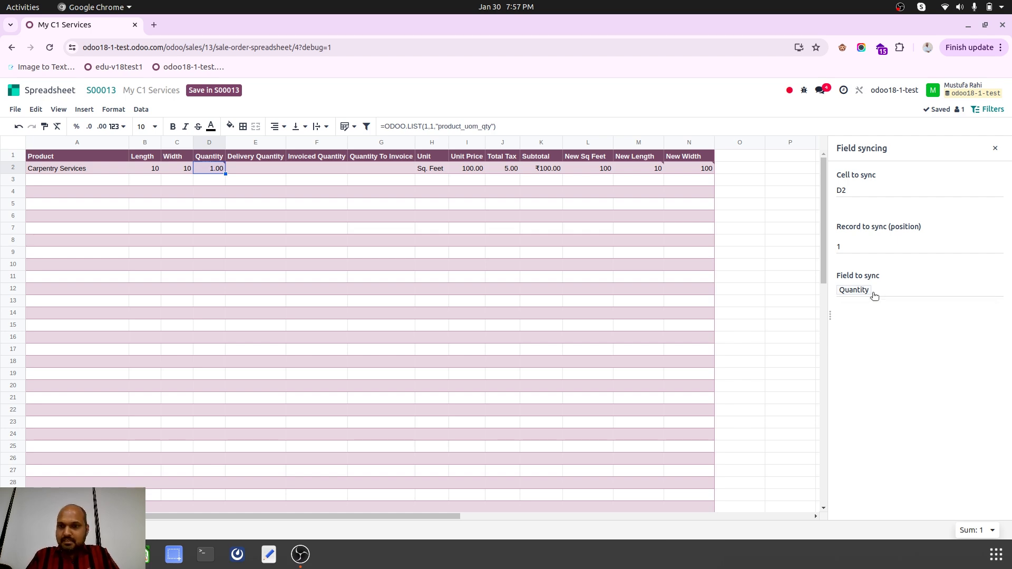
pyautogui.click(738, 195)
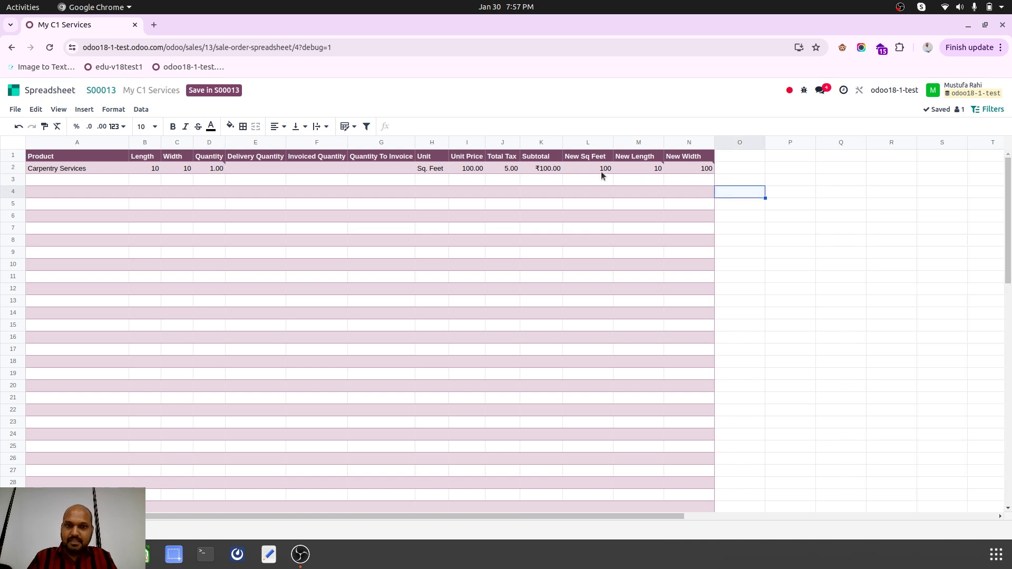
# Sync the New Sq Feet cell L2 with the order line's Quantity field
pyautogui.click(597, 169)
pyautogui.rightClick(596, 169)
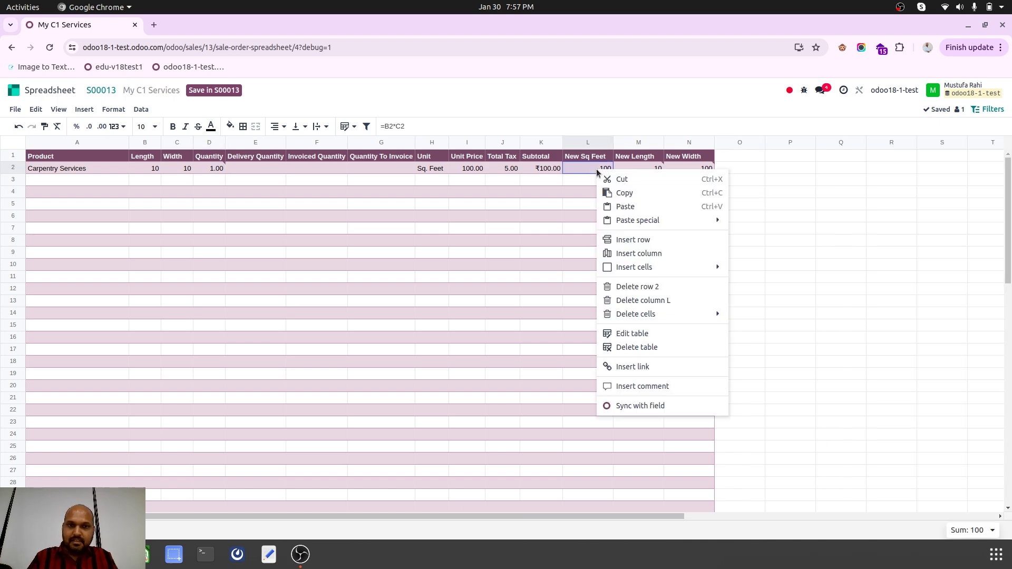
pyautogui.click(628, 407)
pyautogui.click(898, 290)
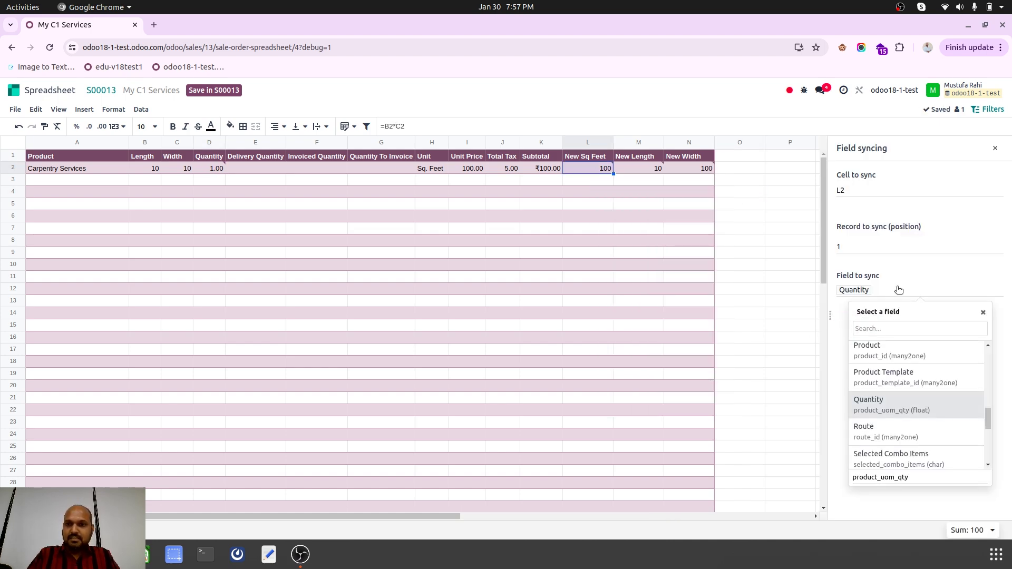
pyautogui.write('quan')
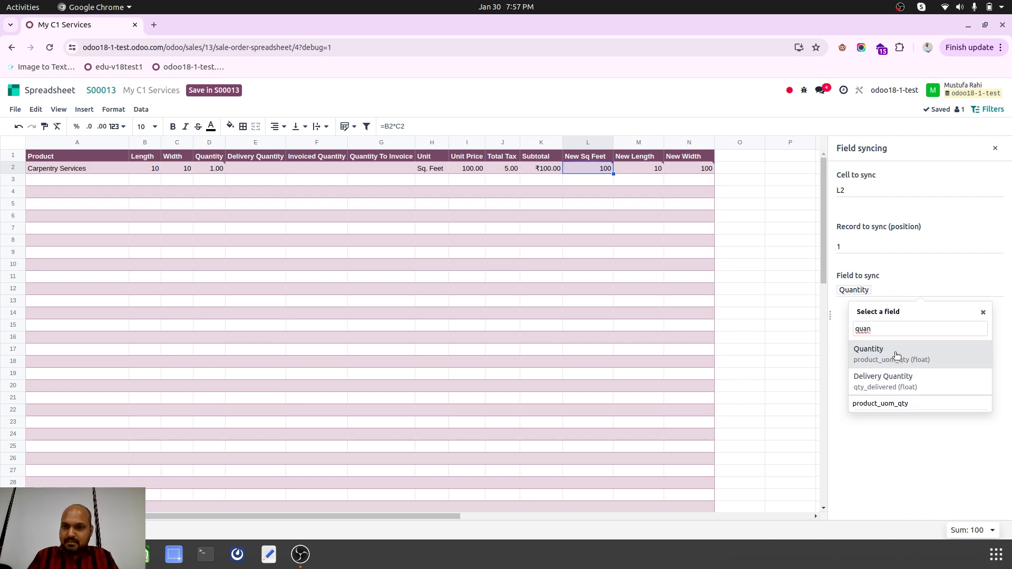
pyautogui.click(897, 356)
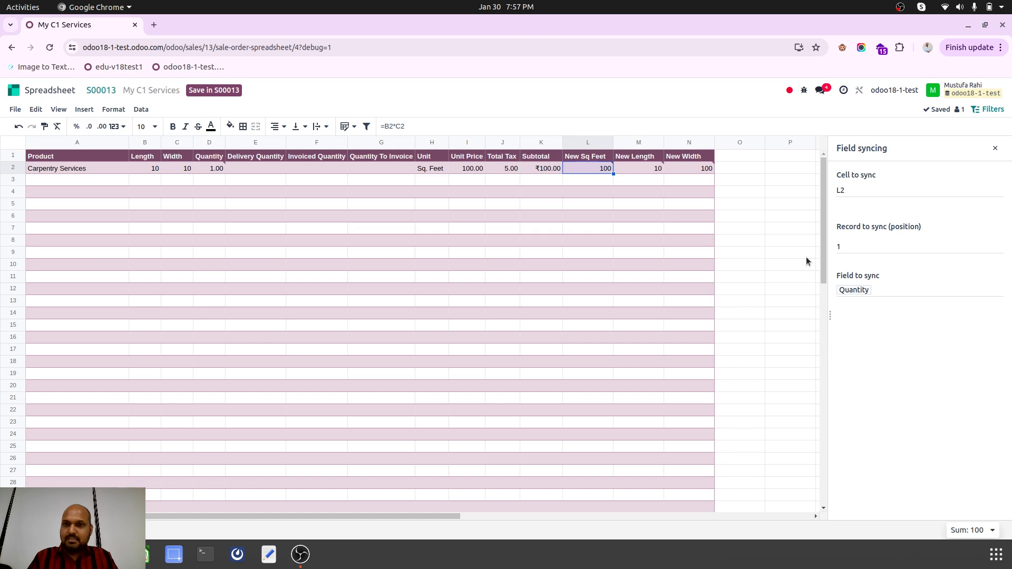
pyautogui.click(755, 241)
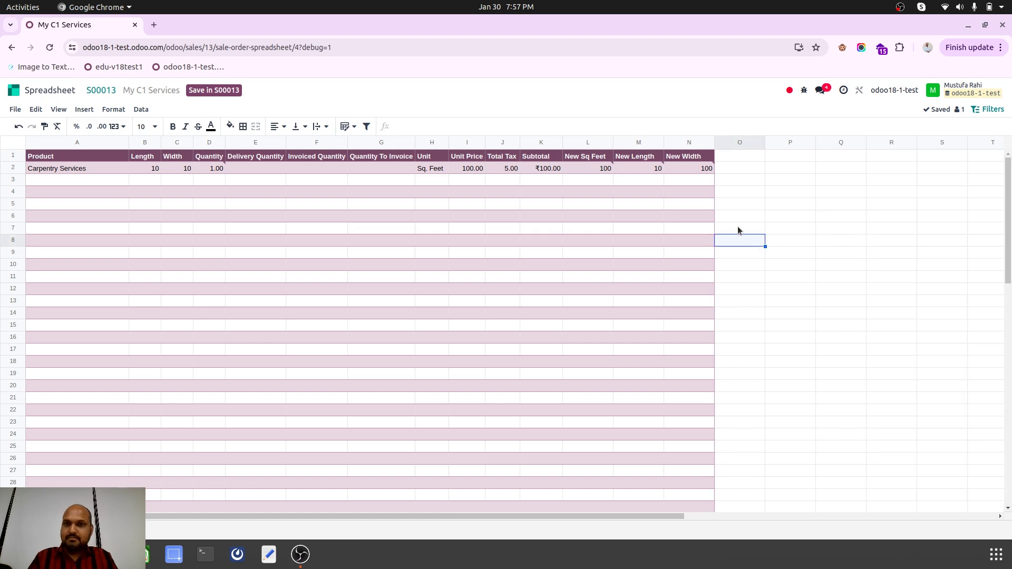
# Recheck L2's field syncing to confirm it targets Quantity
pyautogui.click(597, 169)
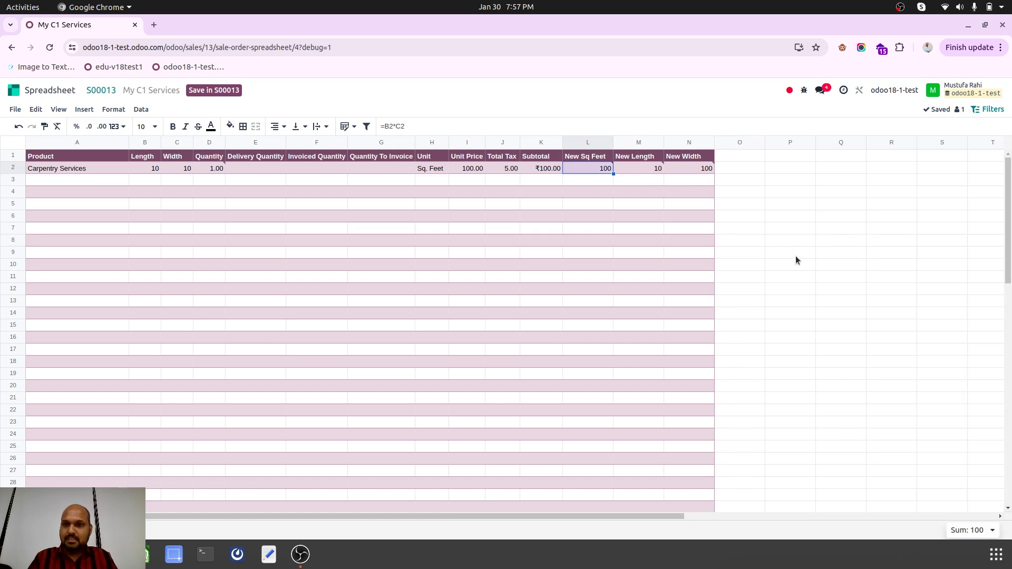
pyautogui.rightClick(594, 170)
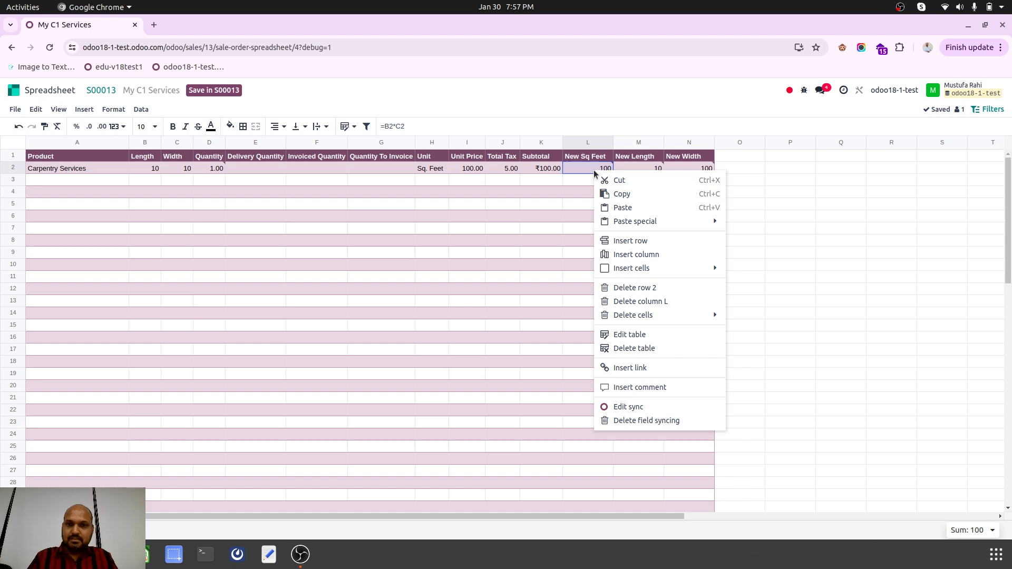
pyautogui.click(644, 406)
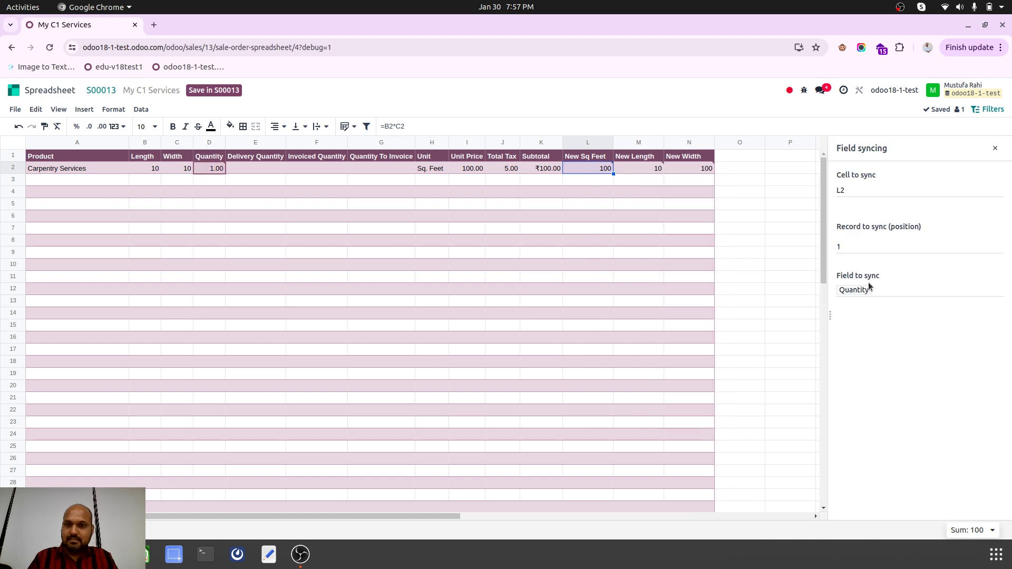
pyautogui.click(769, 230)
# Attempt saving to S00013, dismiss the error, and inspect the L2, D2 and K2 formulas
pyautogui.click(226, 87)
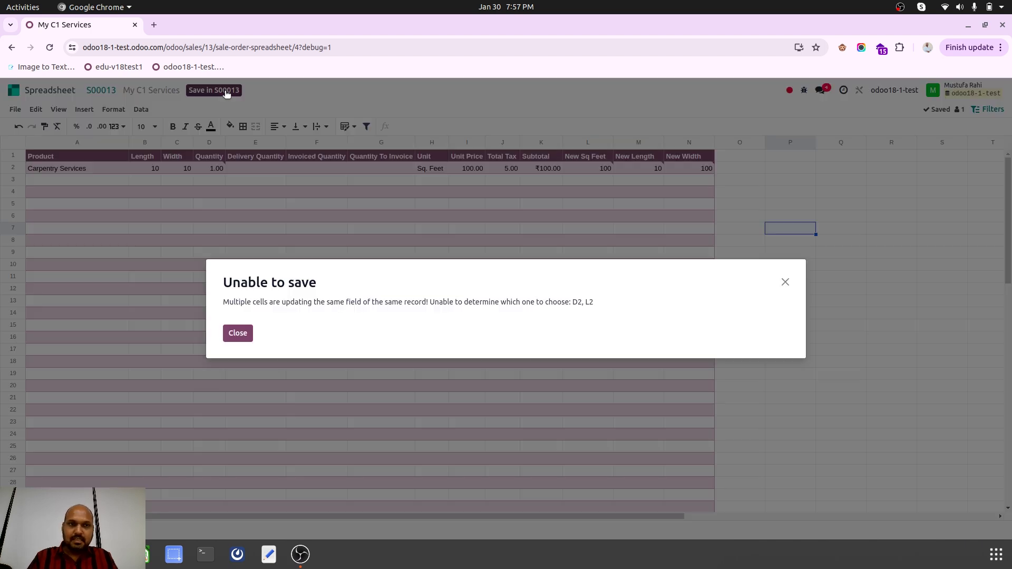
pyautogui.click(237, 333)
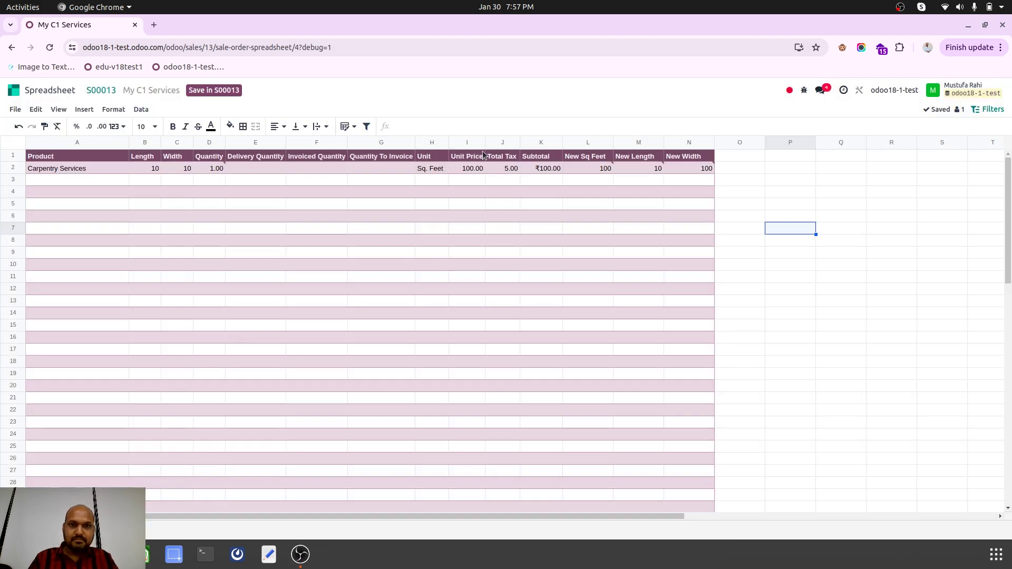
pyautogui.click(598, 146)
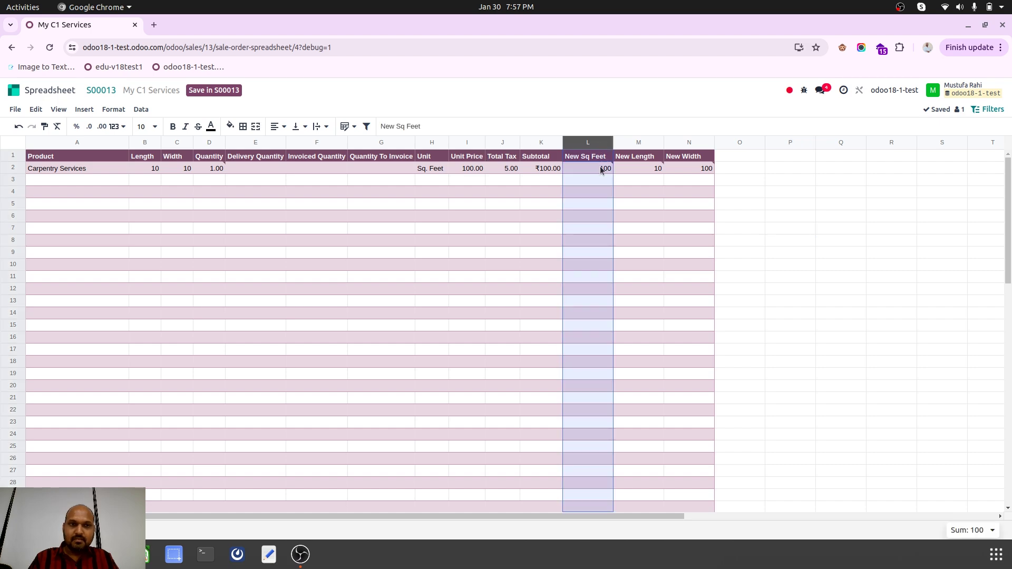
pyautogui.click(600, 167)
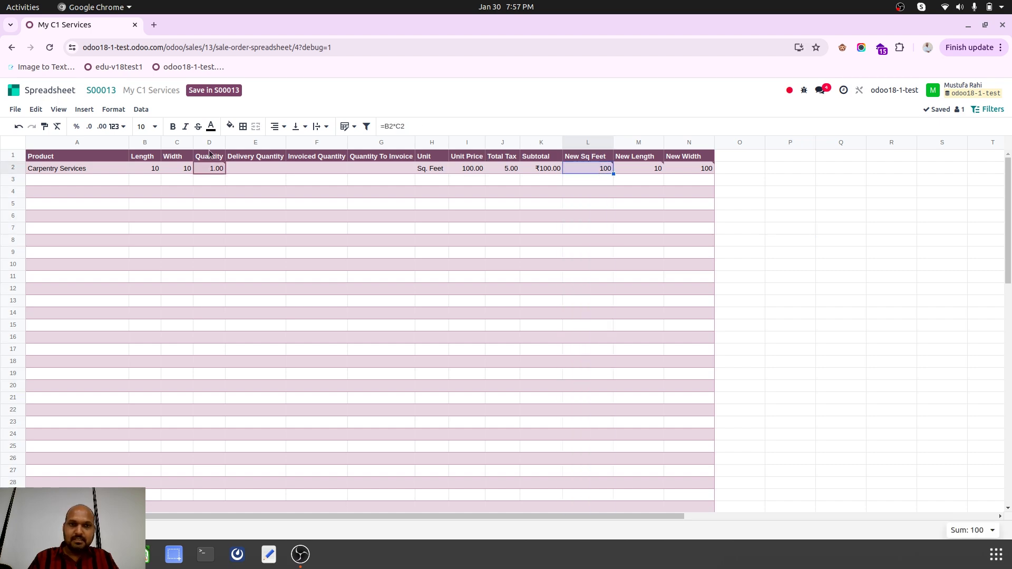
pyautogui.click(211, 169)
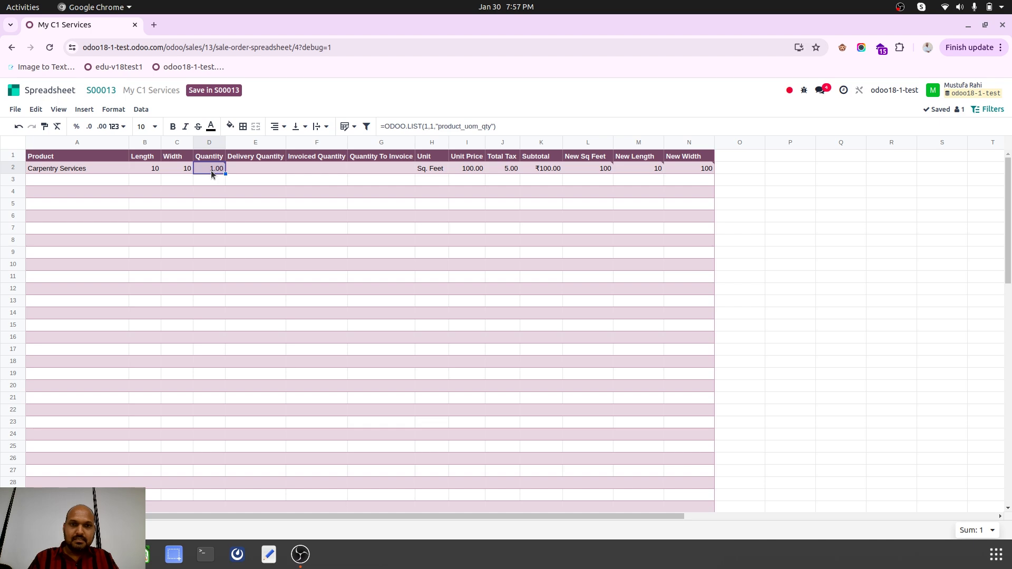
pyautogui.click(551, 169)
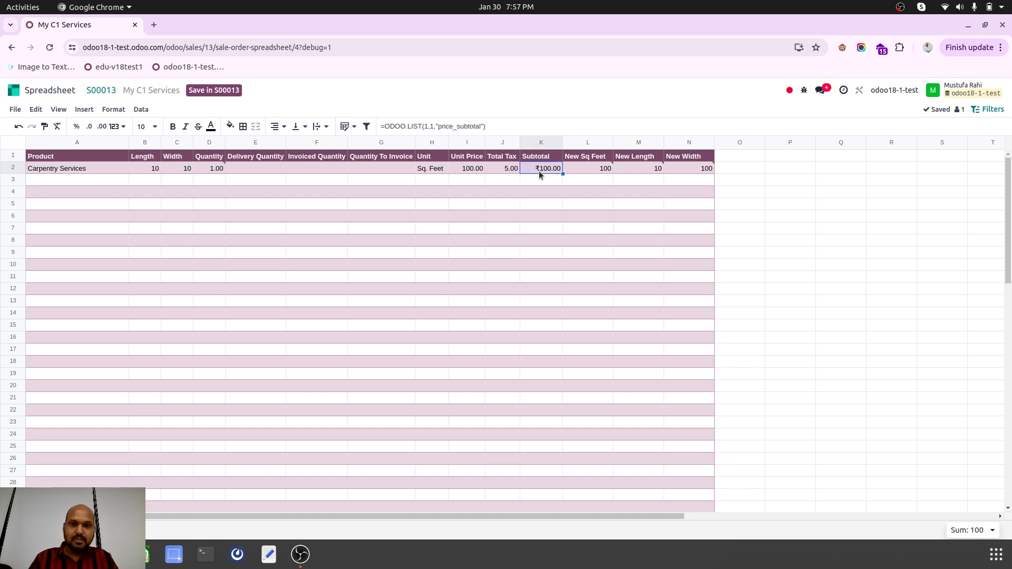
pyautogui.click(584, 169)
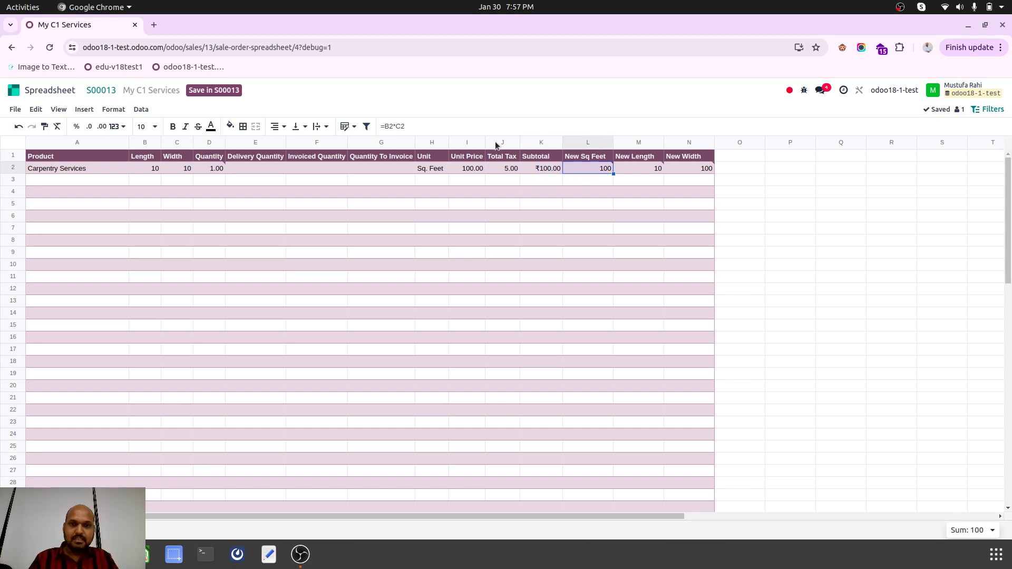
# Delete the field syncing from Quantity cell D2 and save into S00013
pyautogui.click(217, 168)
pyautogui.rightClick(217, 169)
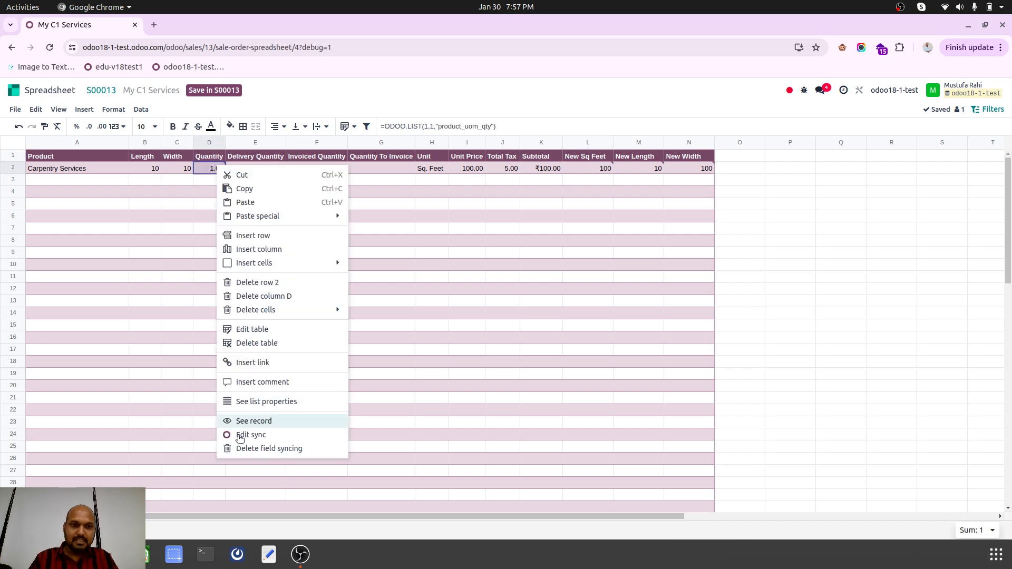
pyautogui.click(285, 449)
pyautogui.click(514, 242)
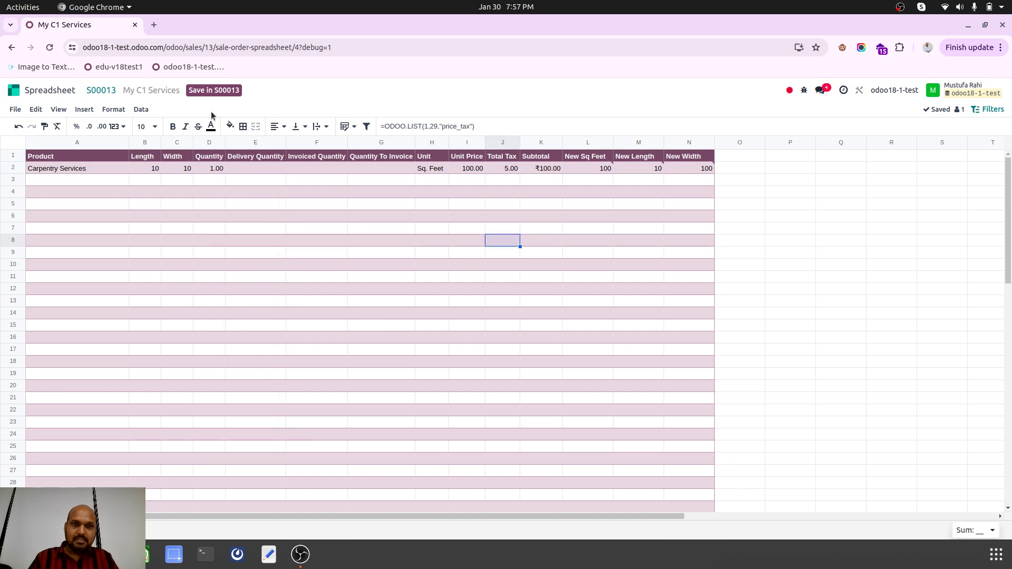
pyautogui.click(213, 91)
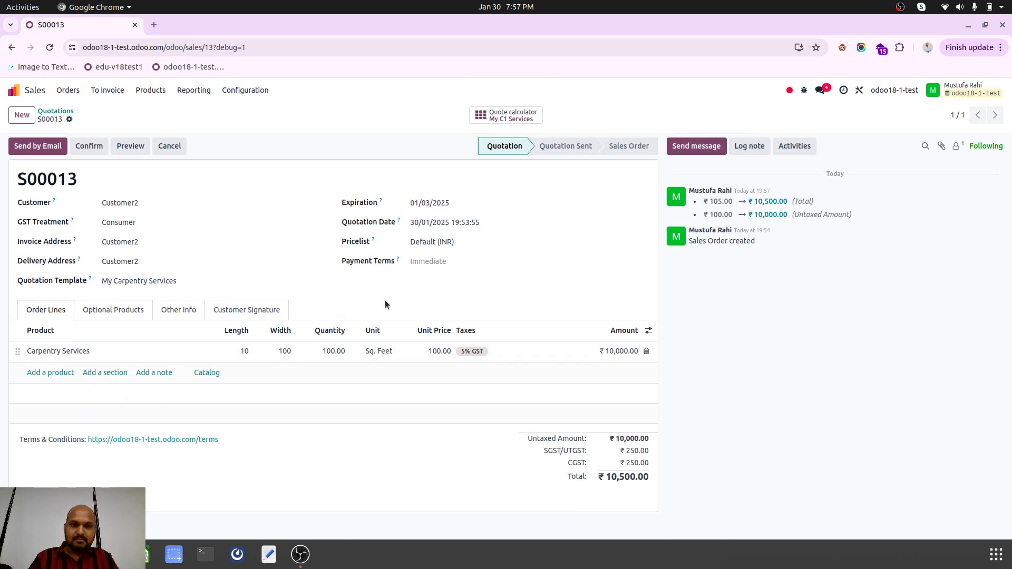
# Enter 20 in M2 and 10 in N2, check L2, and save into S00013
pyautogui.click(514, 116)
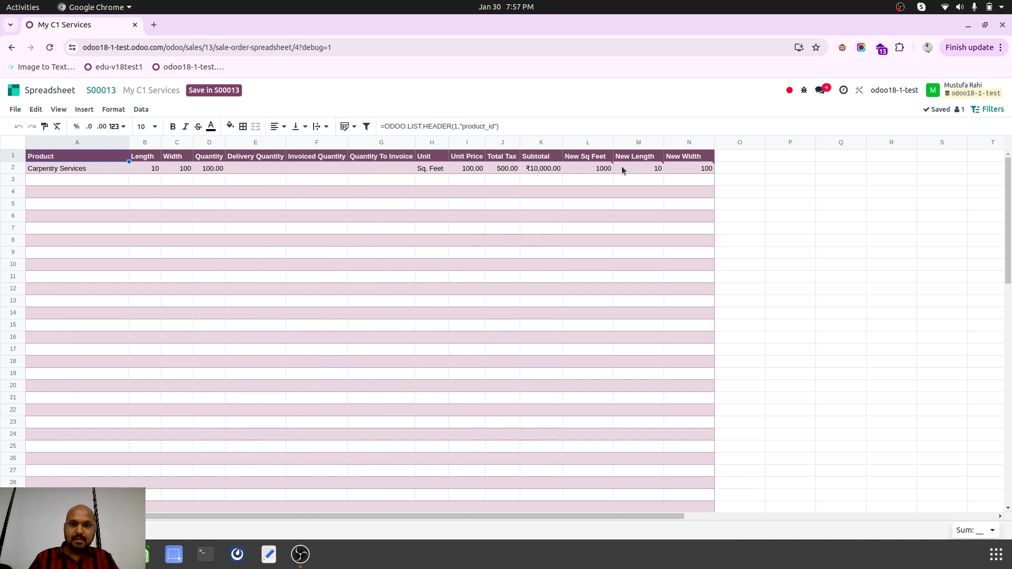
pyautogui.click(647, 167)
pyautogui.write('20')
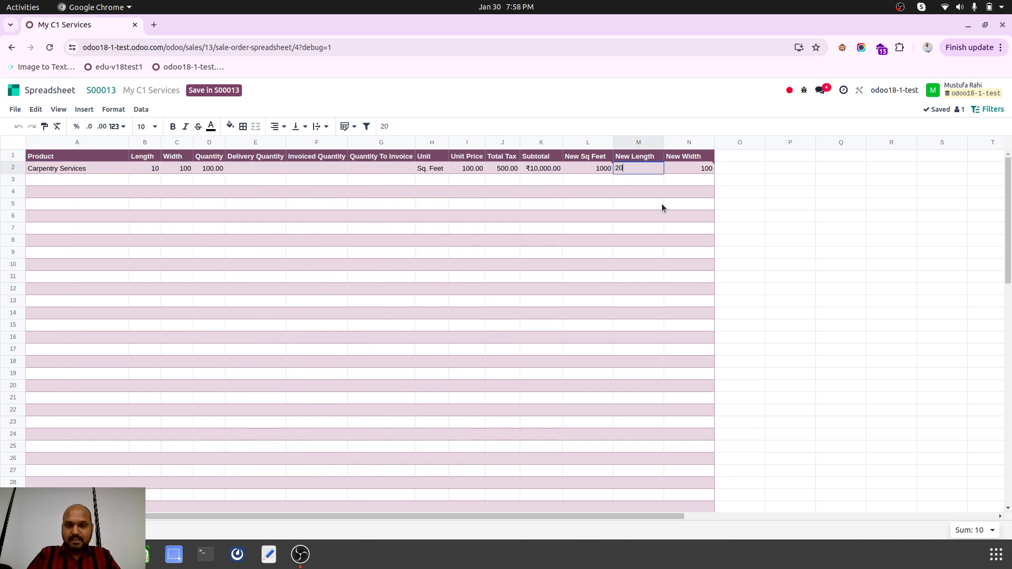
pyautogui.press('Tab')
pyautogui.write('10')
pyautogui.press('Tab')
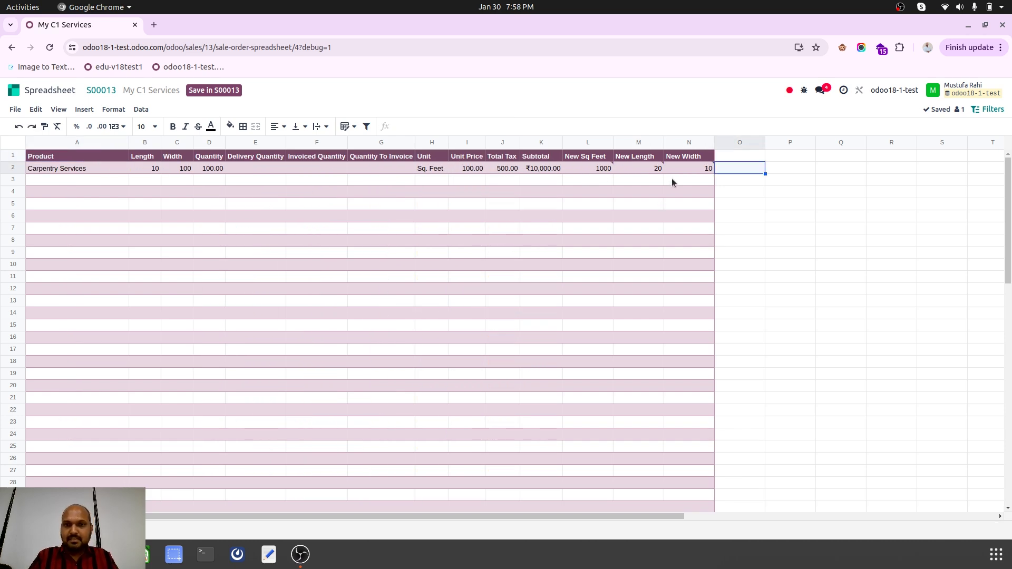
pyautogui.click(693, 172)
pyautogui.click(653, 167)
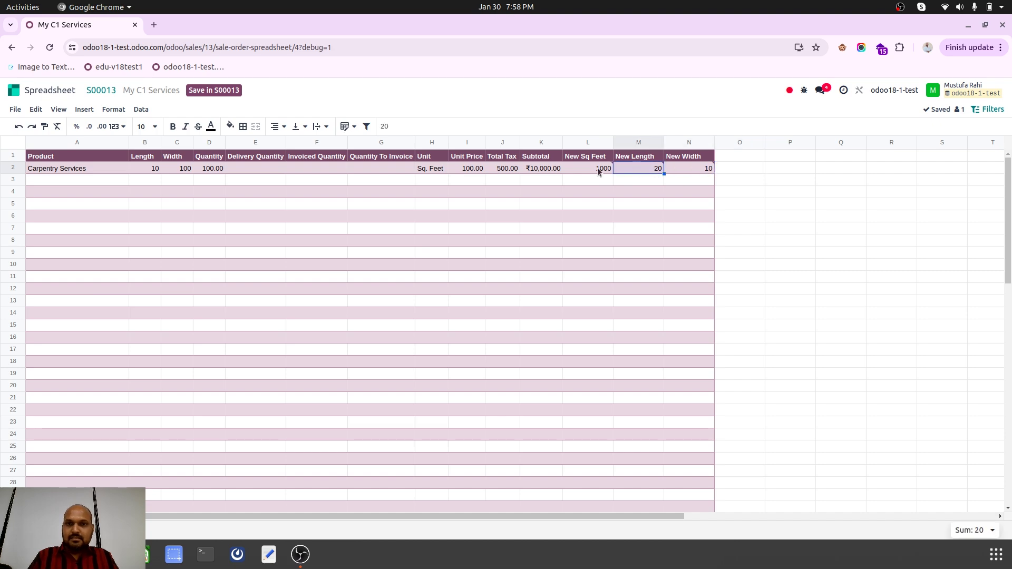
pyautogui.click(598, 171)
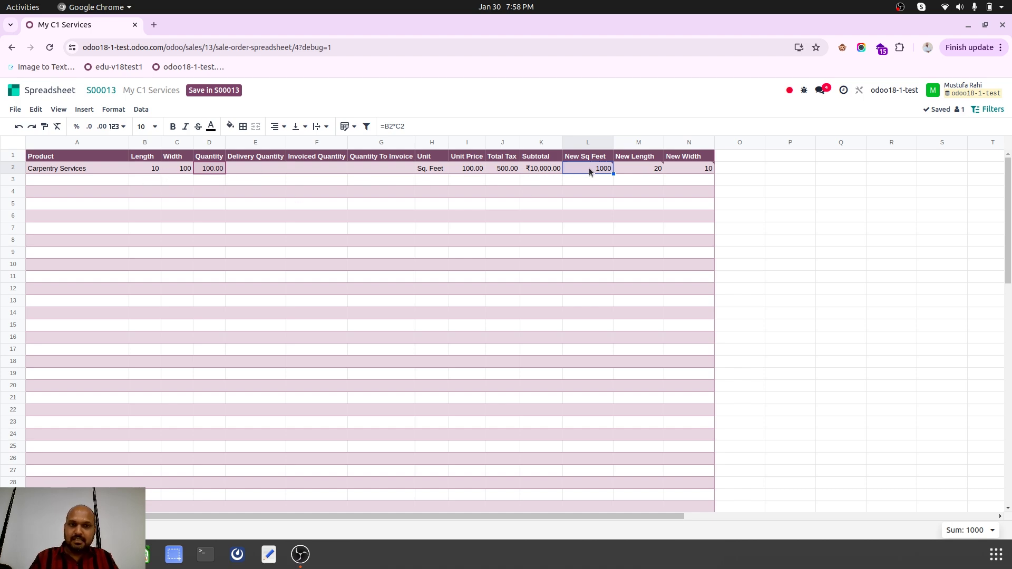
pyautogui.click(222, 91)
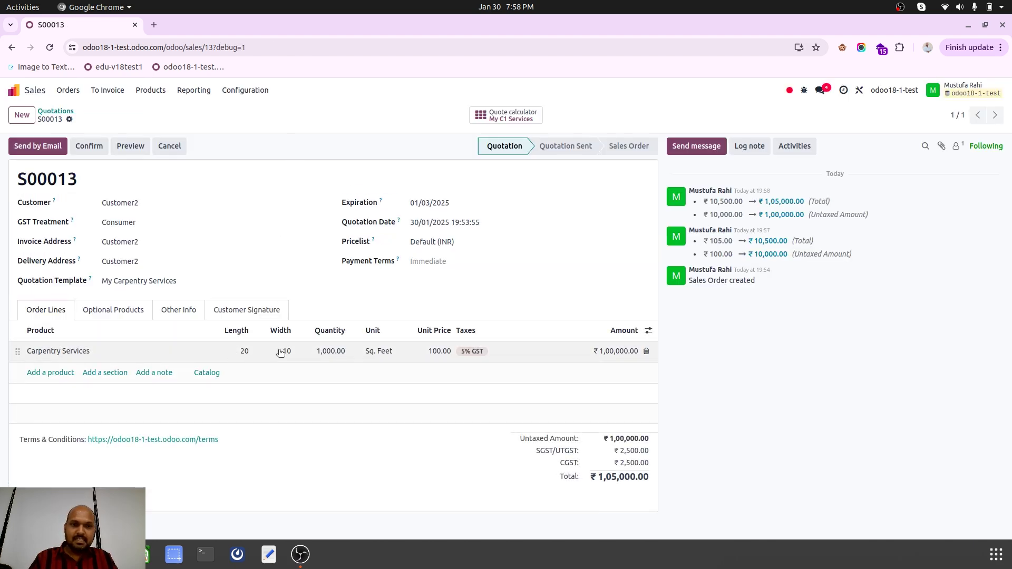
# Replace L2's formula =B2*C2 with =M2*N2 and save the calculator into S00013
pyautogui.click(498, 117)
pyautogui.click(222, 90)
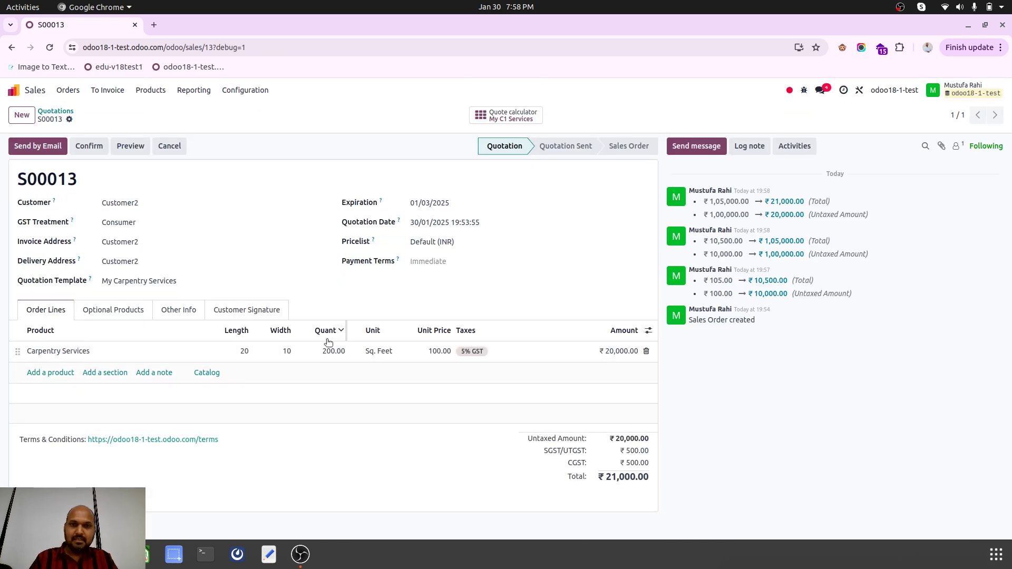
pyautogui.click(523, 119)
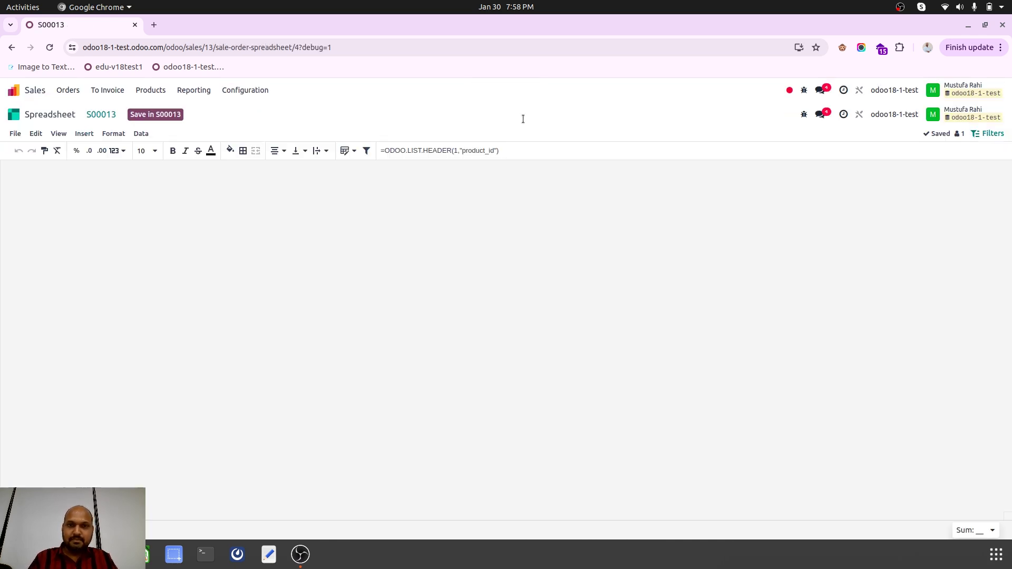
pyautogui.click(590, 168)
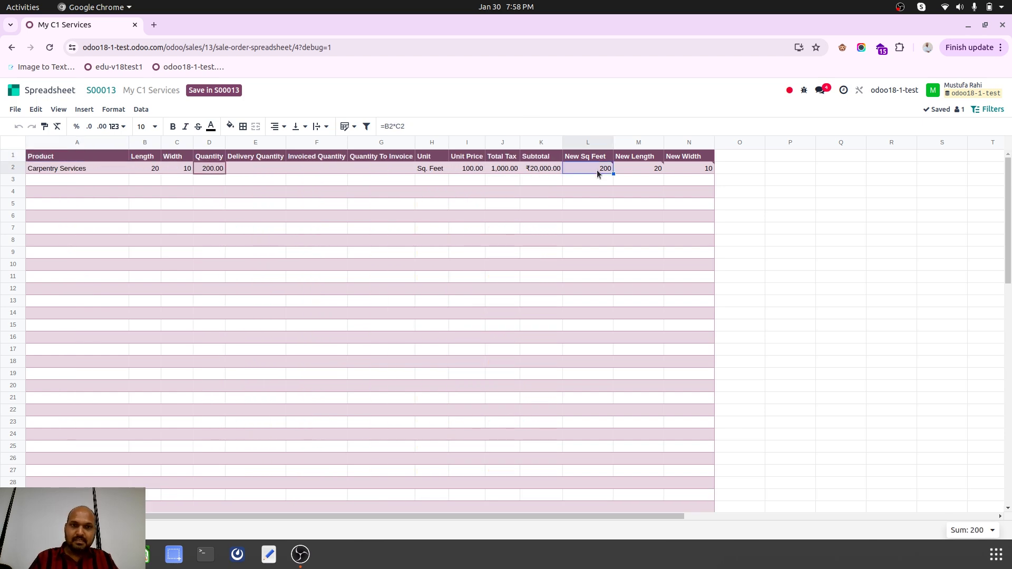
pyautogui.click(490, 128)
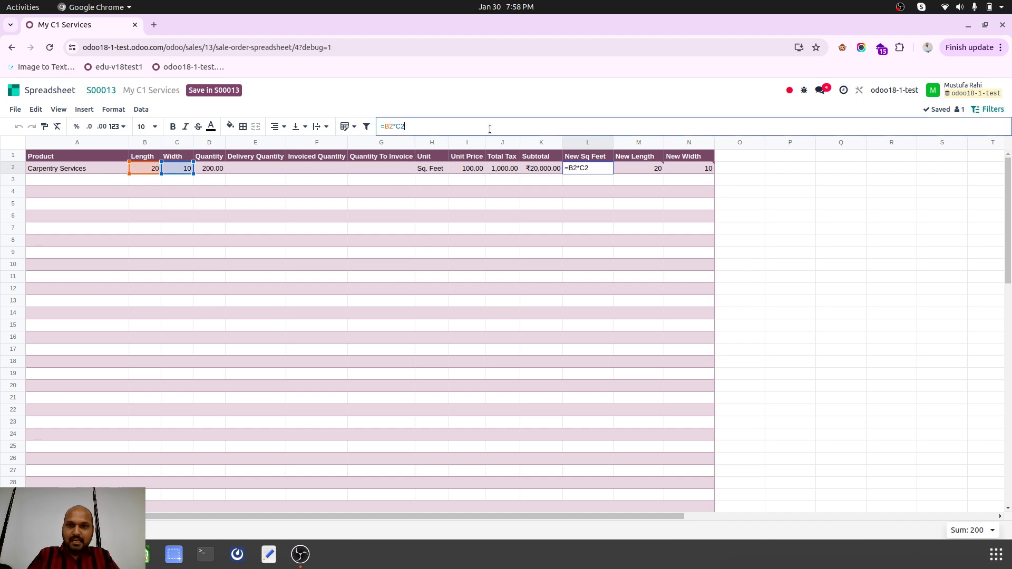
pyautogui.press('BackSpace')
pyautogui.press('BackSpace')
pyautogui.press('BackSpace')
pyautogui.press('BackSpace')
pyautogui.press('BackSpace')
pyautogui.write('M')
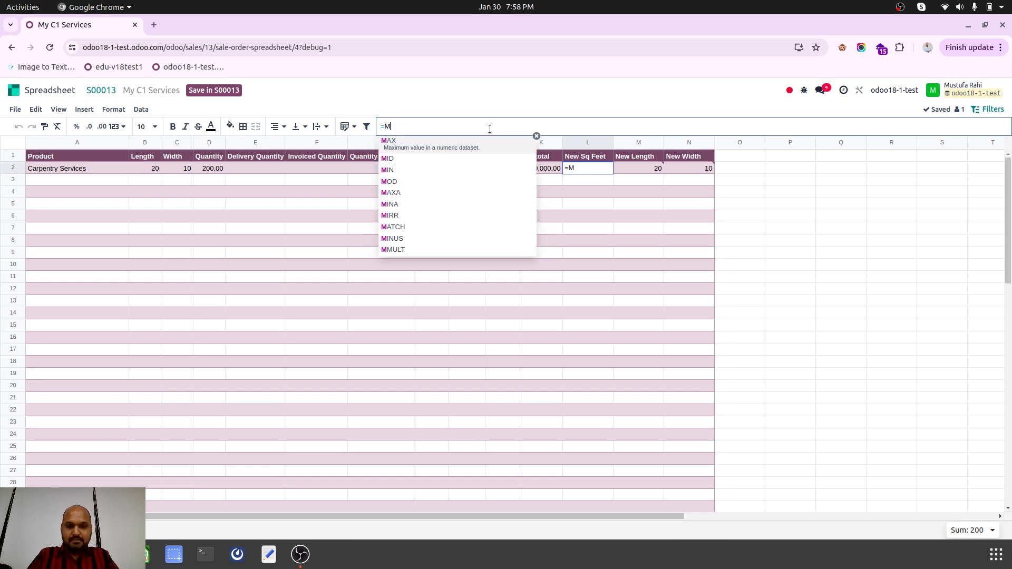
pyautogui.write('2*N2')
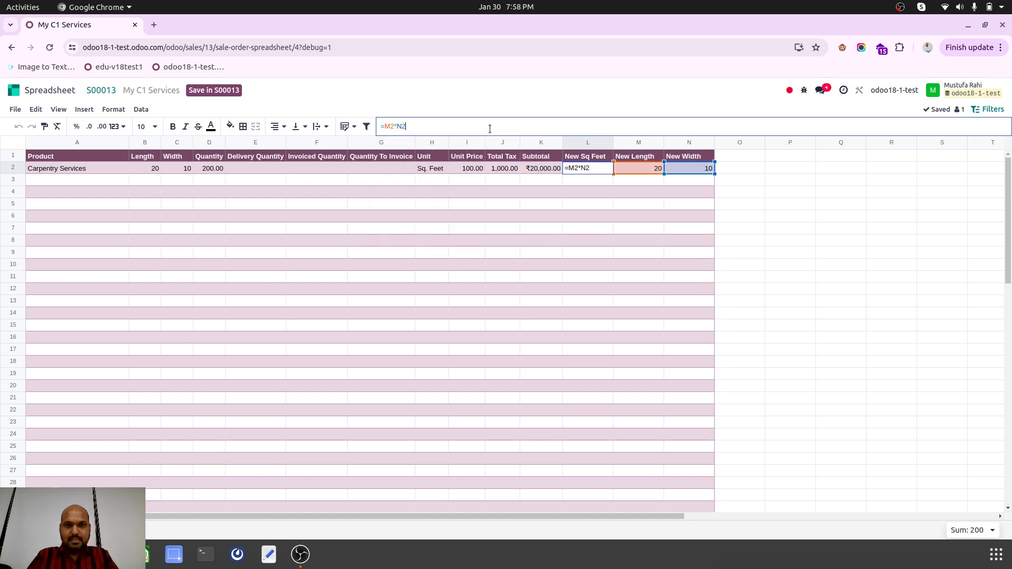
pyautogui.press('Return')
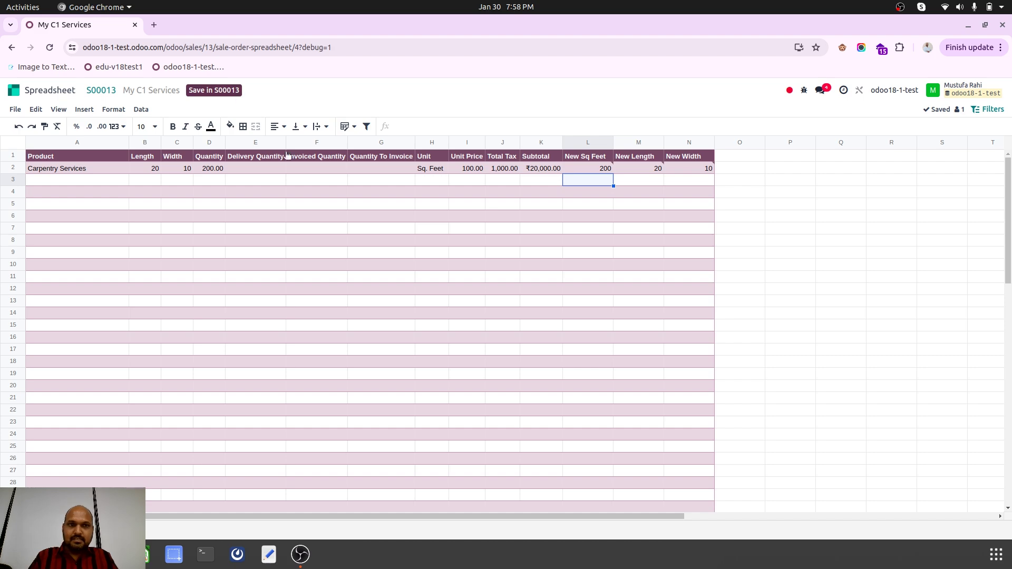
pyautogui.click(232, 91)
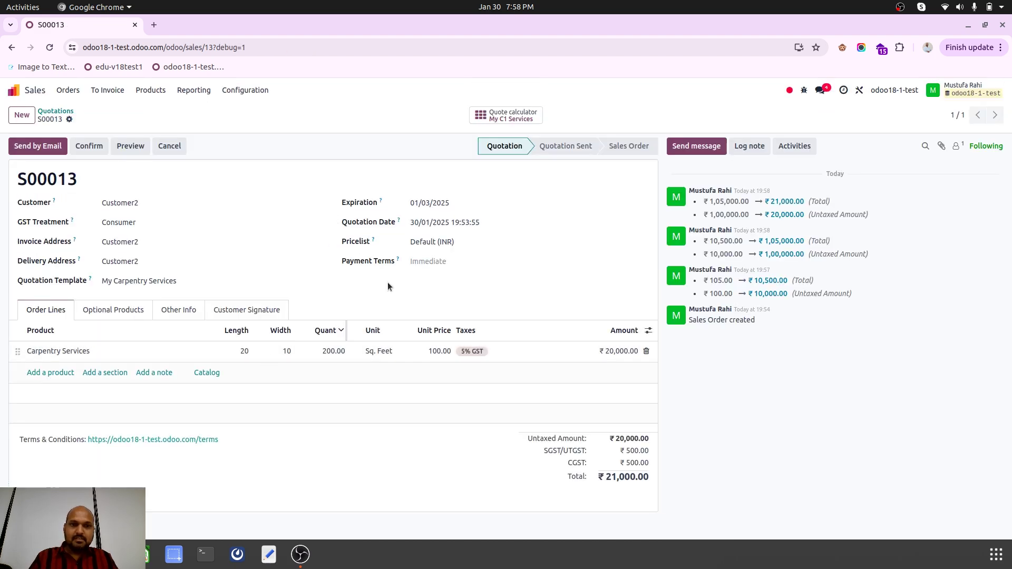
# Set New Length in M2 to 15 and save the sheet into S00013
pyautogui.click(519, 116)
pyautogui.click(640, 168)
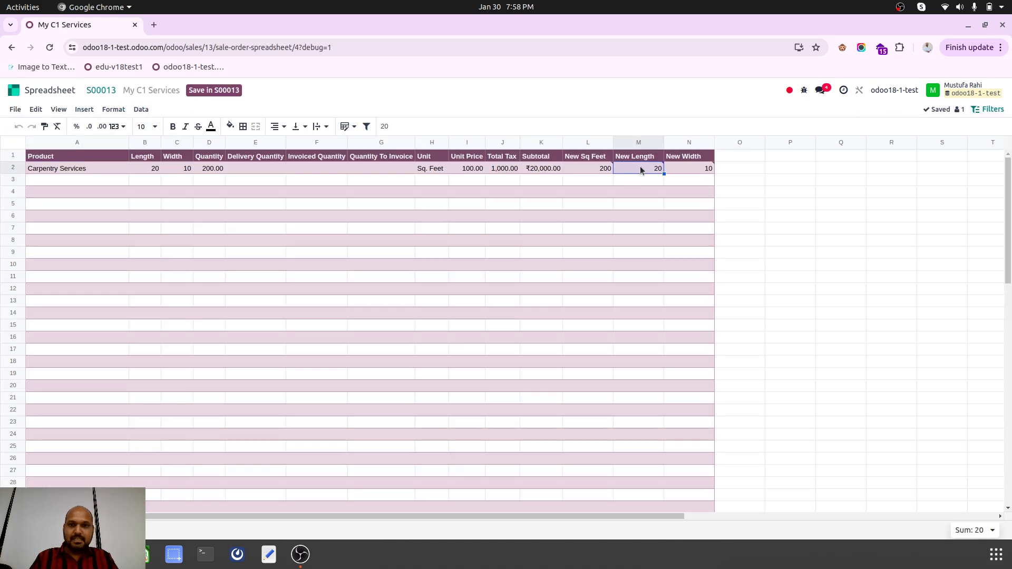
pyautogui.write('15')
pyautogui.click(654, 211)
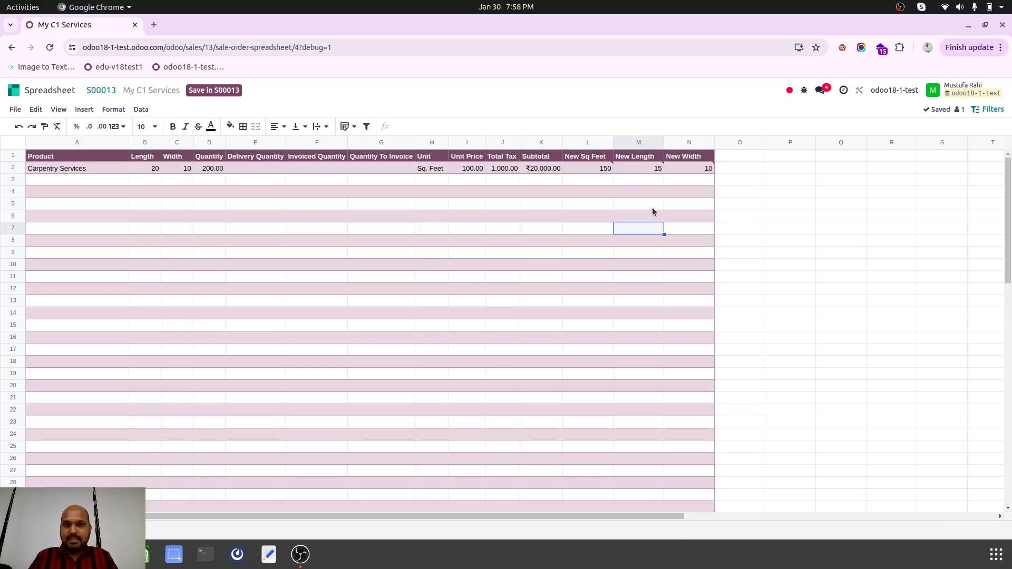
pyautogui.click(206, 95)
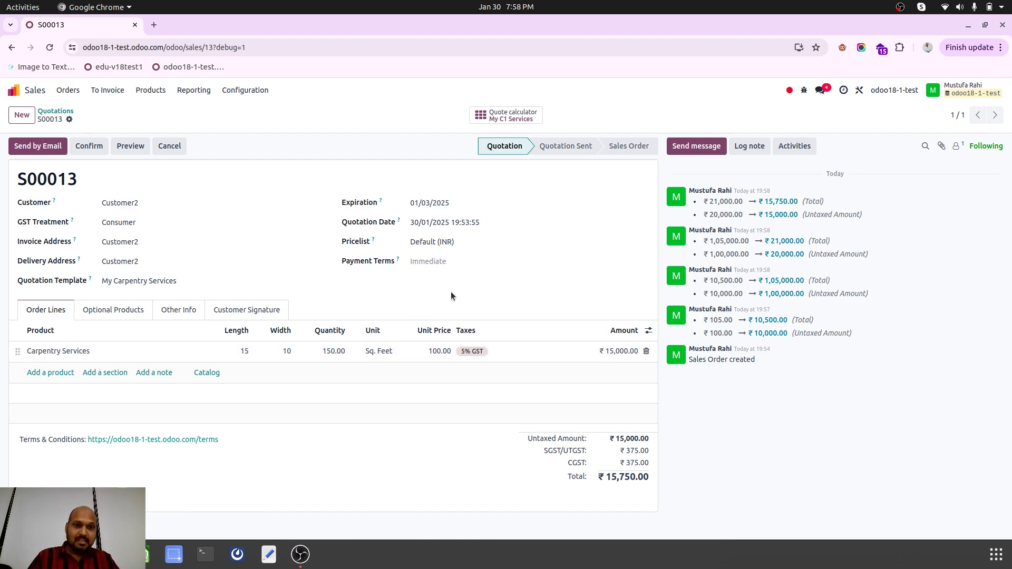
# Add a second Carpentry Services line with Length 100, Width 10, and save the quotation
pyautogui.click(57, 373)
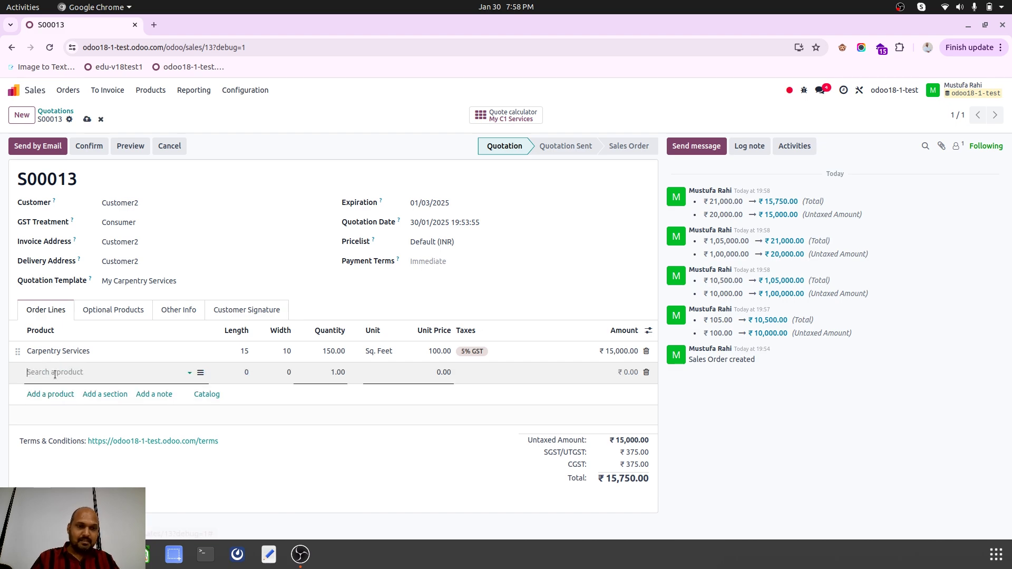
pyautogui.write('ca')
pyautogui.click(77, 390)
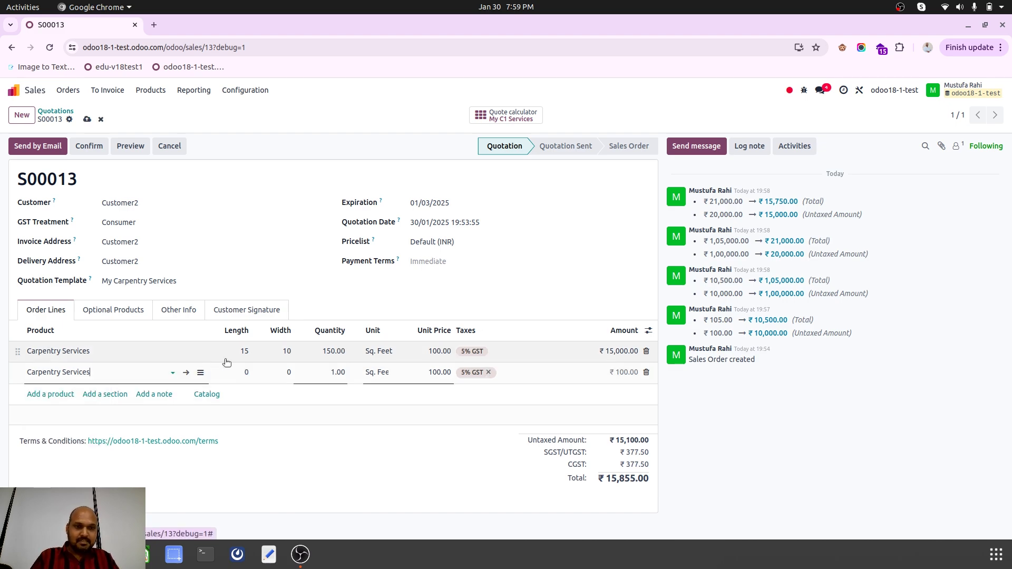
pyautogui.click(240, 373)
pyautogui.write('100')
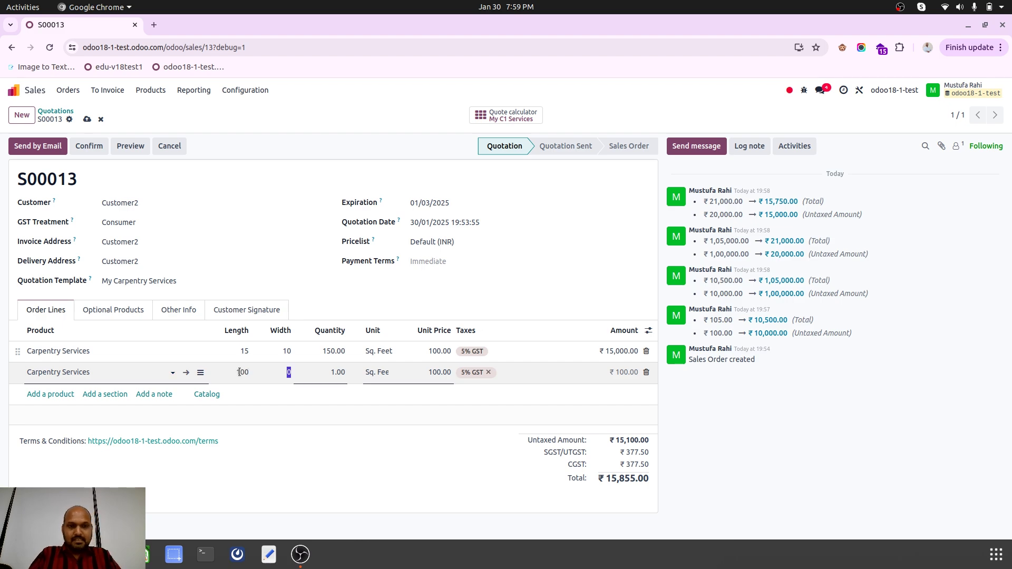
pyautogui.press('Tab')
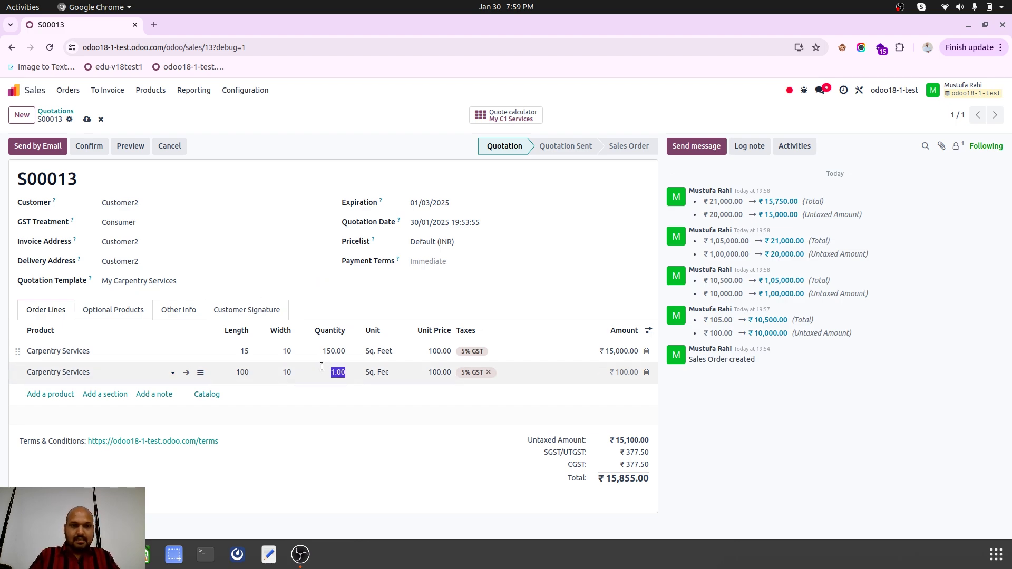
pyautogui.click(87, 119)
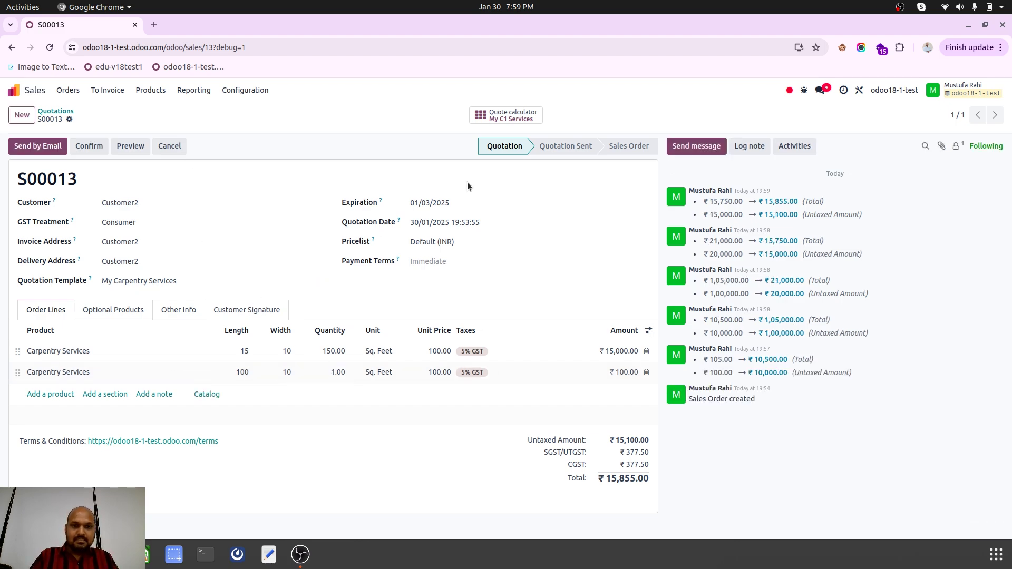
pyautogui.click(496, 120)
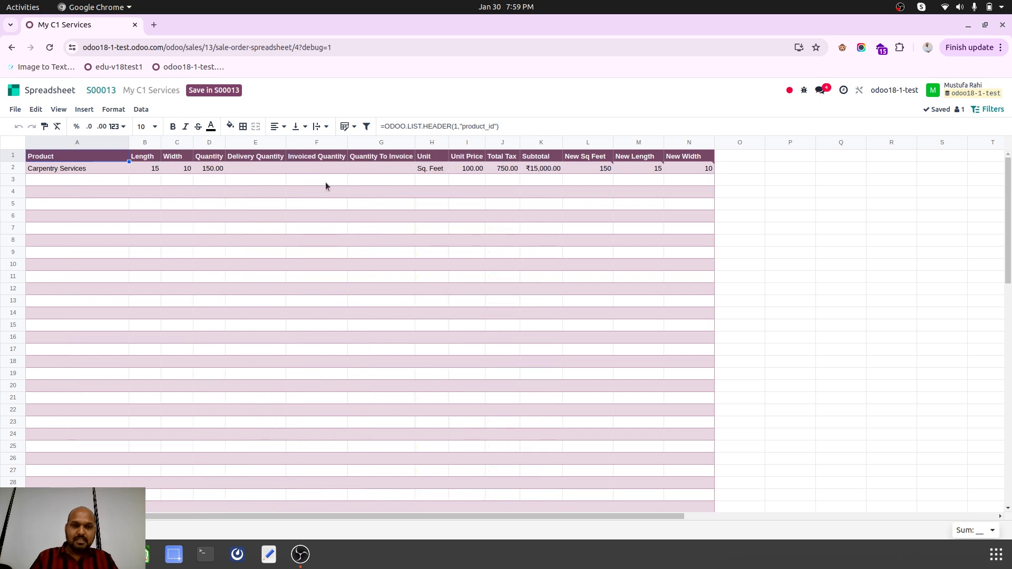
# Fill A2 and the B2:N2 formulas down into row 3 of the calculator
pyautogui.click(84, 167)
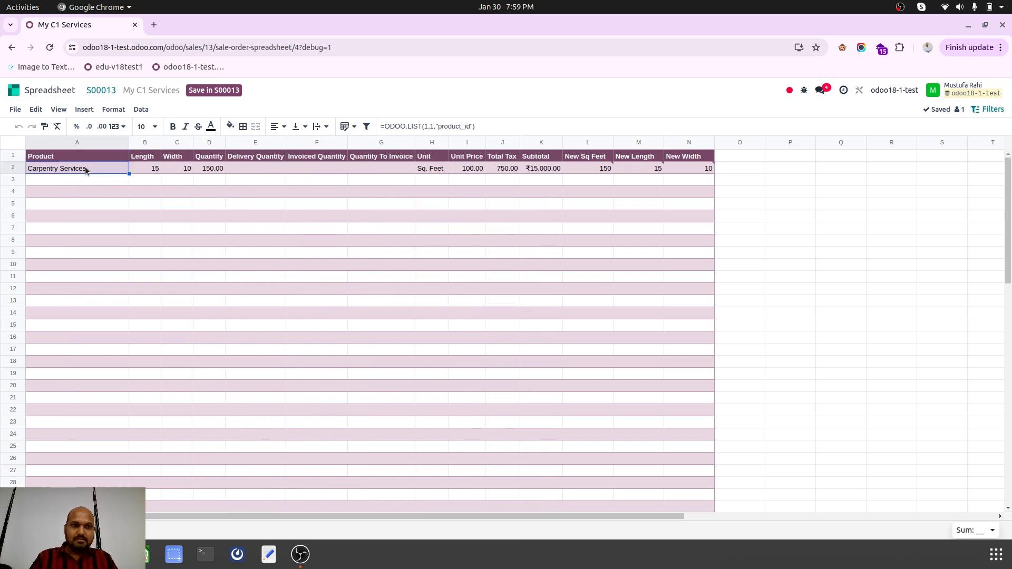
pyautogui.moveTo(129, 178); pyautogui.dragTo(130, 182)
pyautogui.click(159, 169)
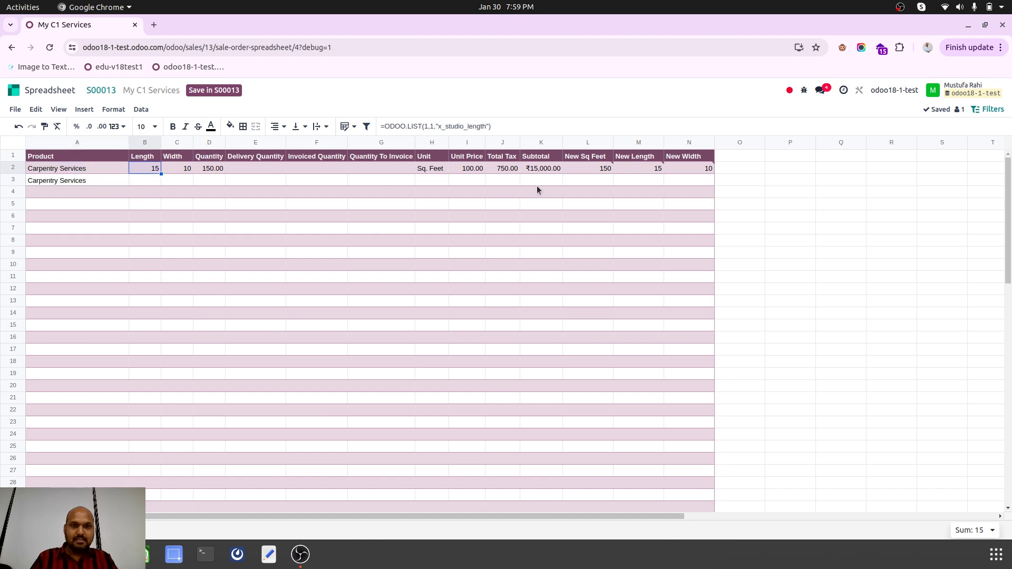
pyautogui.hotkey('shift', 'Right')
pyautogui.hotkey('shift', 'Right')
pyautogui.hotkey('shift', 'Right')
pyautogui.hotkey('shift', 'Right')
pyautogui.hotkey('shift', 'Right')
pyautogui.hotkey('shift', 'Right')
pyautogui.hotkey('shift', 'Right')
pyautogui.hotkey('shift', 'Right')
pyautogui.hotkey('shift', 'Right')
pyautogui.hotkey('shift', 'Right')
pyautogui.hotkey('shift', 'Right')
pyautogui.hotkey('shift', 'Right')
pyautogui.hotkey('shift', 'Right')
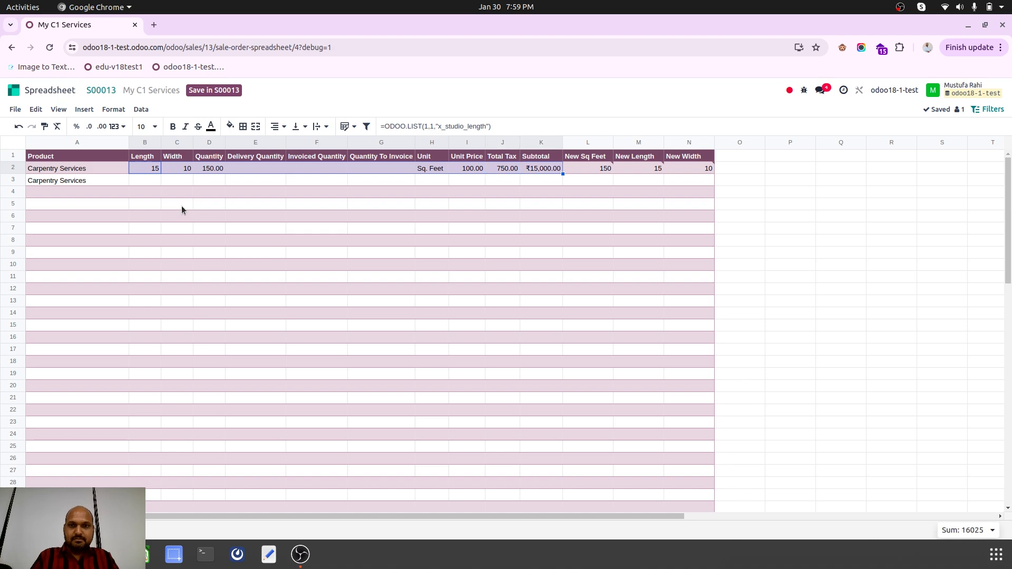
pyautogui.hotkey('shift', 'Left')
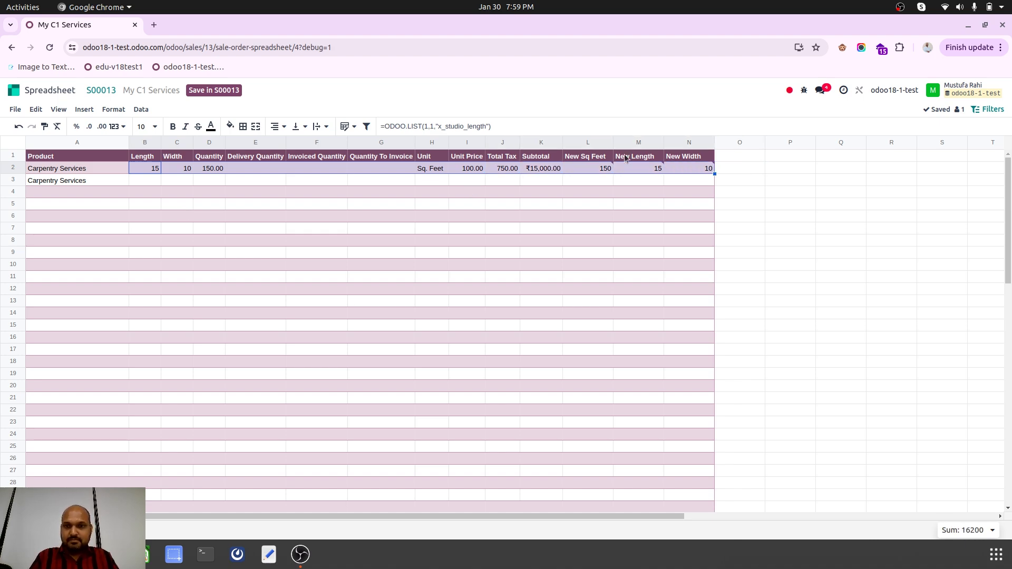
pyautogui.moveTo(712, 174); pyautogui.dragTo(716, 187)
pyautogui.click(440, 206)
pyautogui.click(422, 181)
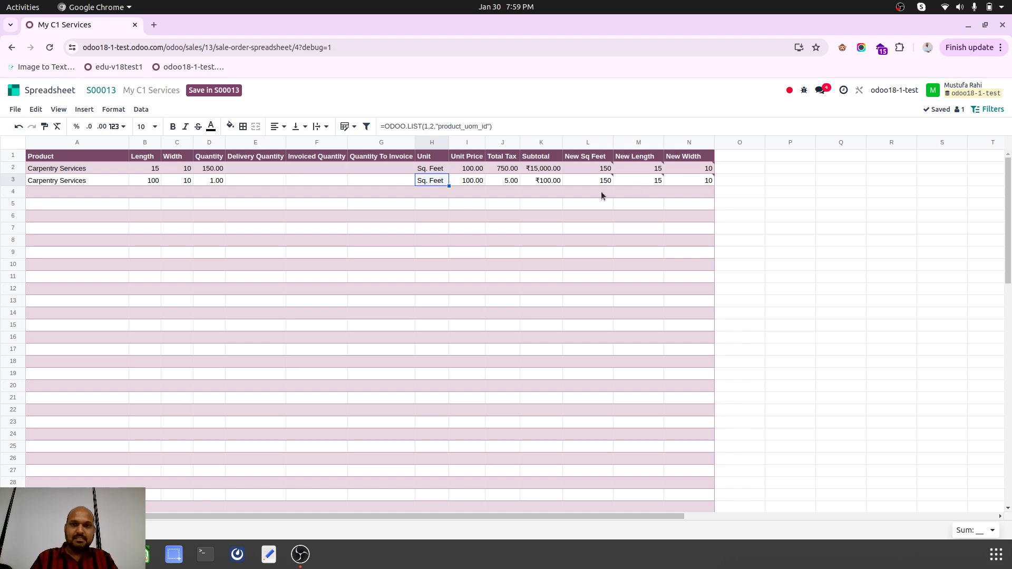
# Set M3 to 10 and N3 to 2, then save the sheet into S00013
pyautogui.click(647, 184)
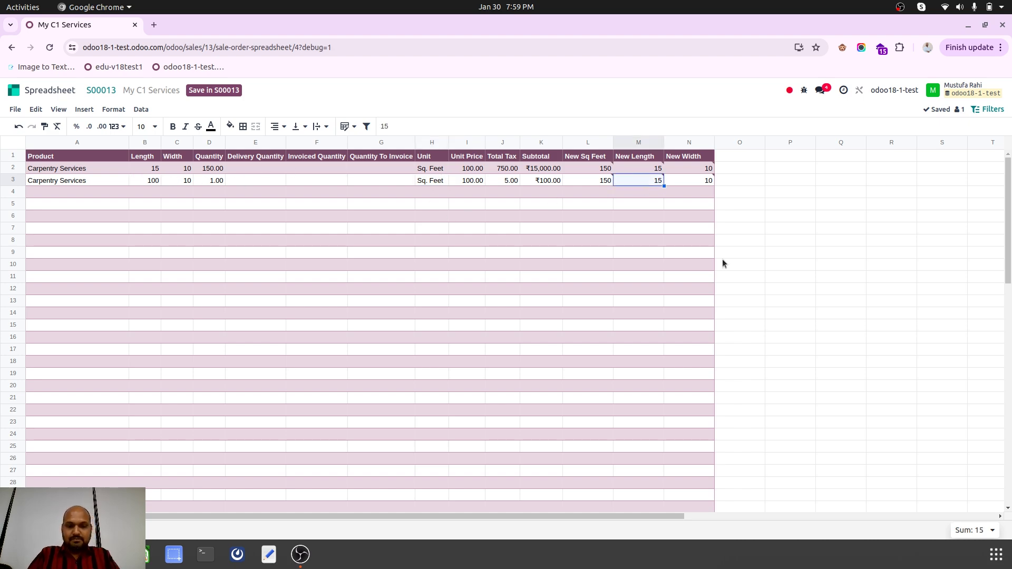
pyautogui.write('10')
pyautogui.press('Tab')
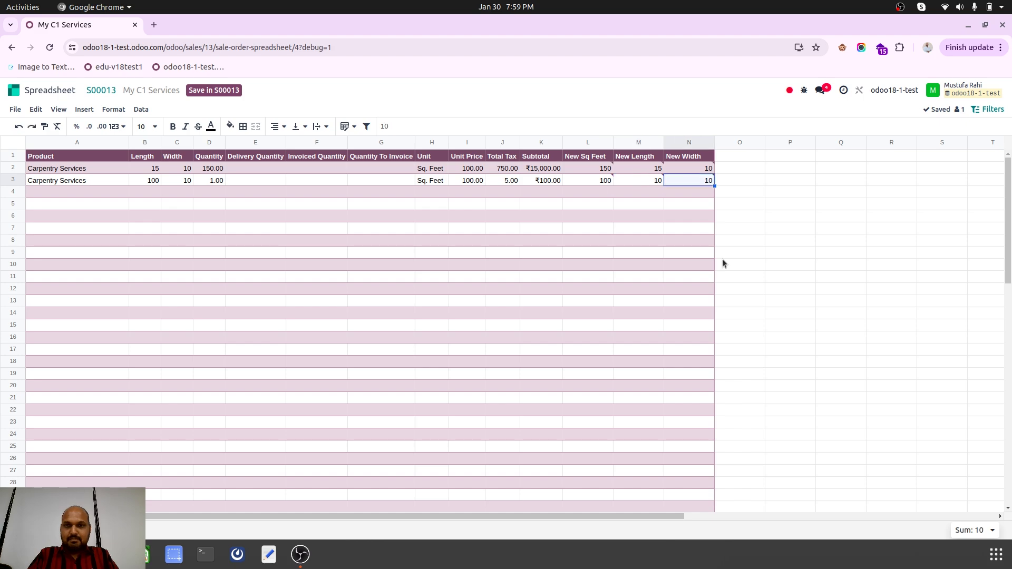
pyautogui.write('2')
pyautogui.press('Tab')
pyautogui.click(214, 90)
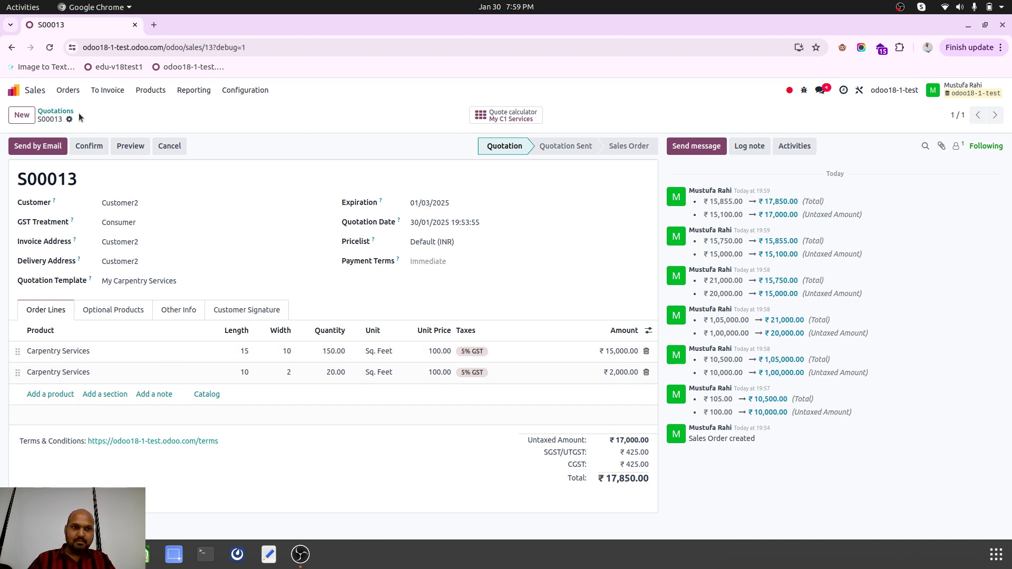
# Reopen S00013, print it as a PDF Quote, and review Quotation - S00013.pdf
pyautogui.click(57, 111)
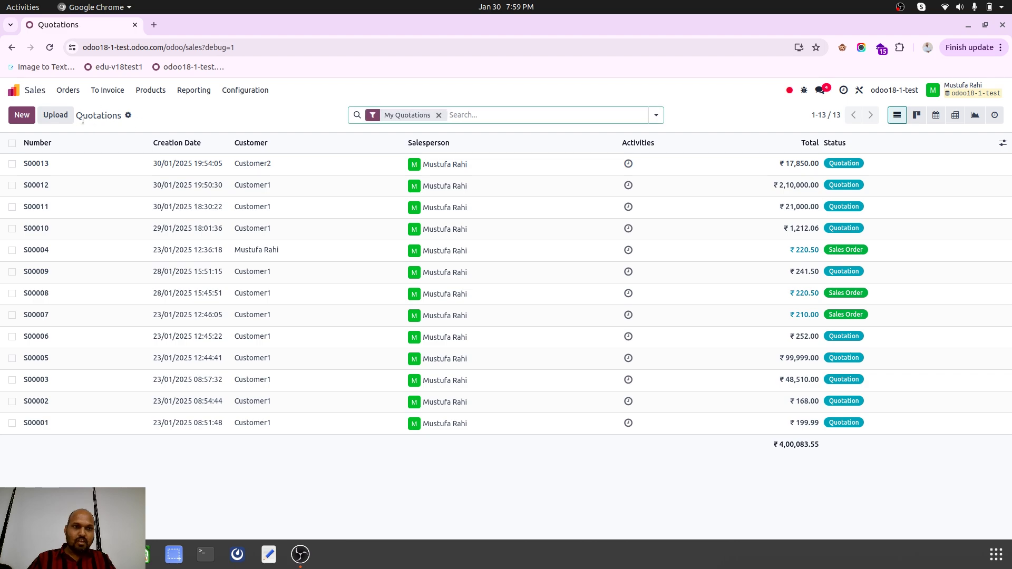
pyautogui.click(82, 163)
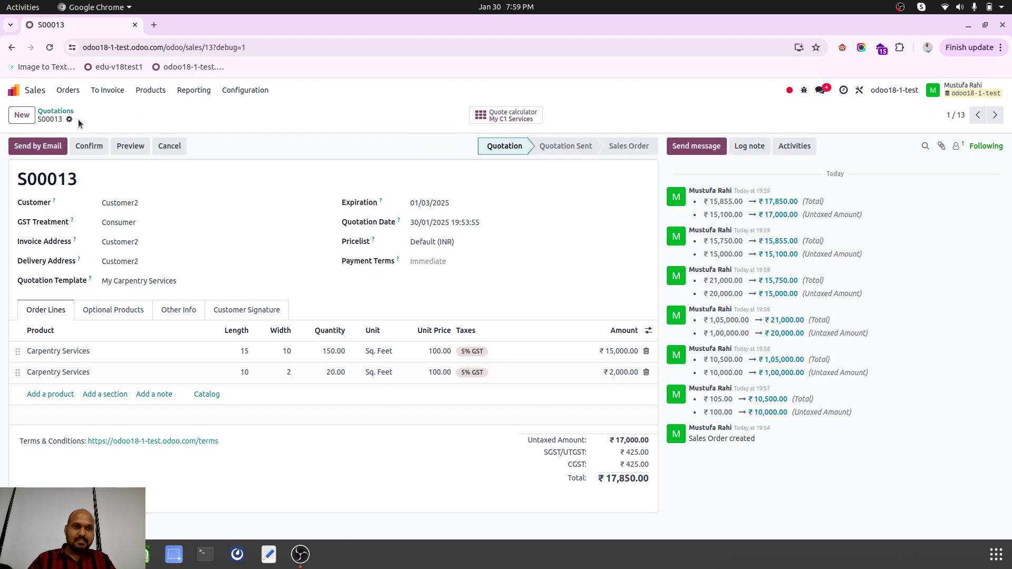
pyautogui.click(69, 119)
pyautogui.click(100, 137)
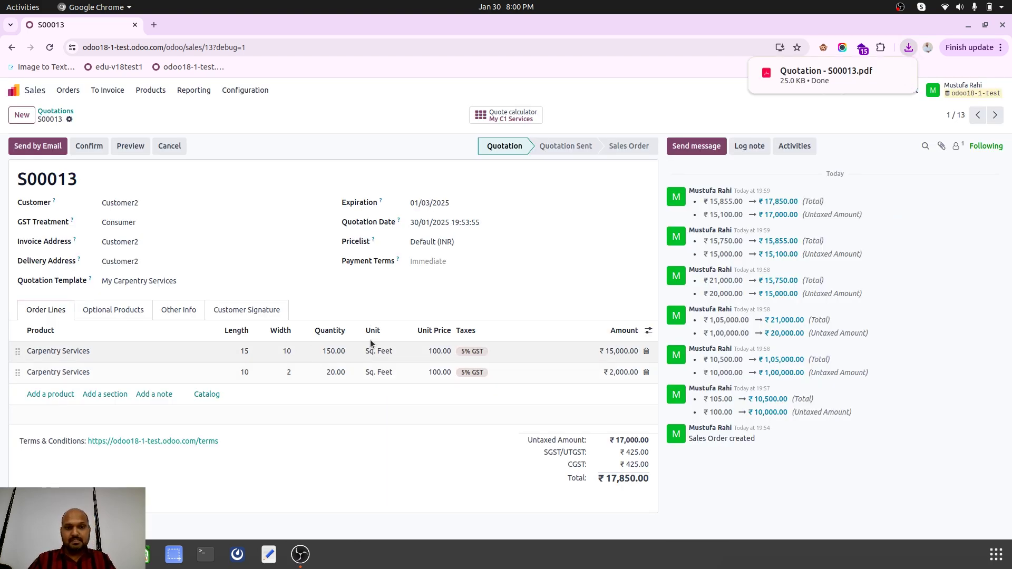
pyautogui.click(760, 89)
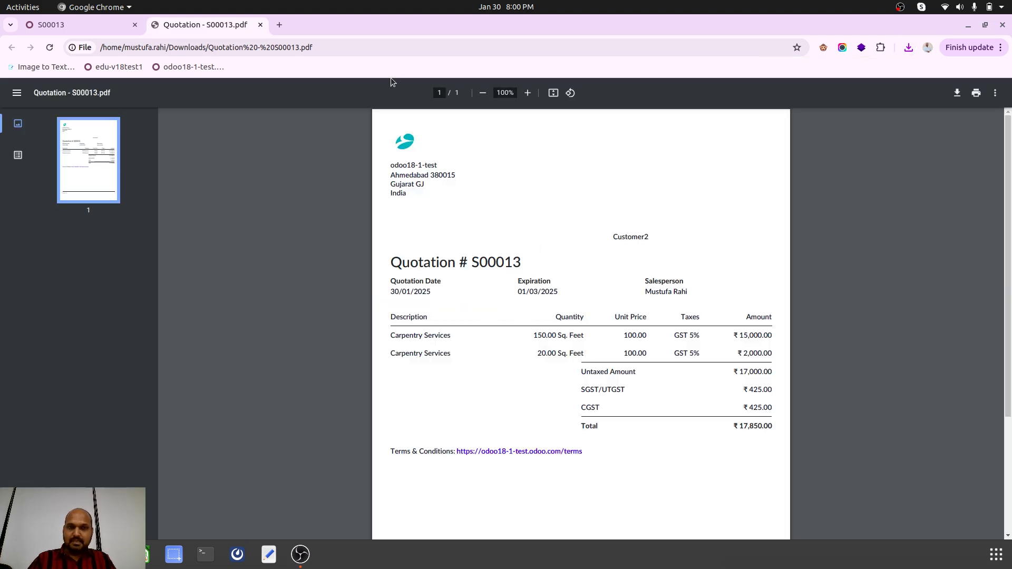
pyautogui.click(261, 25)
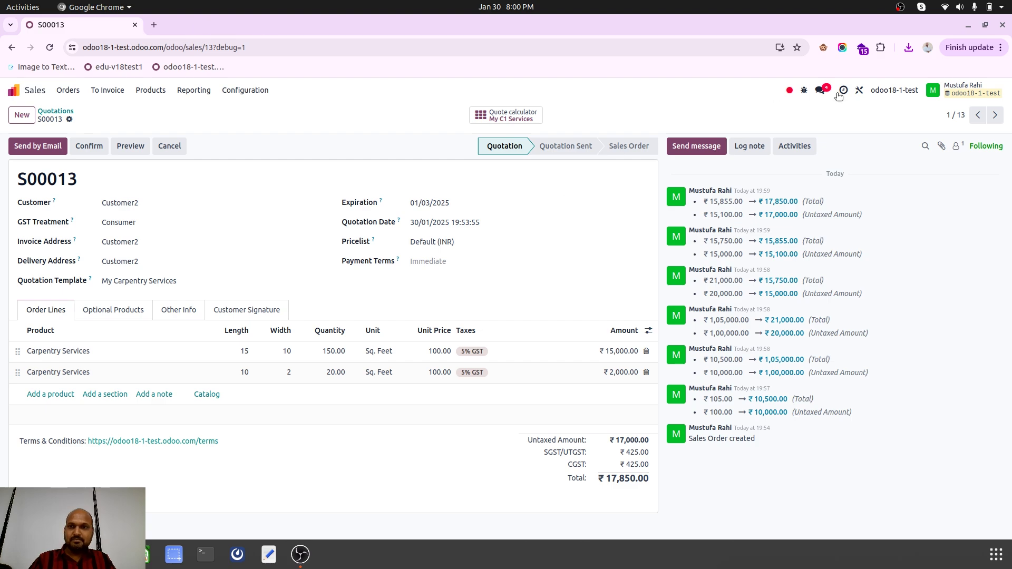
pyautogui.click(859, 90)
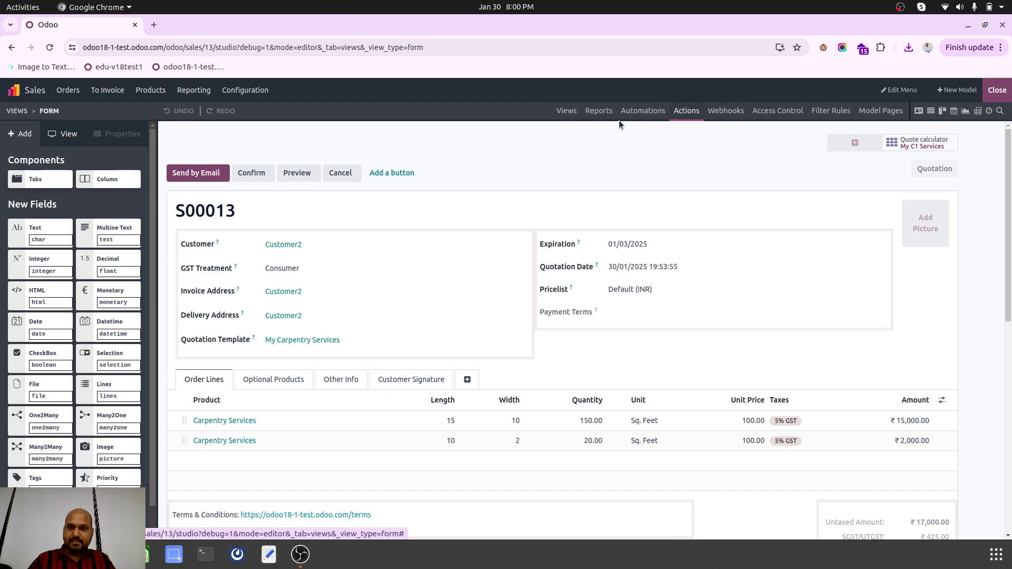
pyautogui.click(599, 111)
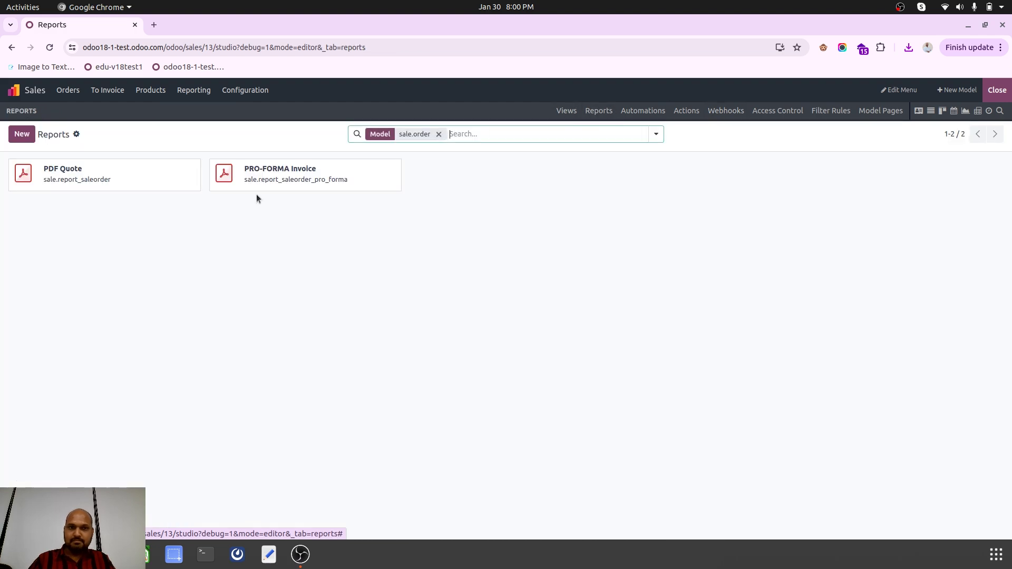
pyautogui.click(160, 174)
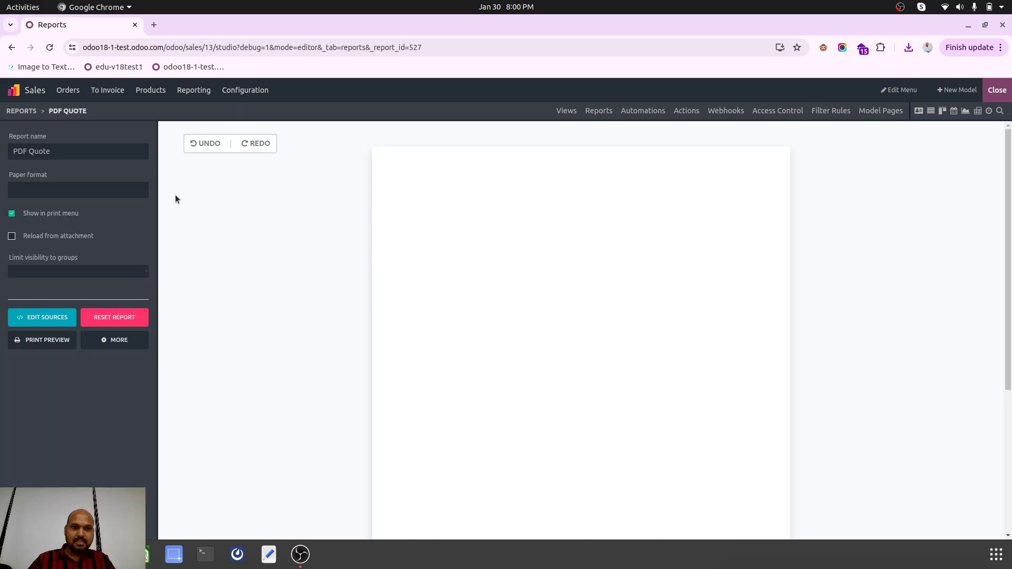
pyautogui.scroll(-3, 525, 459)
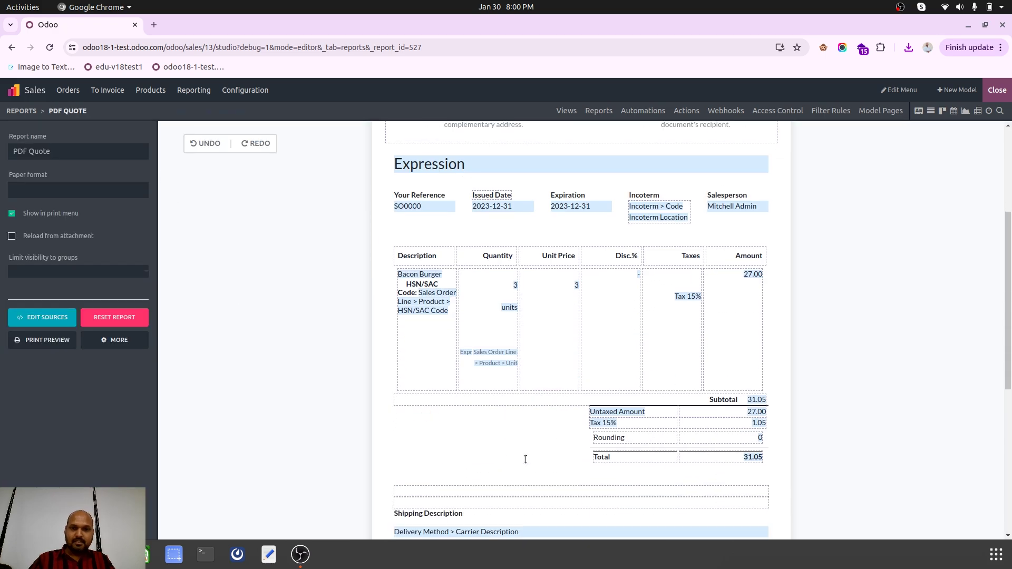
pyautogui.click(471, 258)
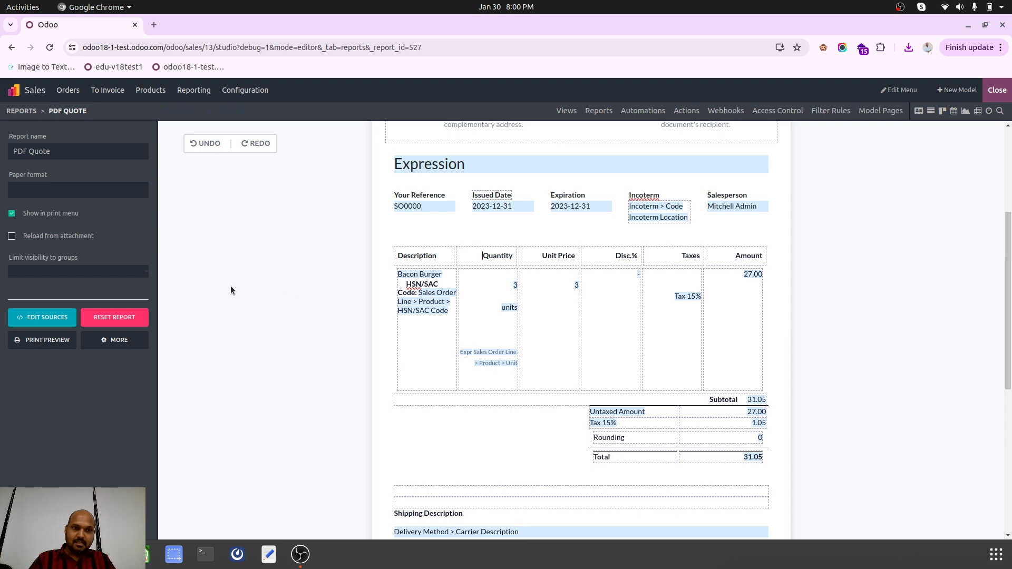
pyautogui.click(487, 242)
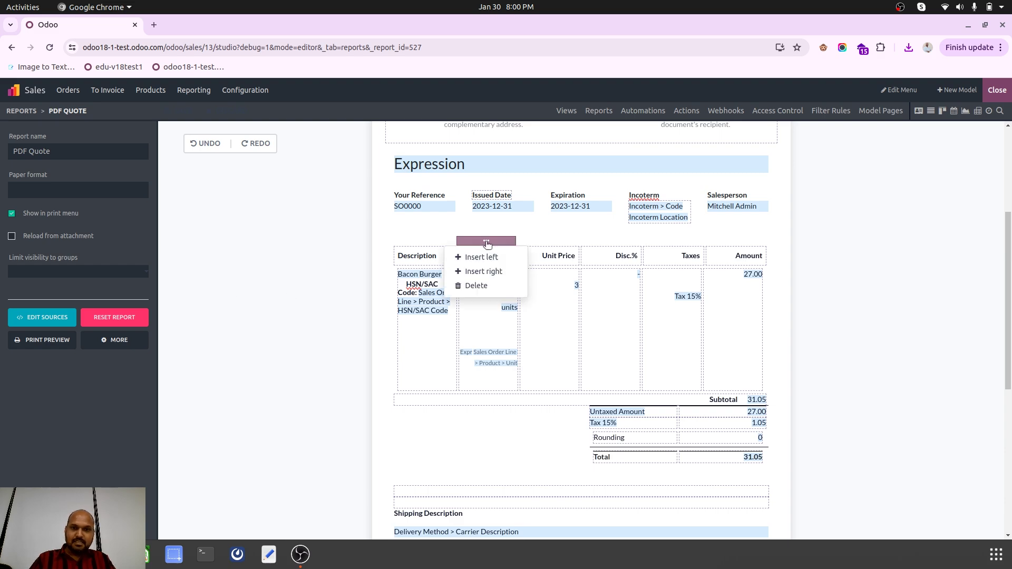
pyautogui.click(484, 256)
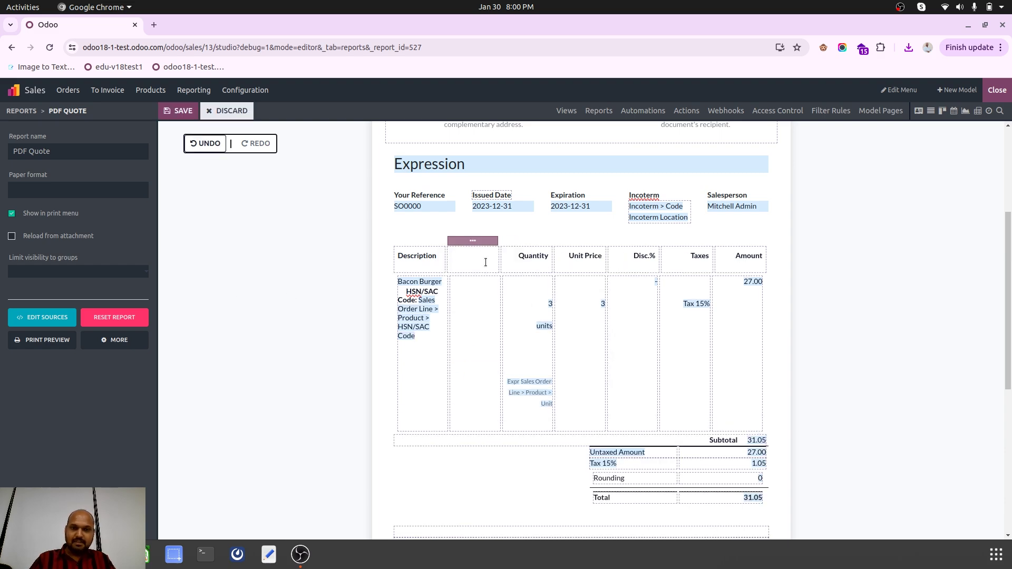
pyautogui.write('/')
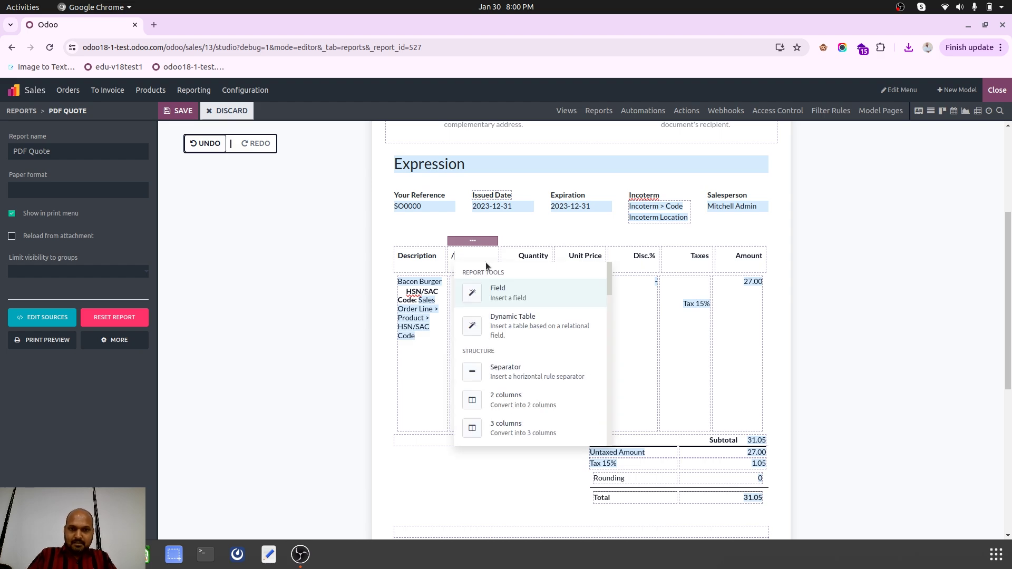
pyautogui.press('Return')
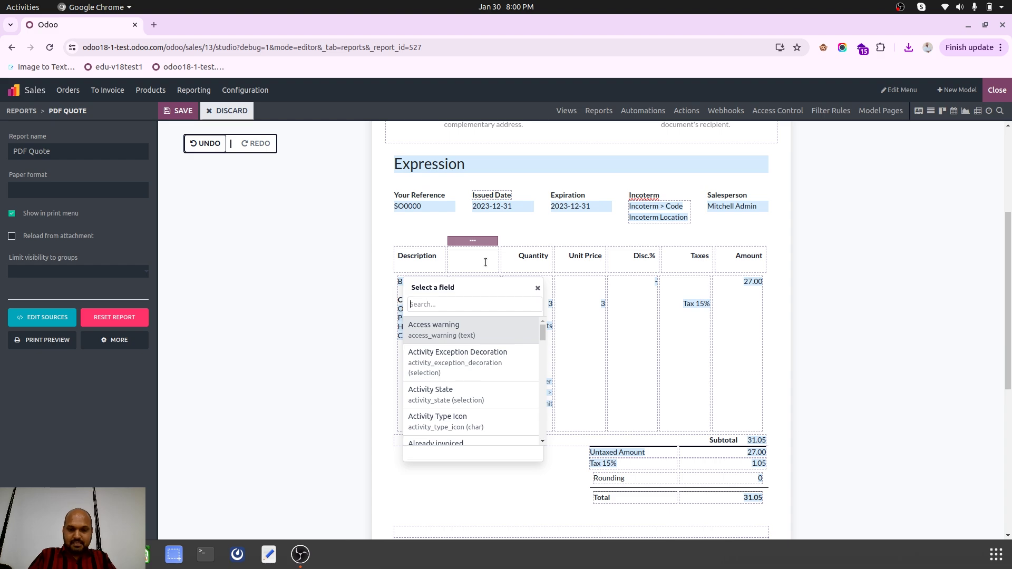
pyautogui.write('le')
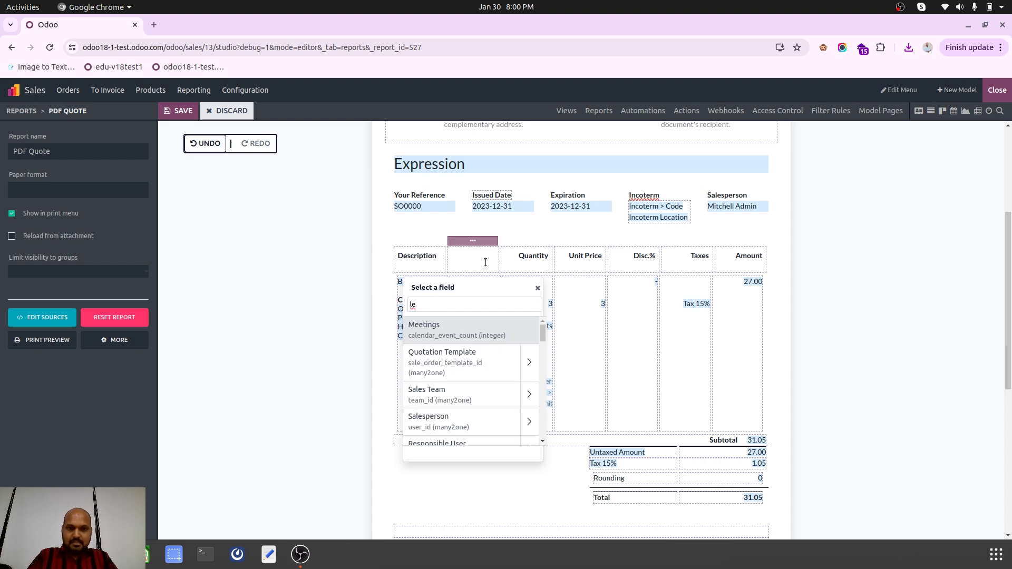
pyautogui.write('n')
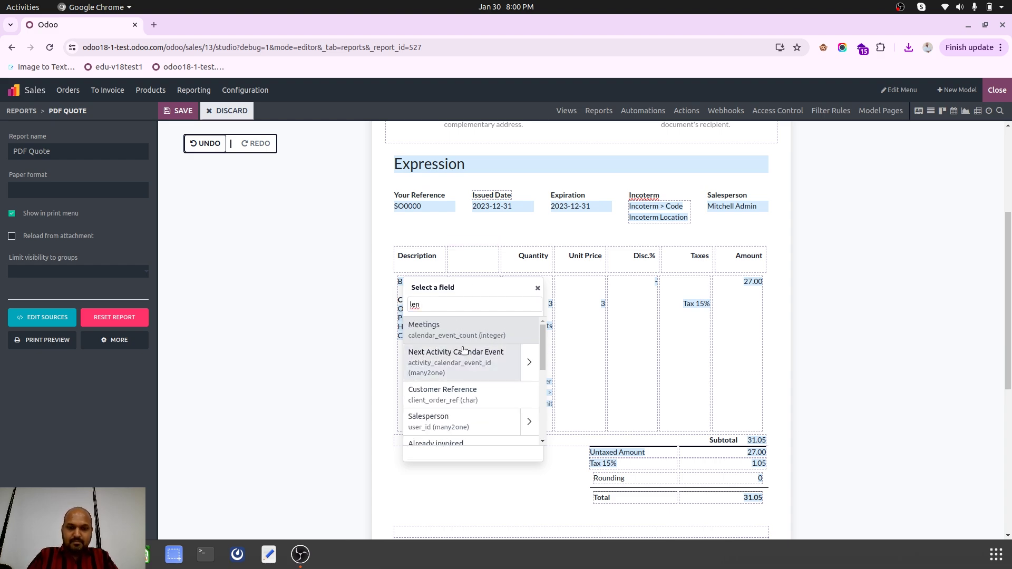
pyautogui.write('gg')
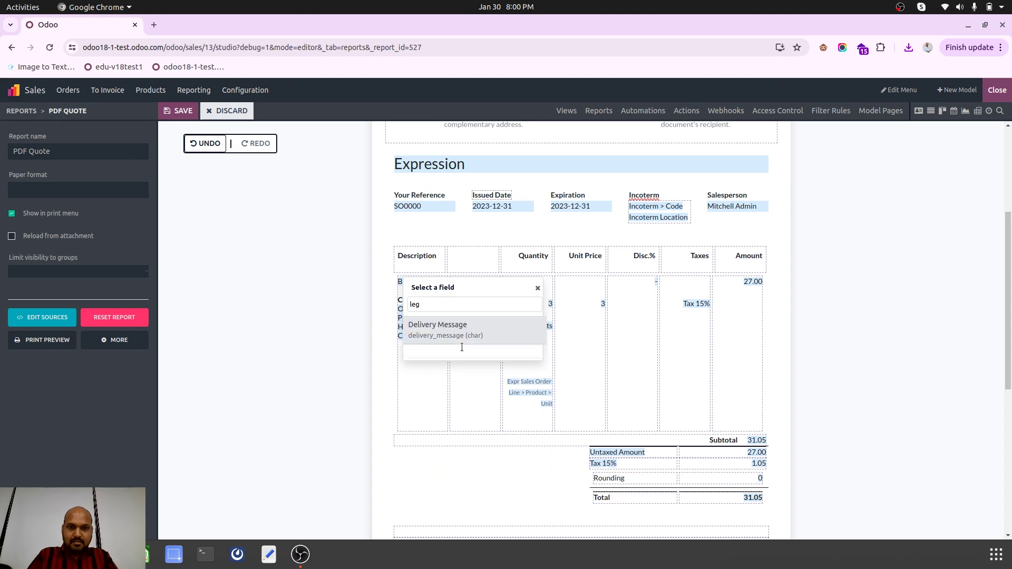
pyautogui.press('BackSpace')
pyautogui.press('BackSpace')
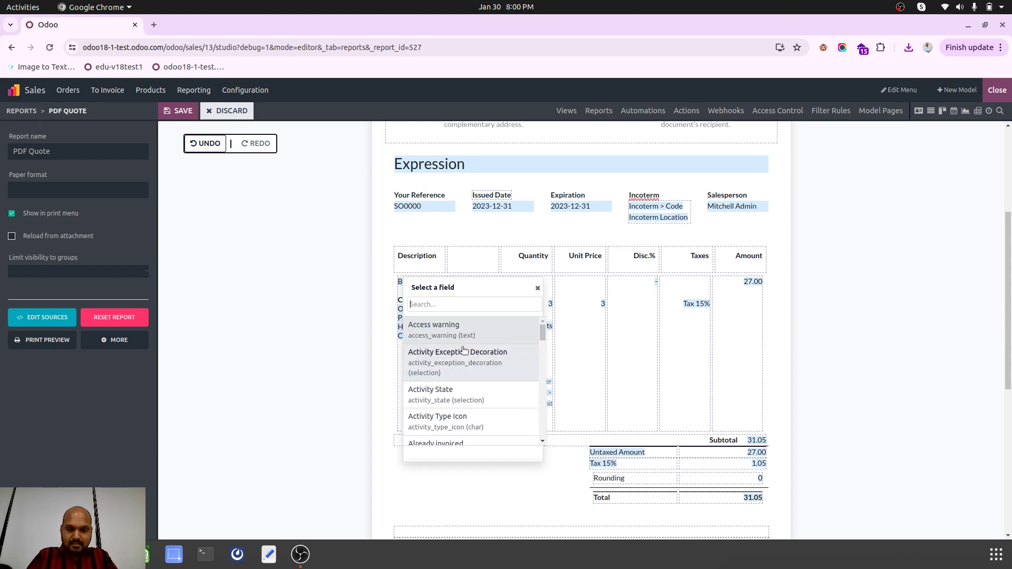
pyautogui.write('x_s')
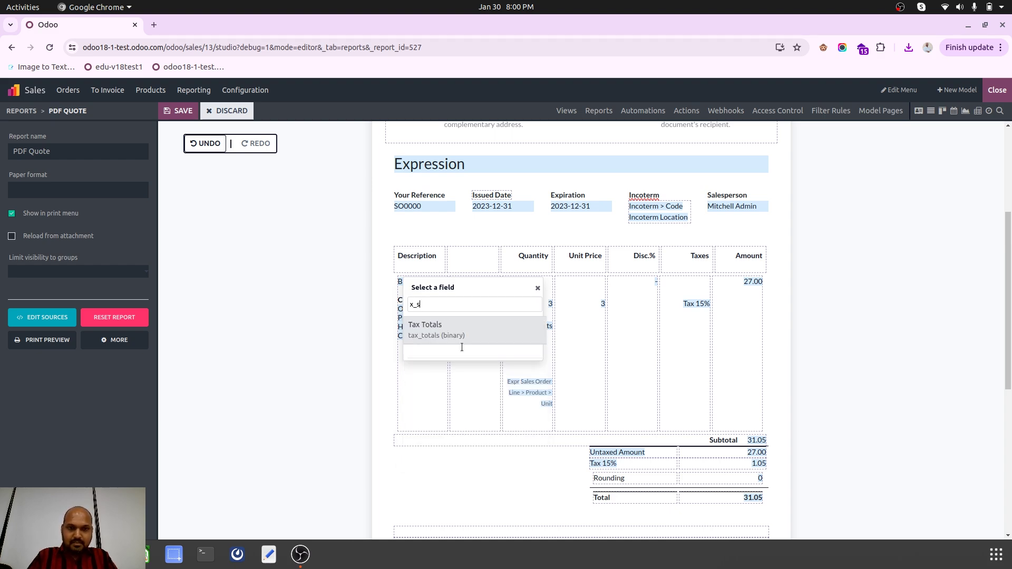
pyautogui.press('BackSpace')
pyautogui.press('BackSpace')
pyautogui.press('BackSpace')
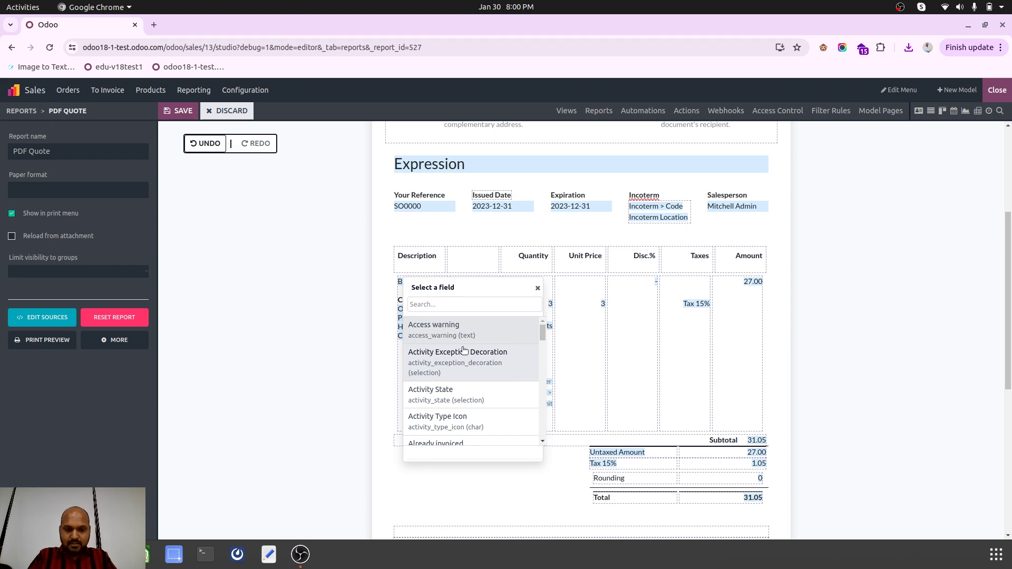
pyautogui.write('sale')
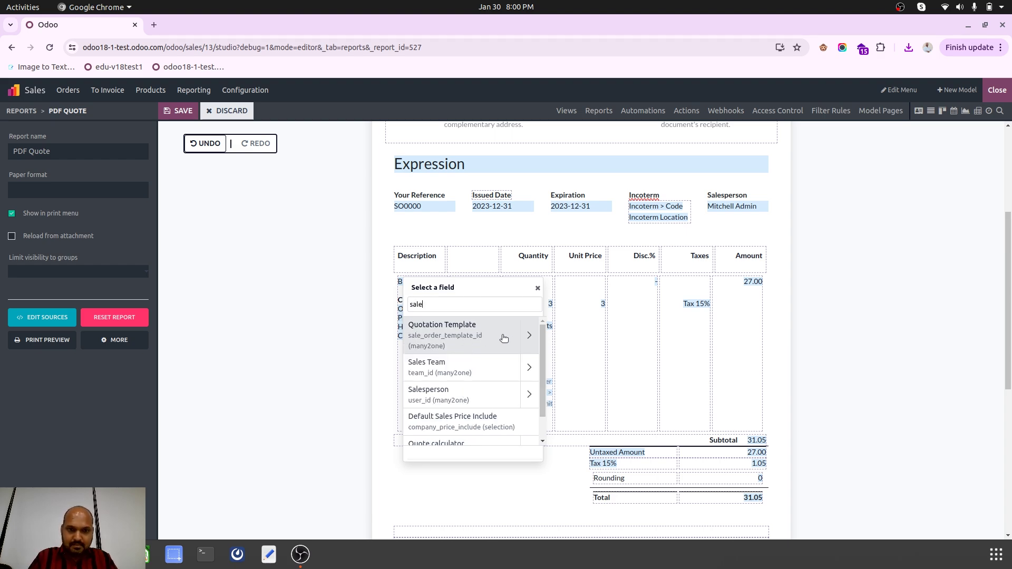
pyautogui.scroll(-1, 514, 380)
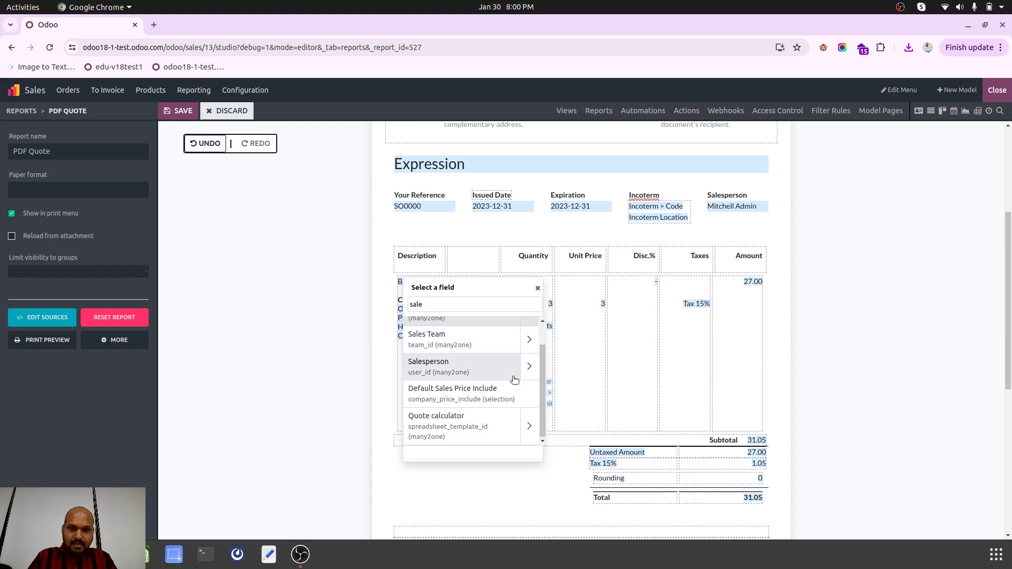
pyautogui.press('BackSpace')
pyautogui.press('BackSpace')
pyautogui.press('BackSpace')
pyautogui.press('BackSpace')
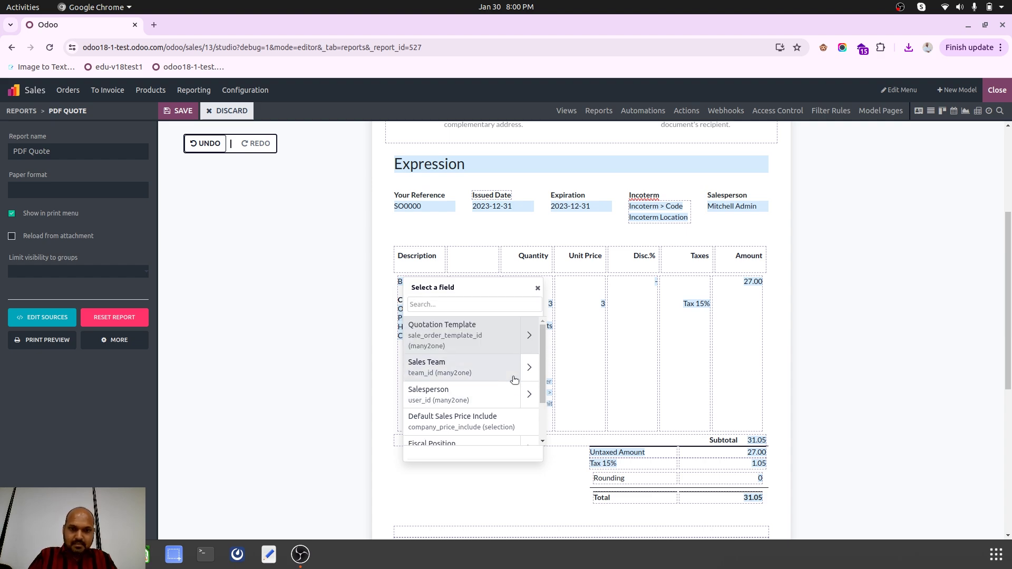
# Use the /fi command to start inserting a Field into the empty header cell
pyautogui.click(470, 260)
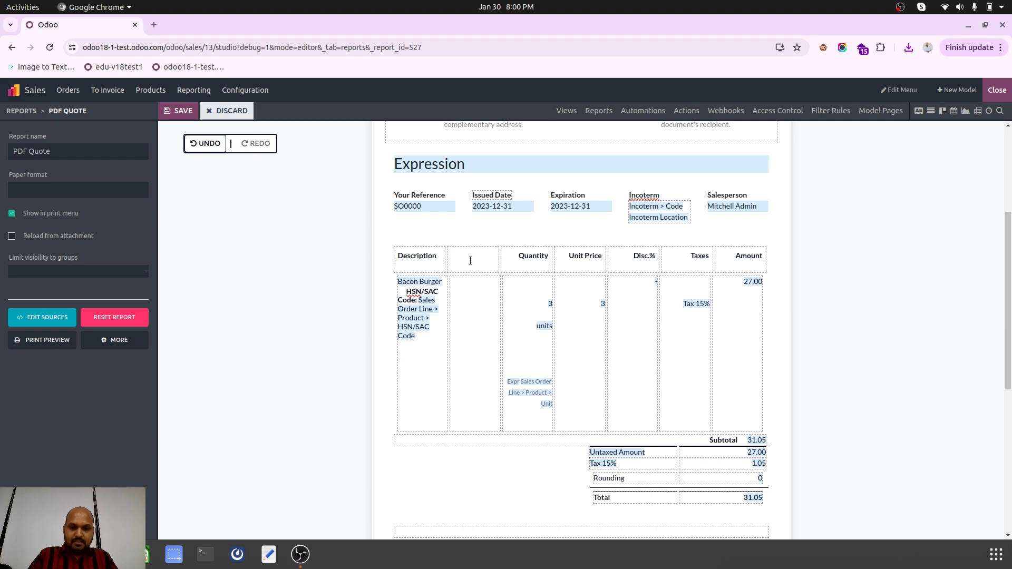
pyautogui.write('/')
pyautogui.press('Down')
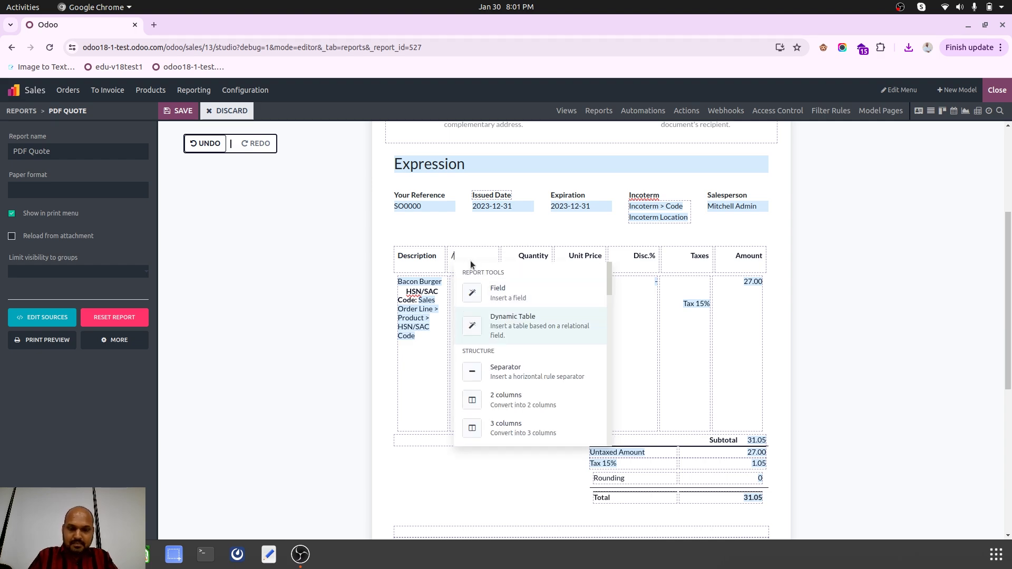
pyautogui.write('dy')
pyautogui.press('BackSpace')
pyautogui.press('BackSpace')
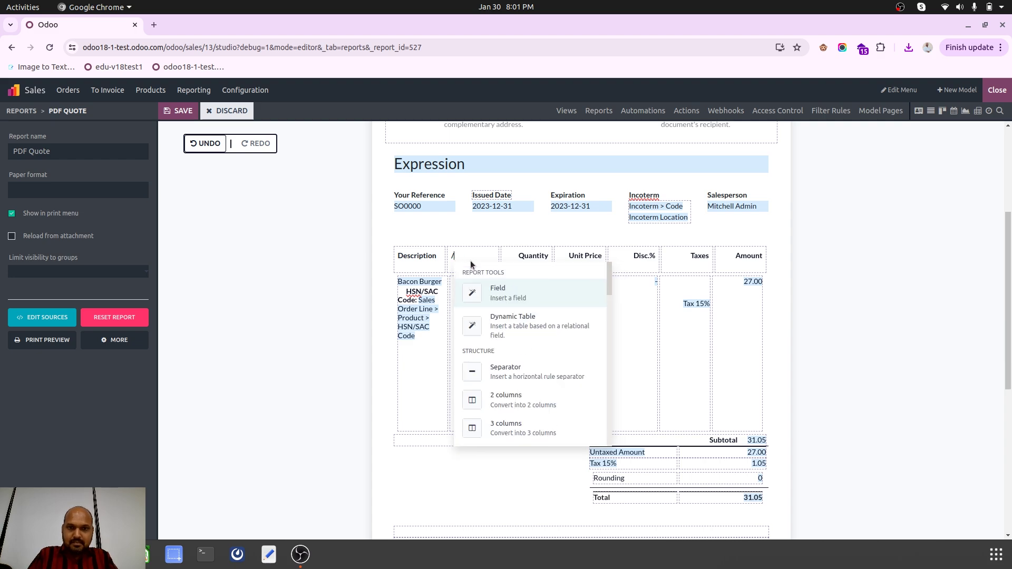
pyautogui.write('fi')
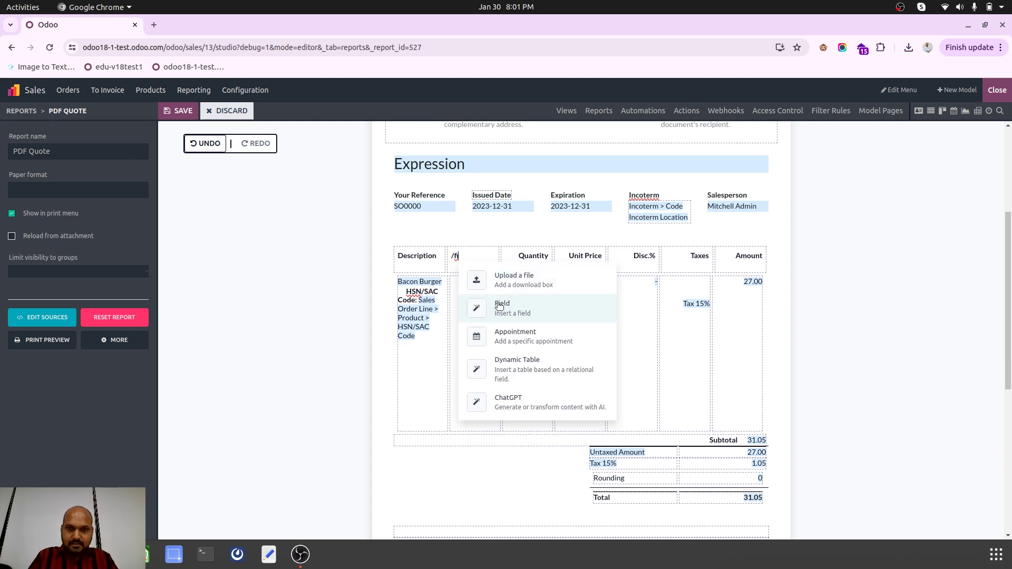
pyautogui.click(495, 305)
# Browse the Select a field list, searching 'or' and then 'sale'
pyautogui.scroll(-3, 493, 376)
pyautogui.scroll(-10, 493, 376)
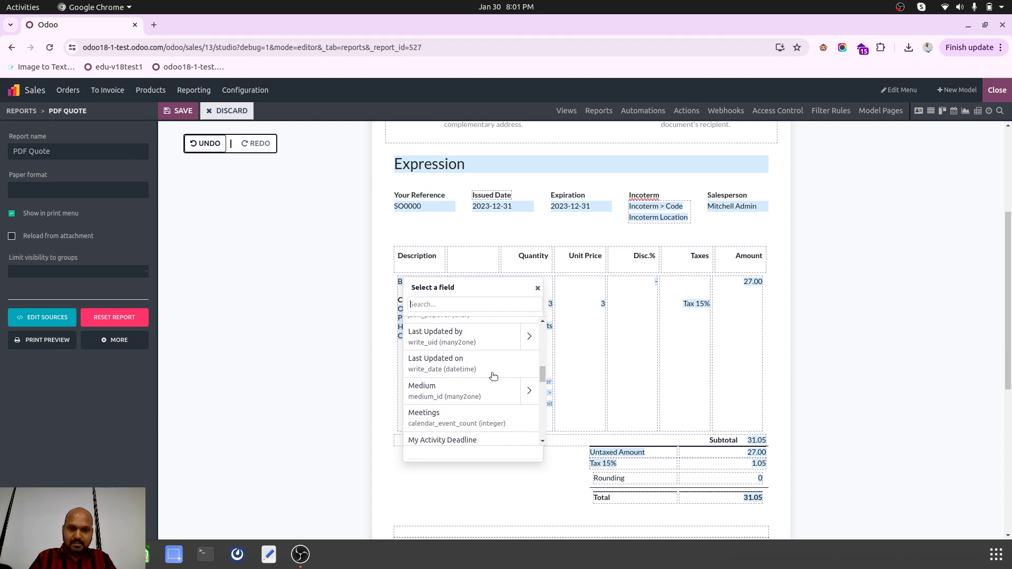
pyautogui.scroll(-4, 493, 376)
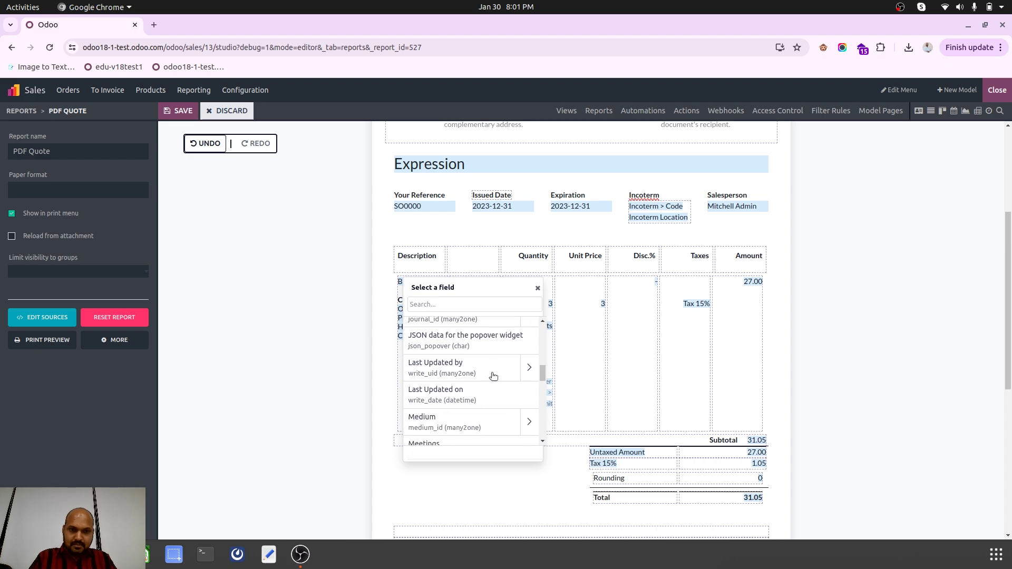
pyautogui.scroll(-5, 493, 375)
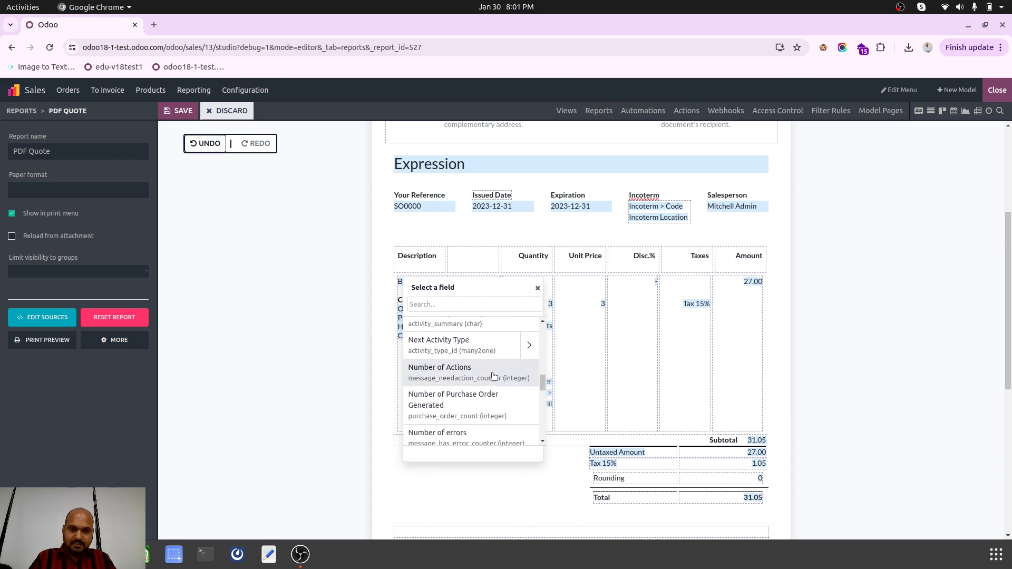
pyautogui.scroll(-2, 493, 375)
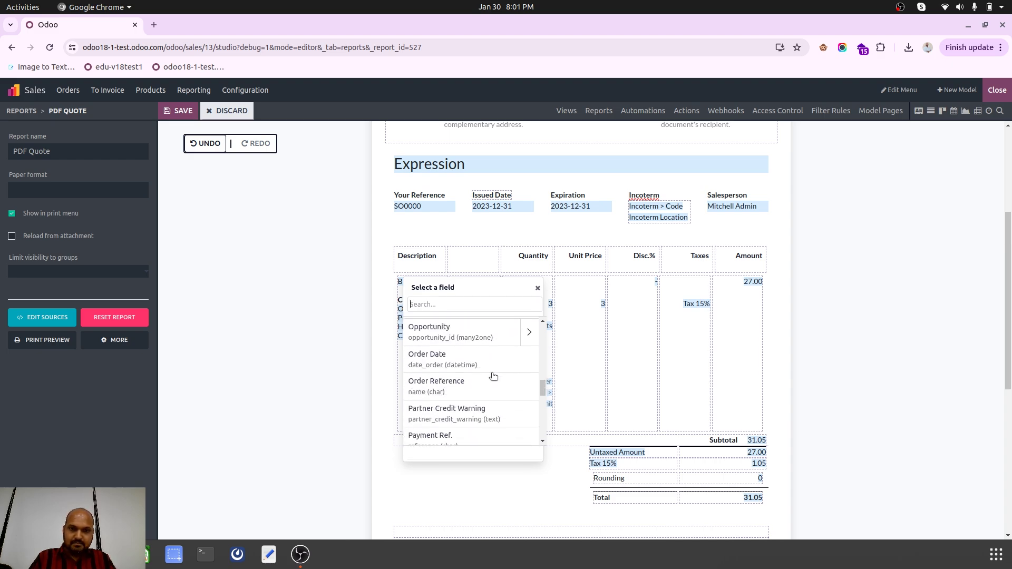
pyautogui.scroll(3, 493, 376)
pyautogui.write('order')
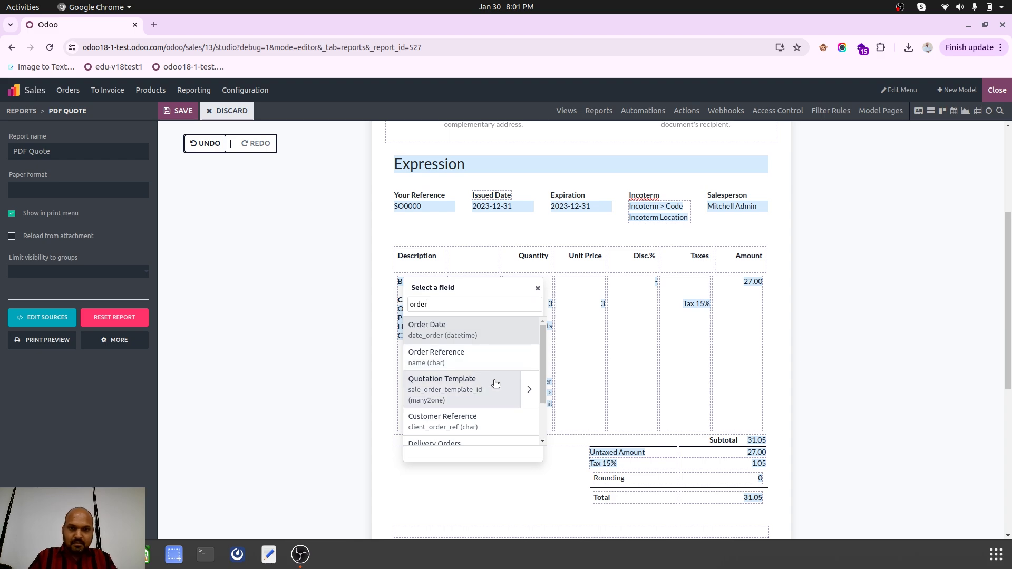
pyautogui.scroll(-1, 494, 378)
pyautogui.scroll(1, 495, 383)
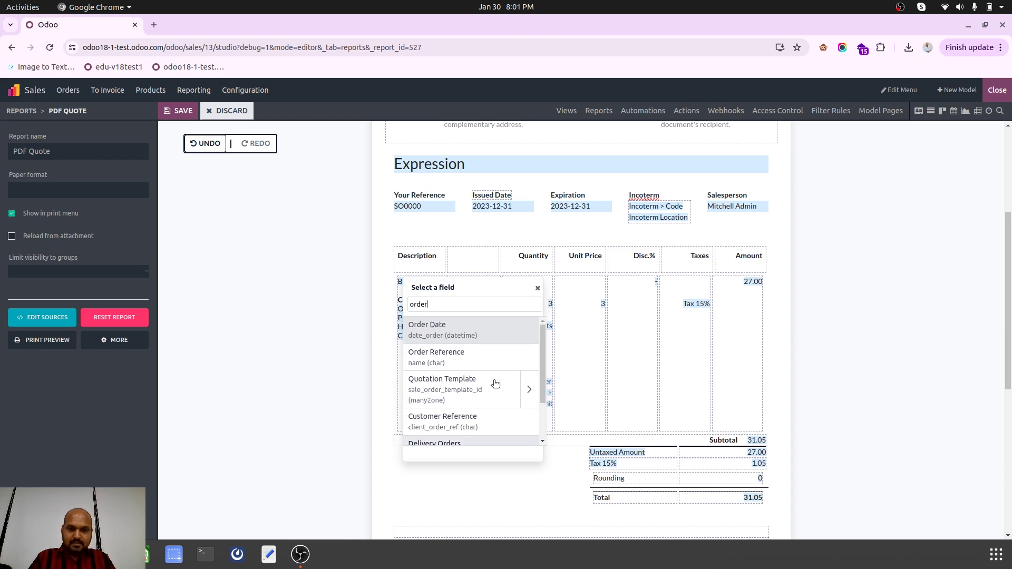
pyautogui.scroll(-1, 495, 383)
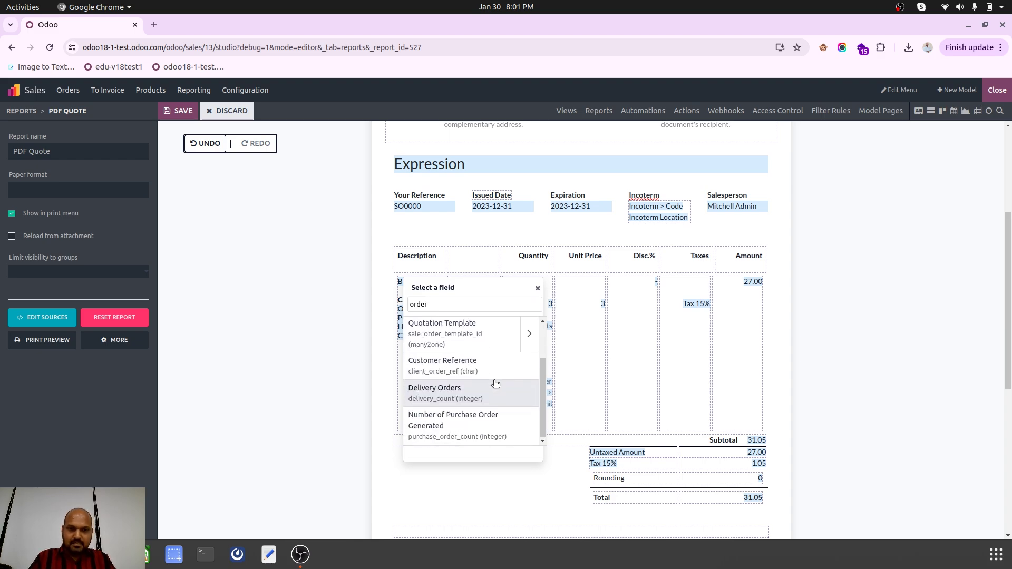
pyautogui.hotkey('ctrl', 'a')
pyautogui.press('BackSpace')
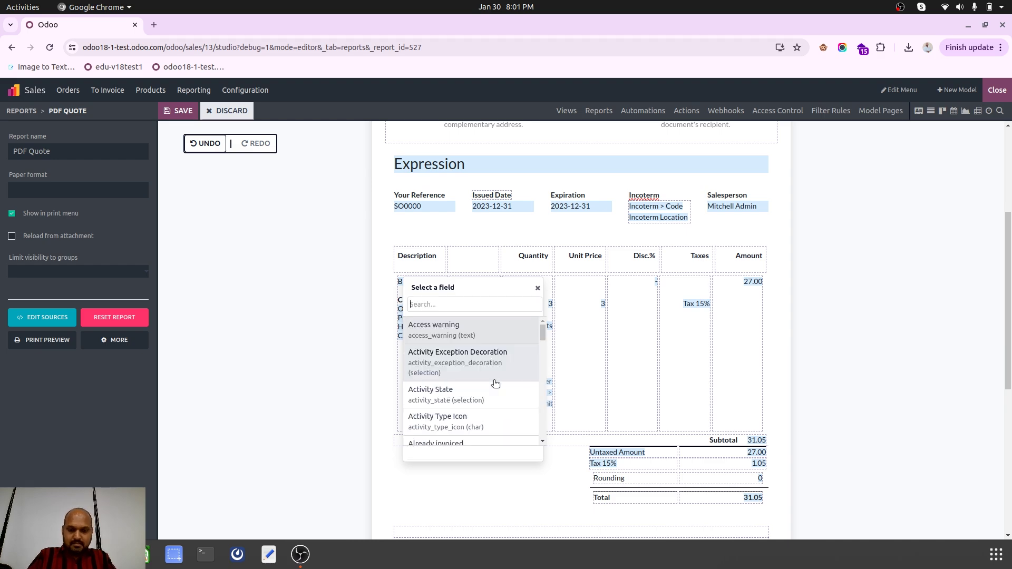
pyautogui.write('sale')
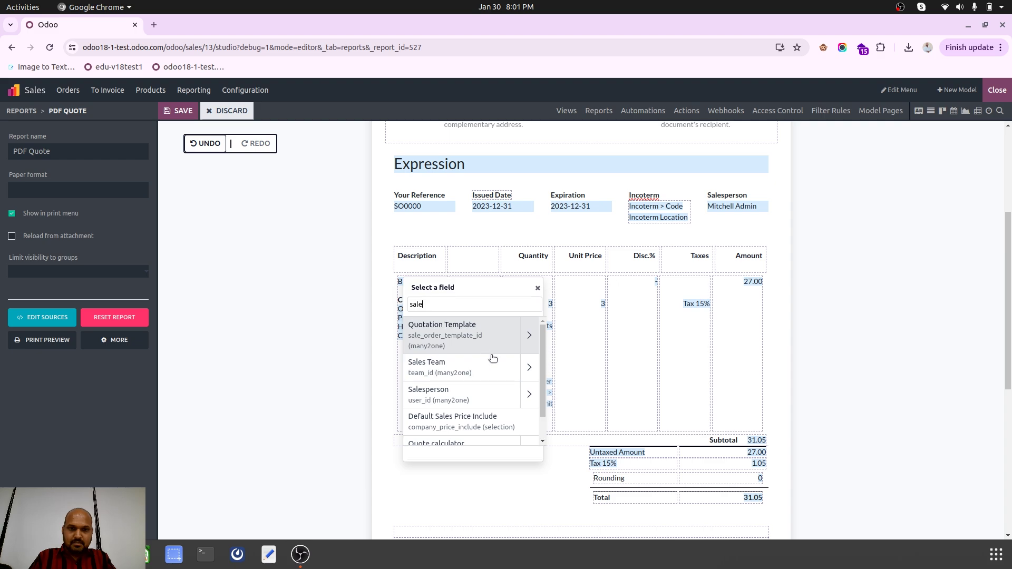
pyautogui.scroll(-1, 500, 395)
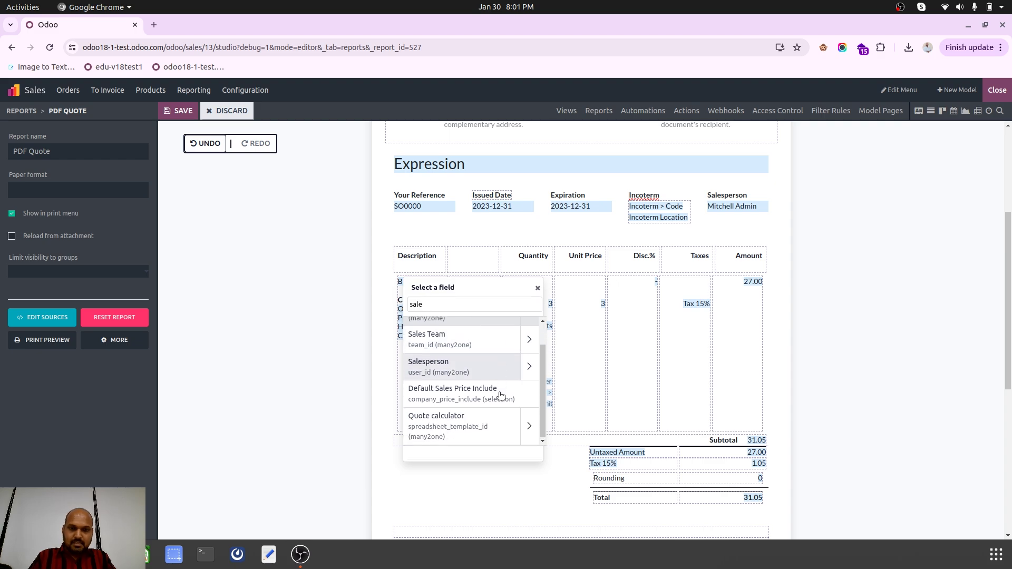
pyautogui.scroll(1, 500, 395)
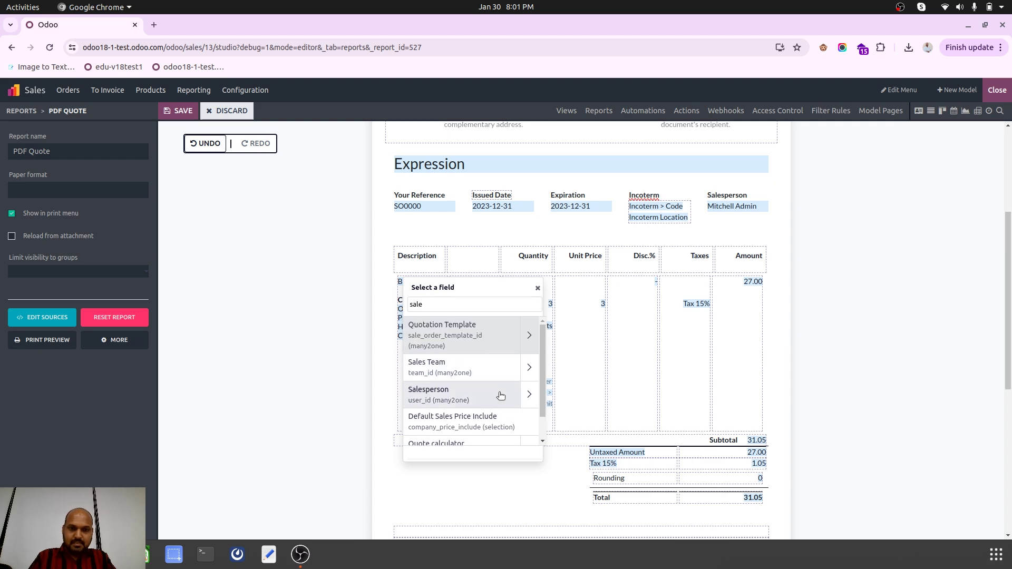
# In the field picker, drill from Quotation Template into the Quote calculator's fields
pyautogui.click(530, 335)
pyautogui.scroll(-5, 480, 416)
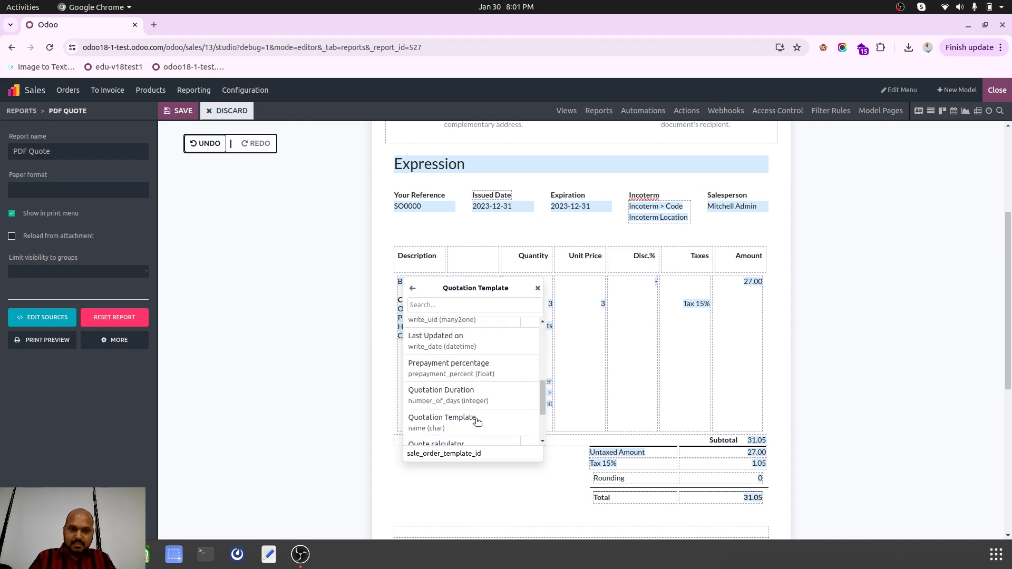
pyautogui.scroll(-2, 478, 422)
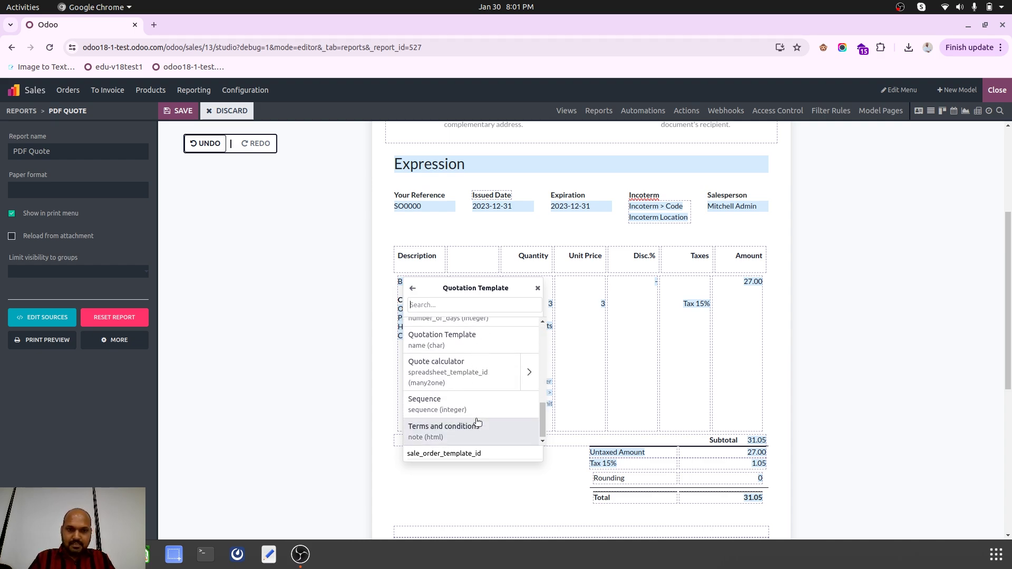
pyautogui.click(527, 374)
pyautogui.scroll(-5, 478, 422)
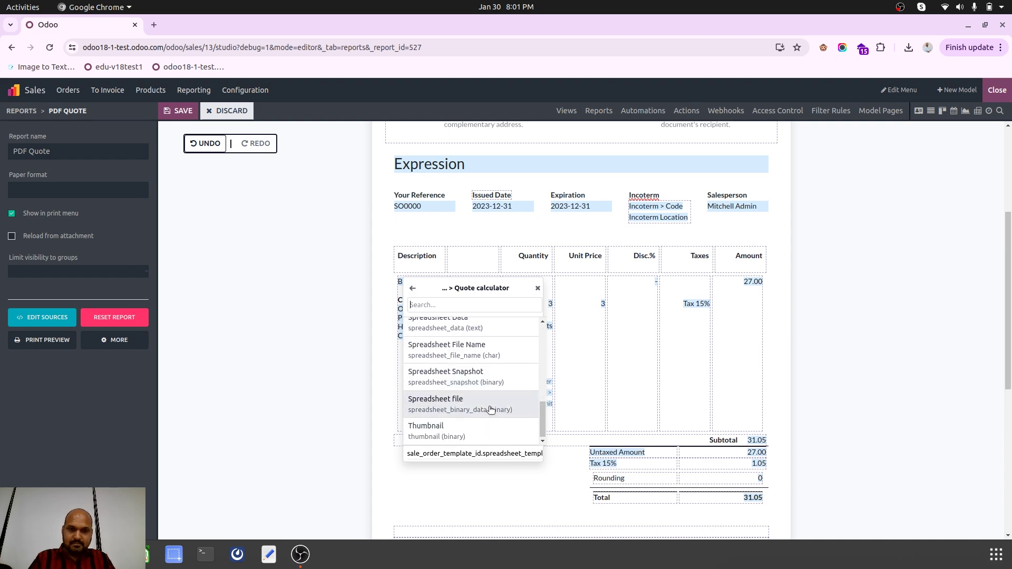
pyautogui.scroll(5, 491, 409)
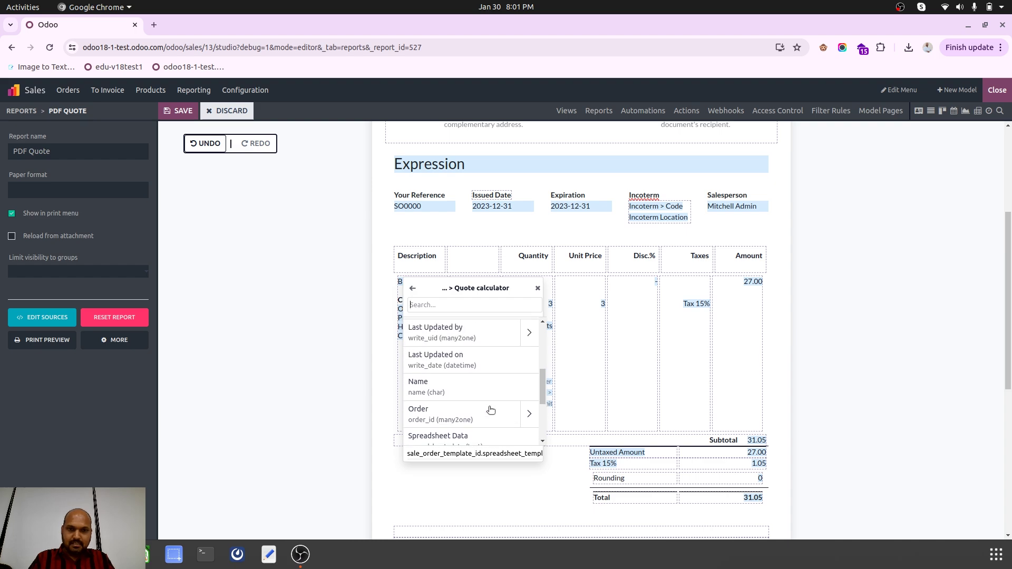
pyautogui.scroll(5, 490, 410)
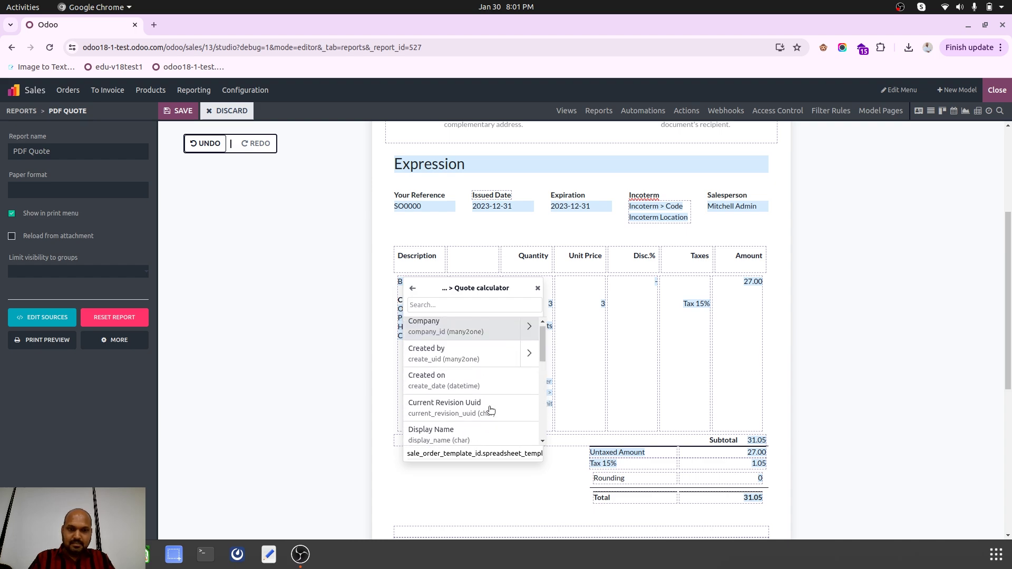
pyautogui.scroll(-5, 490, 410)
pyautogui.scroll(3, 493, 410)
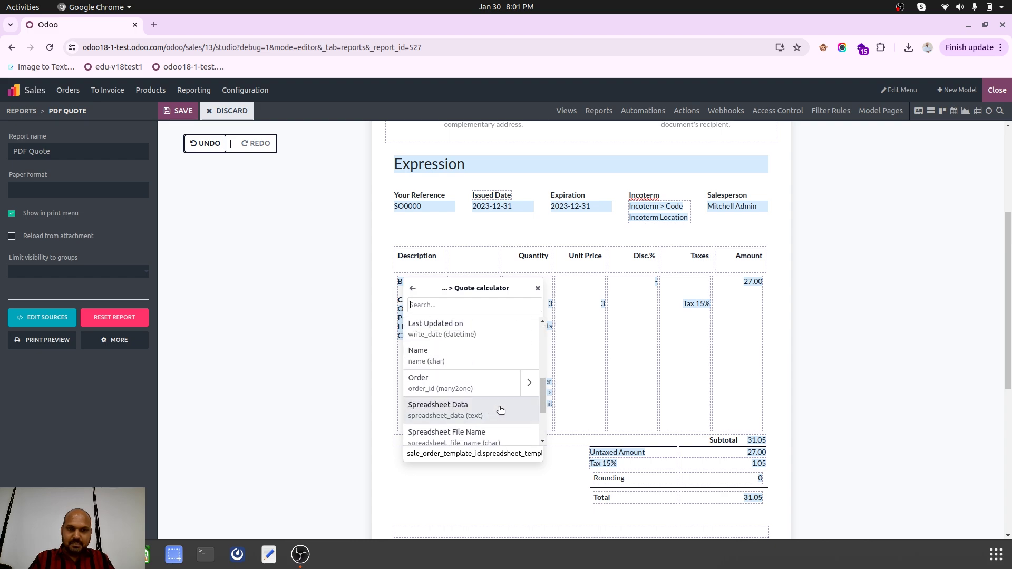
# Browse the related order's fields, search 'line', then back out to the quotation template's fields
pyautogui.click(530, 383)
pyautogui.scroll(-8, 507, 406)
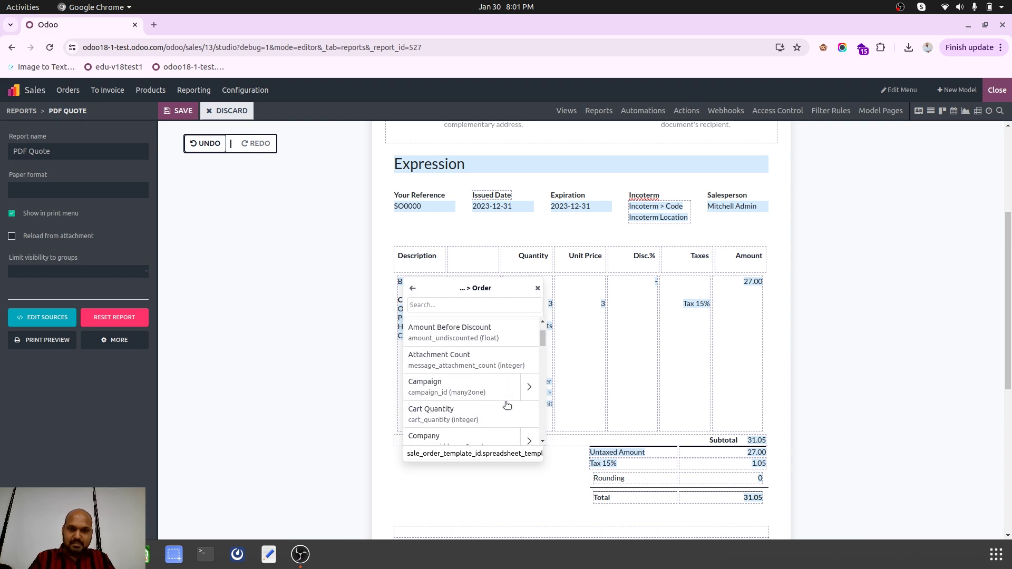
pyautogui.scroll(-1, 506, 405)
pyautogui.write('line')
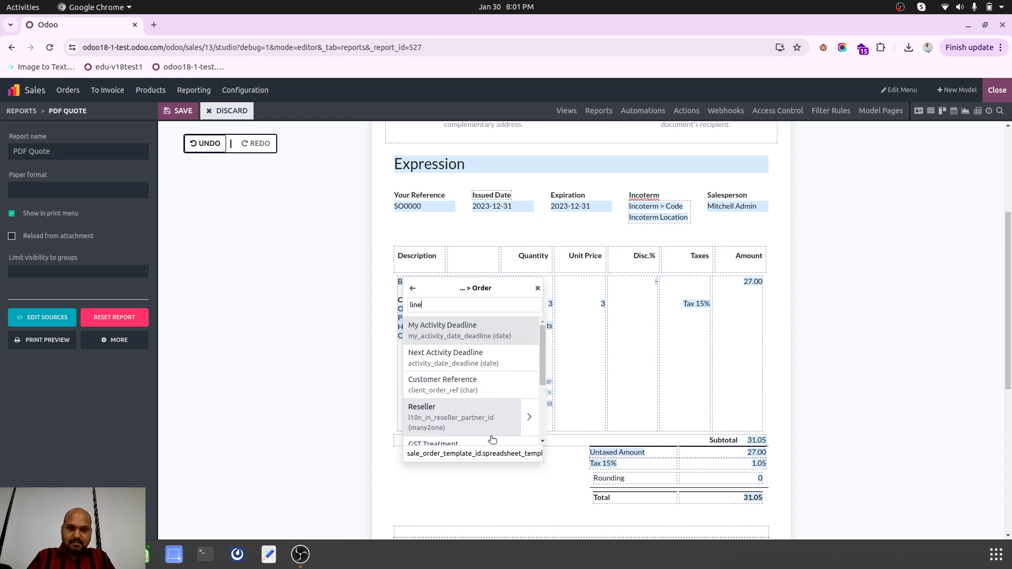
pyautogui.scroll(-3, 490, 441)
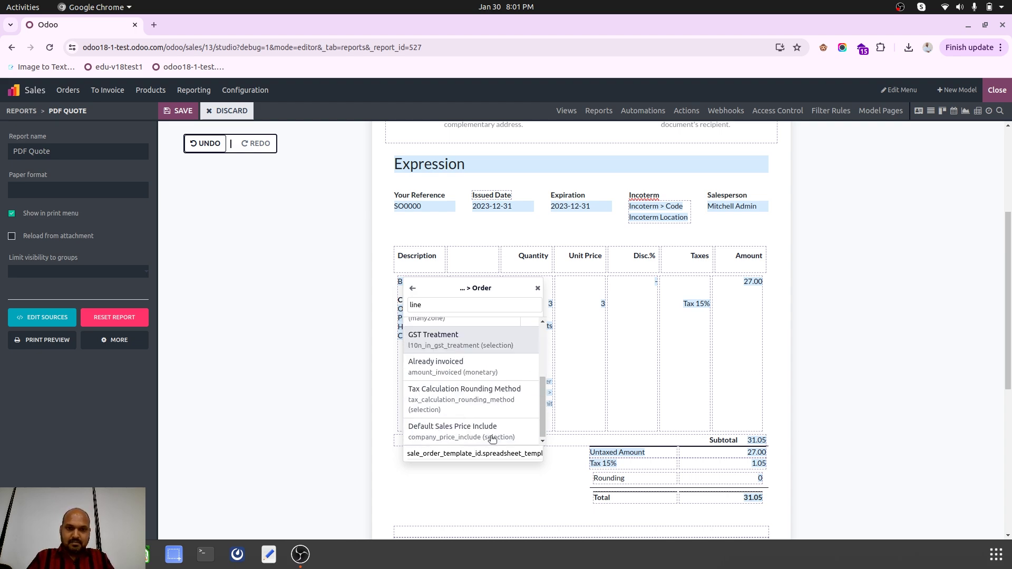
pyautogui.scroll(3, 489, 384)
pyautogui.click(414, 289)
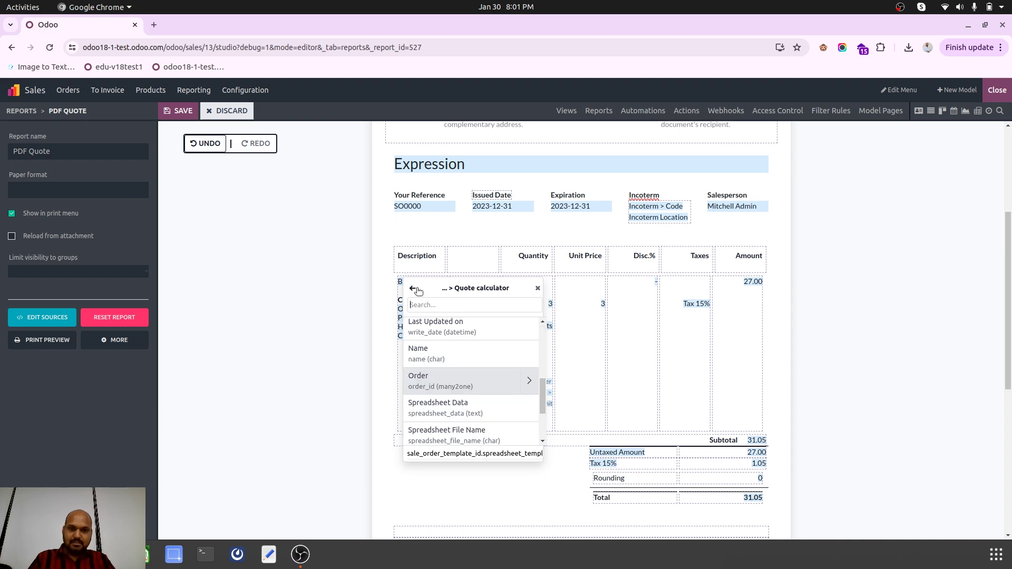
pyautogui.click(414, 289)
# Return to the top-level fields, try searching 'line', then dismiss the picker without inserting anything
pyautogui.click(415, 289)
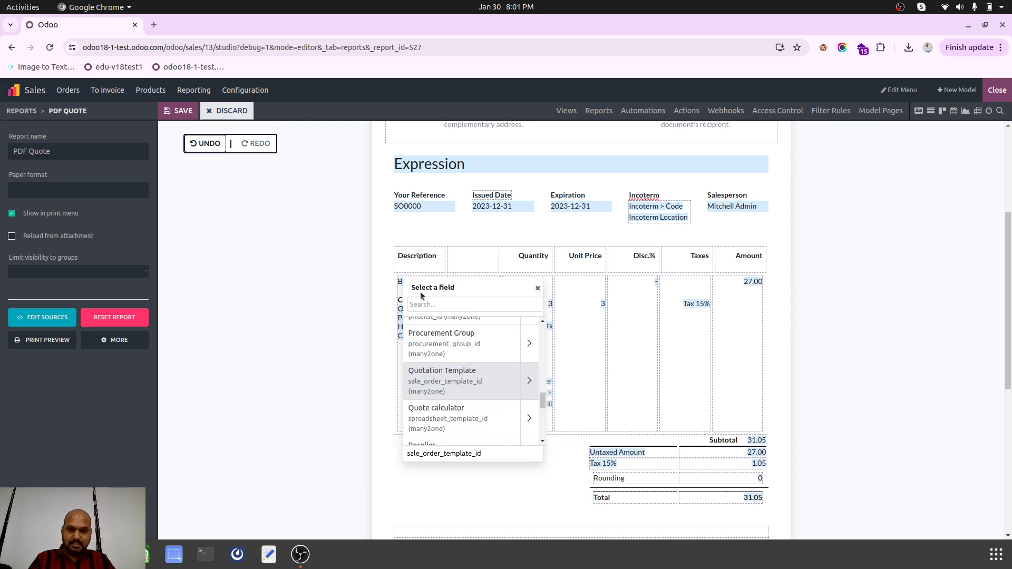
pyautogui.scroll(-3, 486, 380)
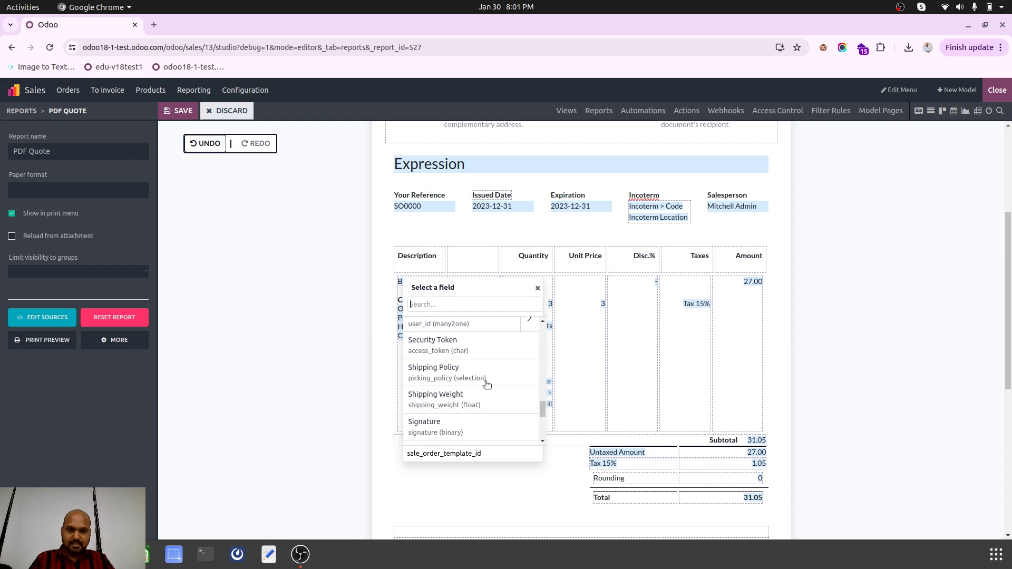
pyautogui.scroll(-3, 485, 384)
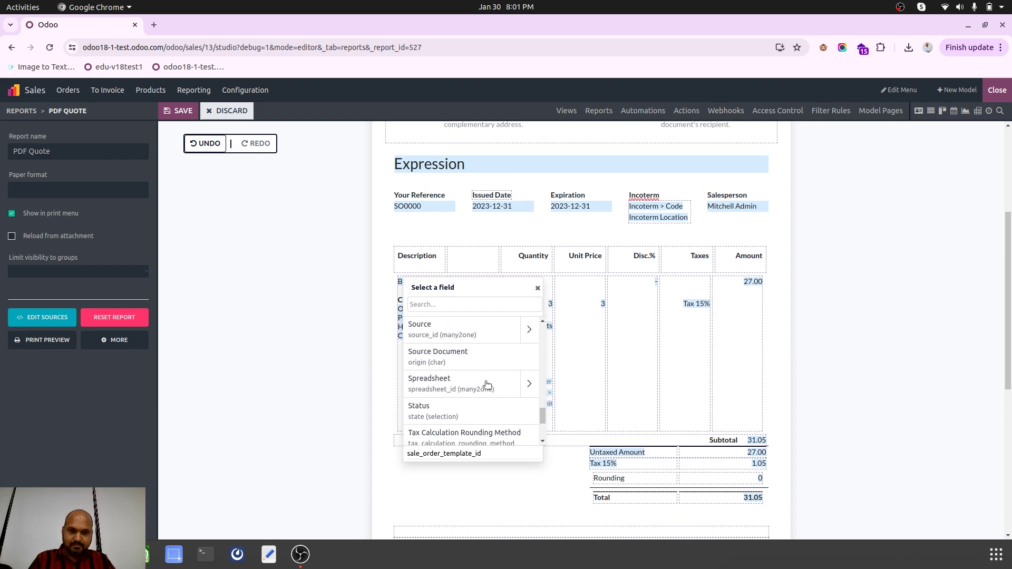
pyautogui.scroll(-3, 487, 384)
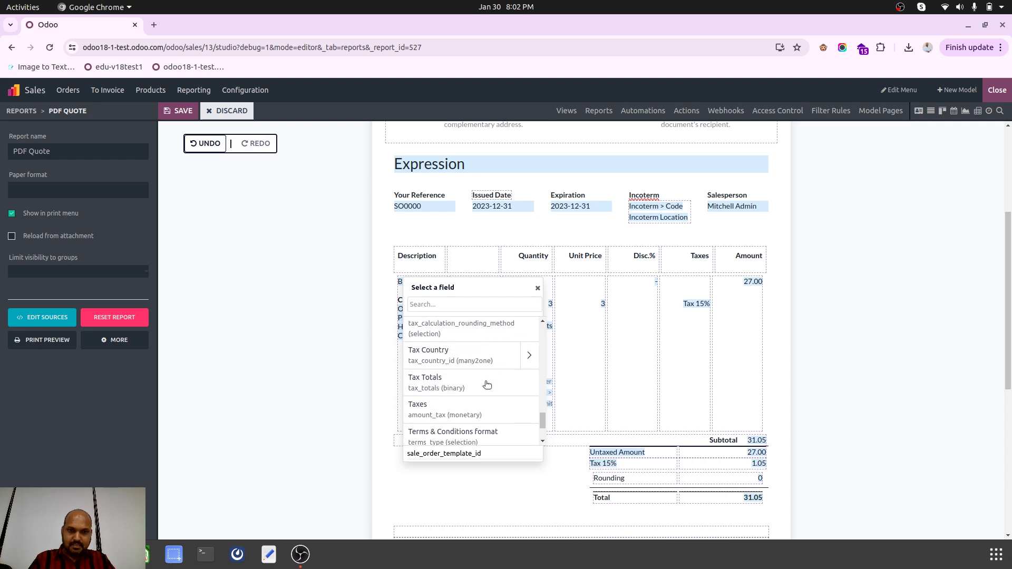
pyautogui.scroll(-3, 486, 384)
pyautogui.write('l')
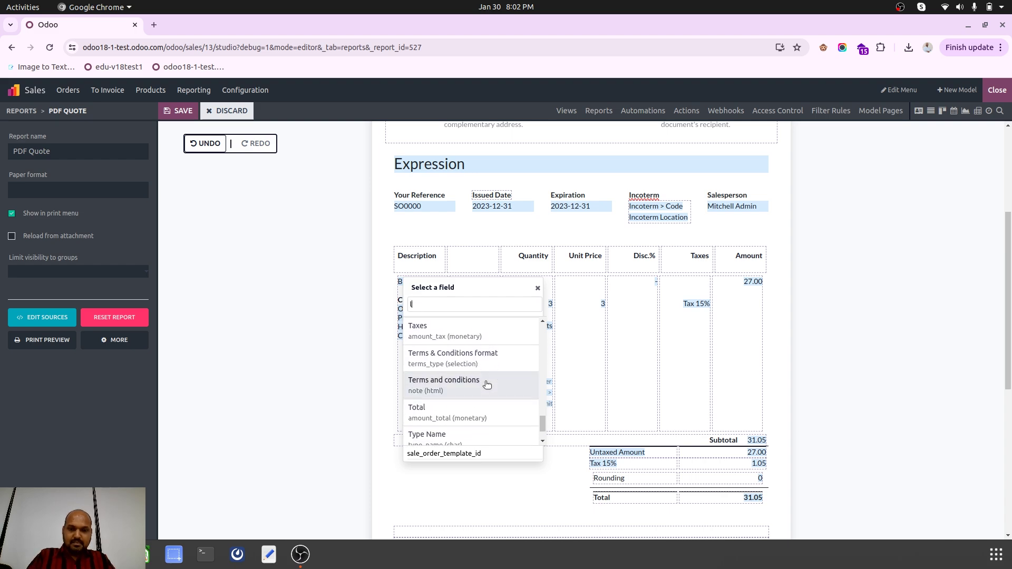
pyautogui.write('ine')
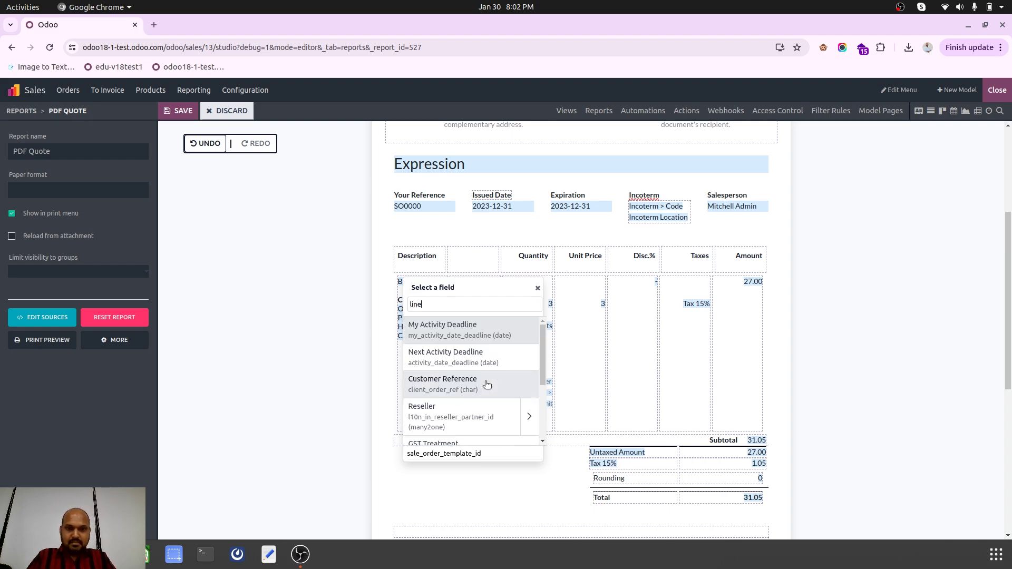
pyautogui.scroll(-5, 486, 384)
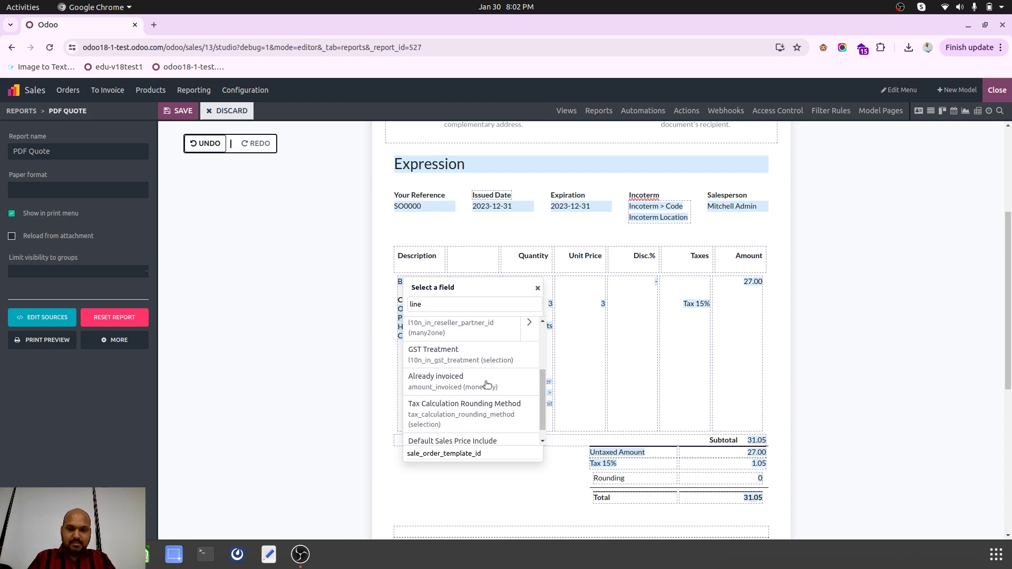
pyautogui.scroll(5, 487, 385)
pyautogui.press('BackSpace')
pyautogui.press('BackSpace')
pyautogui.press('BackSpace')
pyautogui.press('BackSpace')
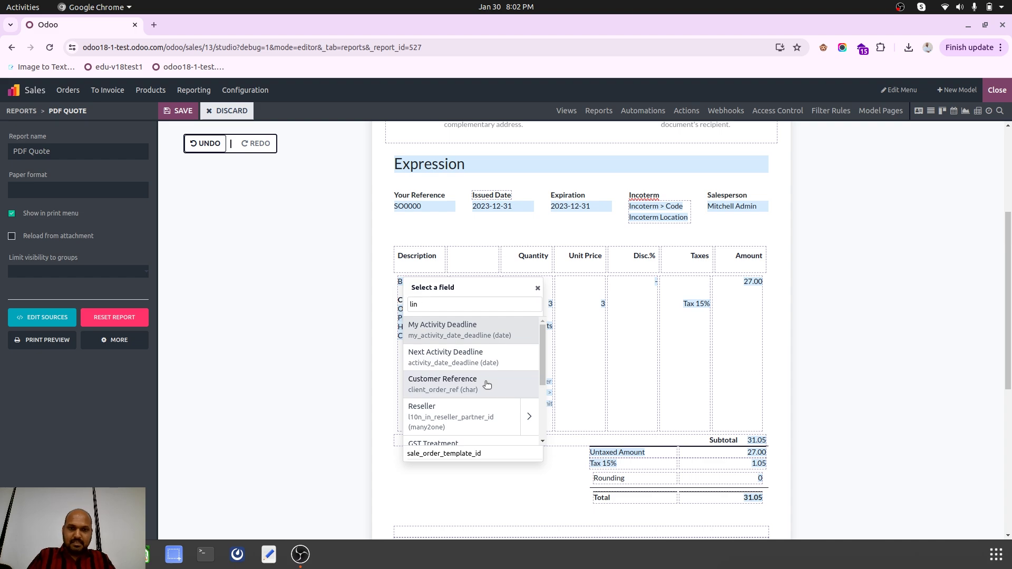
pyautogui.press('Escape')
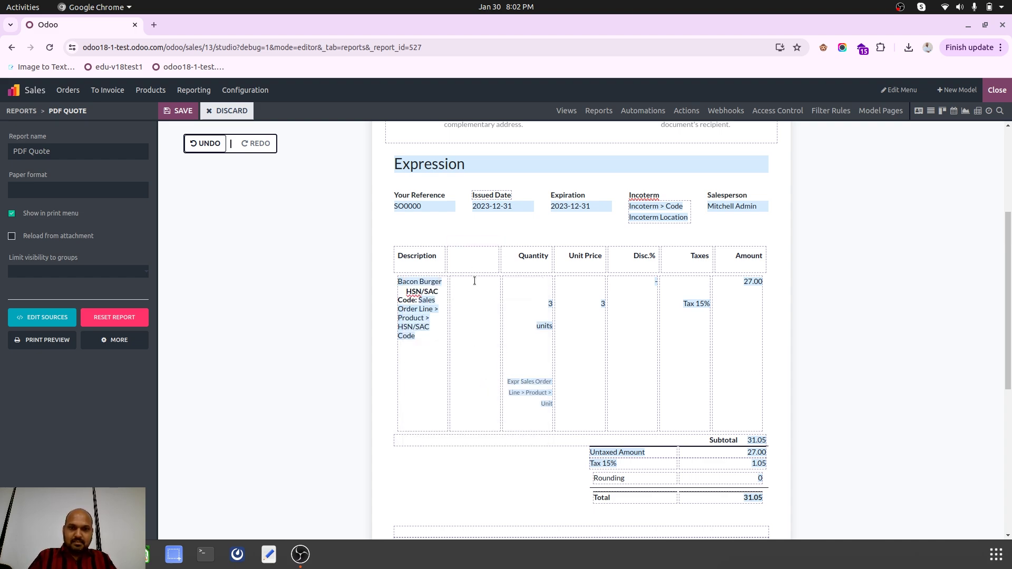
# Start a field insert in the empty line cell and search for 'line'
pyautogui.click(474, 289)
pyautogui.write('/')
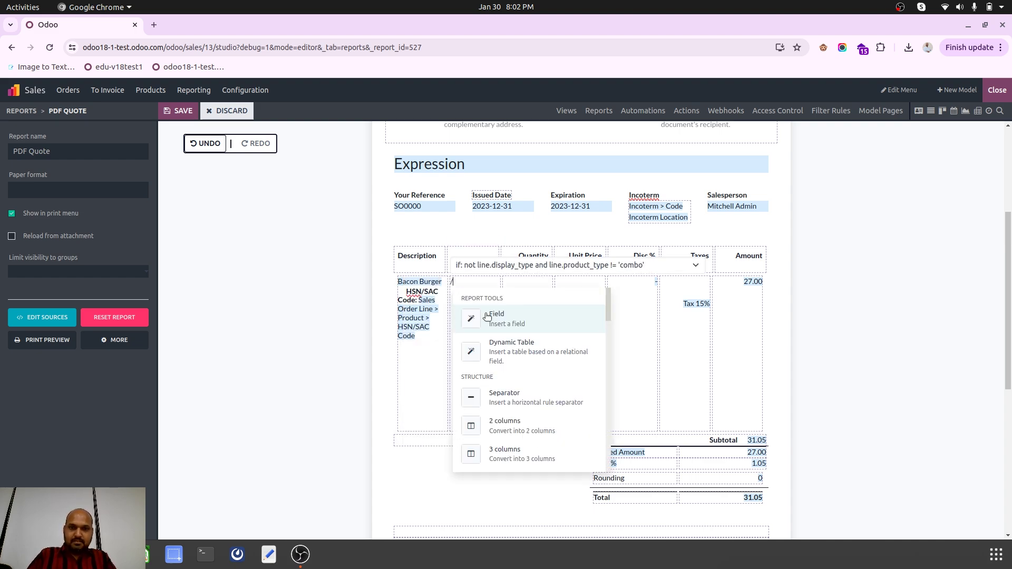
pyautogui.press('Return')
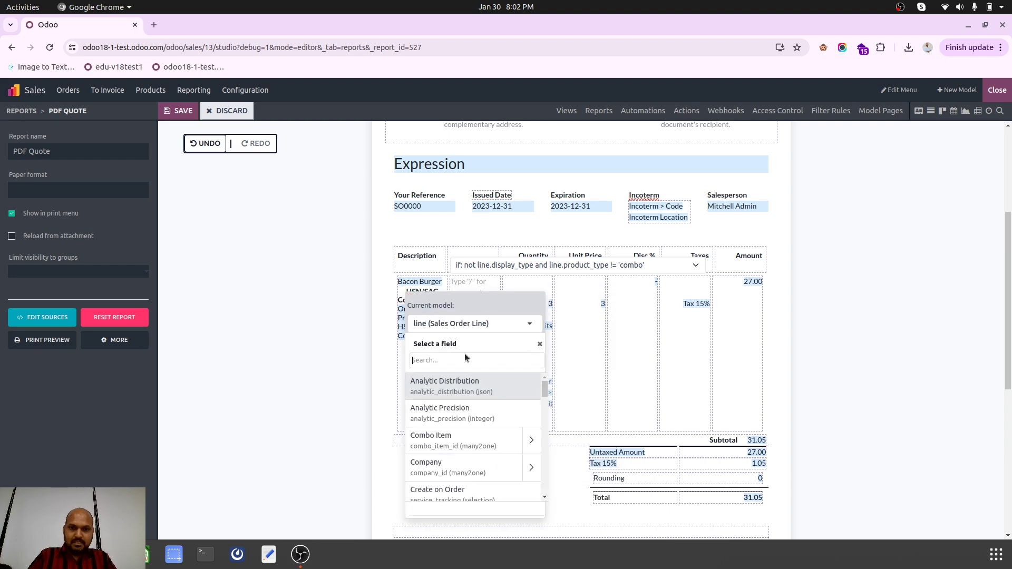
pyautogui.write('sale')
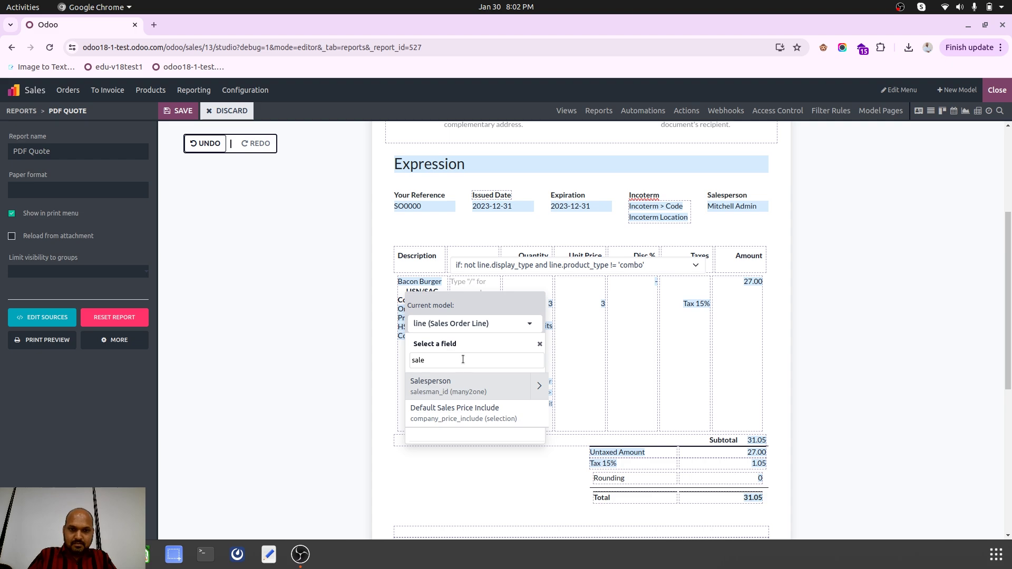
pyautogui.press('BackSpace')
pyautogui.write('line')
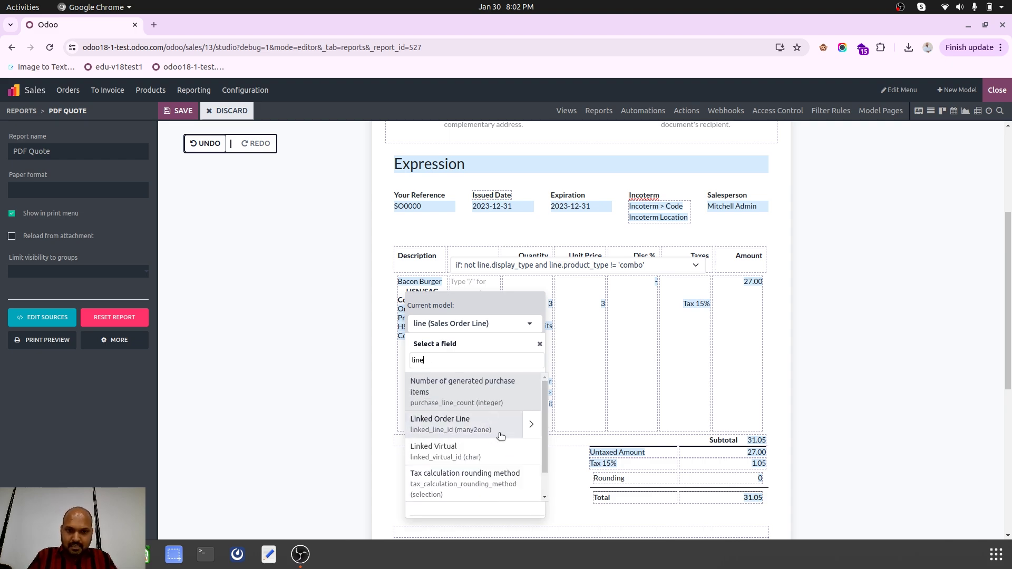
# Insert Linked Order Line > Length with default 'Length' and begin typing the 'Length' header
pyautogui.click(531, 424)
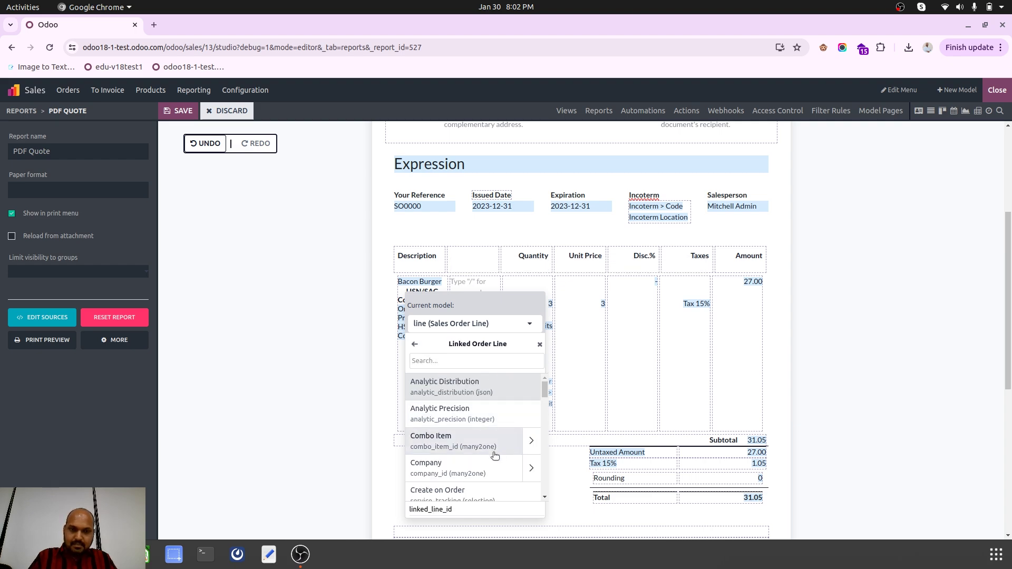
pyautogui.scroll(-2, 494, 455)
pyautogui.scroll(-5, 494, 455)
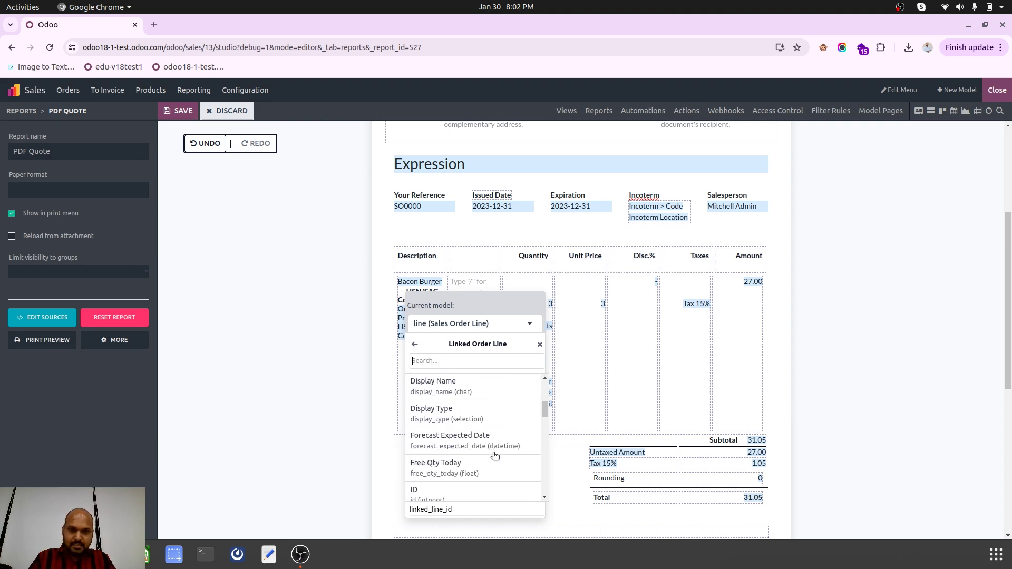
pyautogui.scroll(-6, 495, 455)
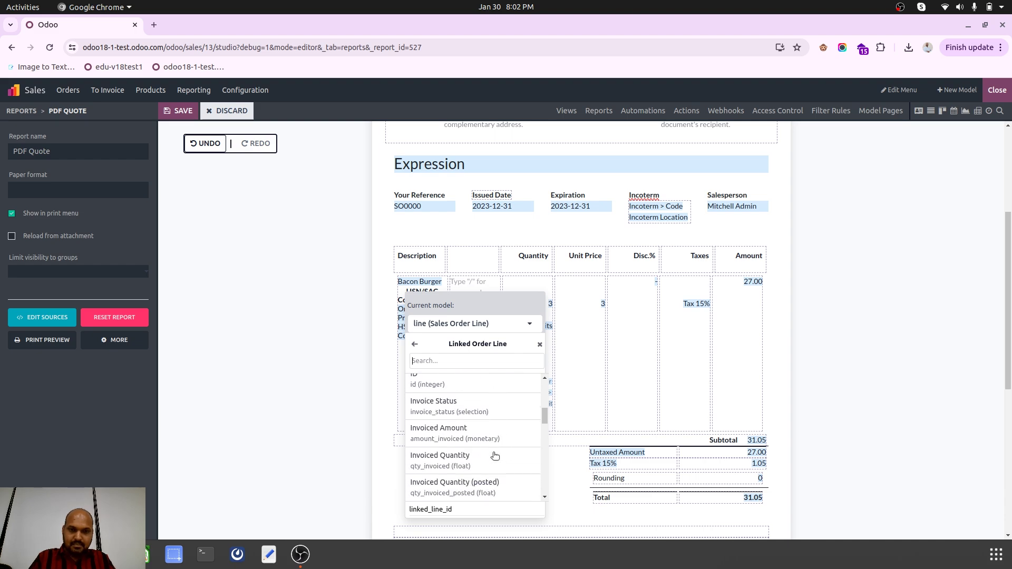
pyautogui.scroll(-2, 494, 455)
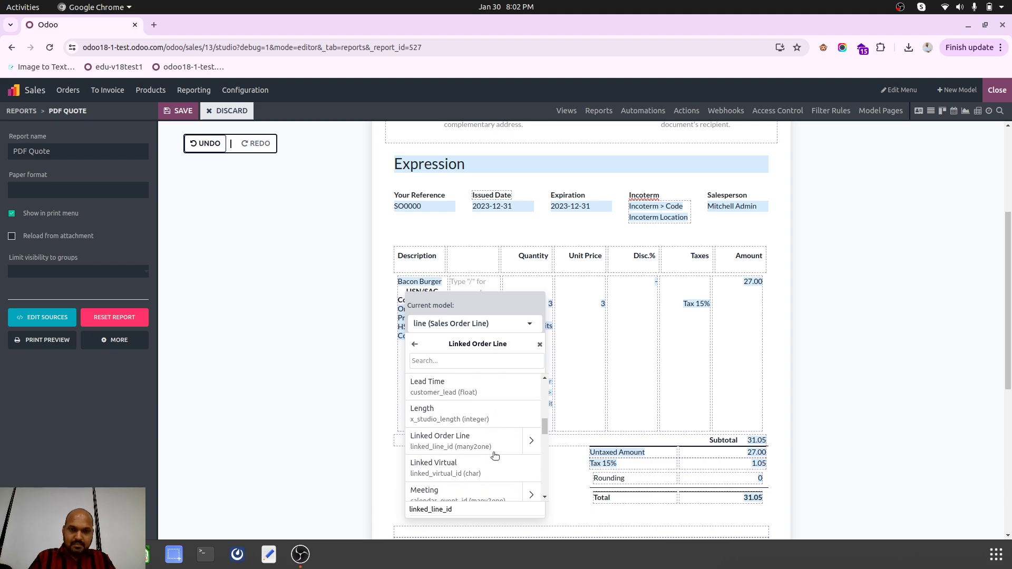
pyautogui.click(469, 404)
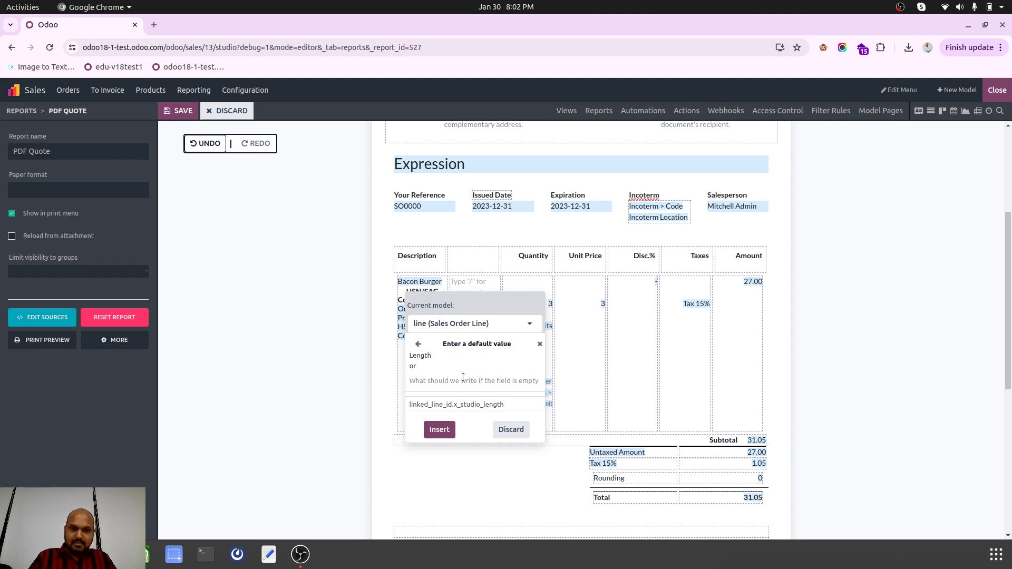
pyautogui.write('Leng')
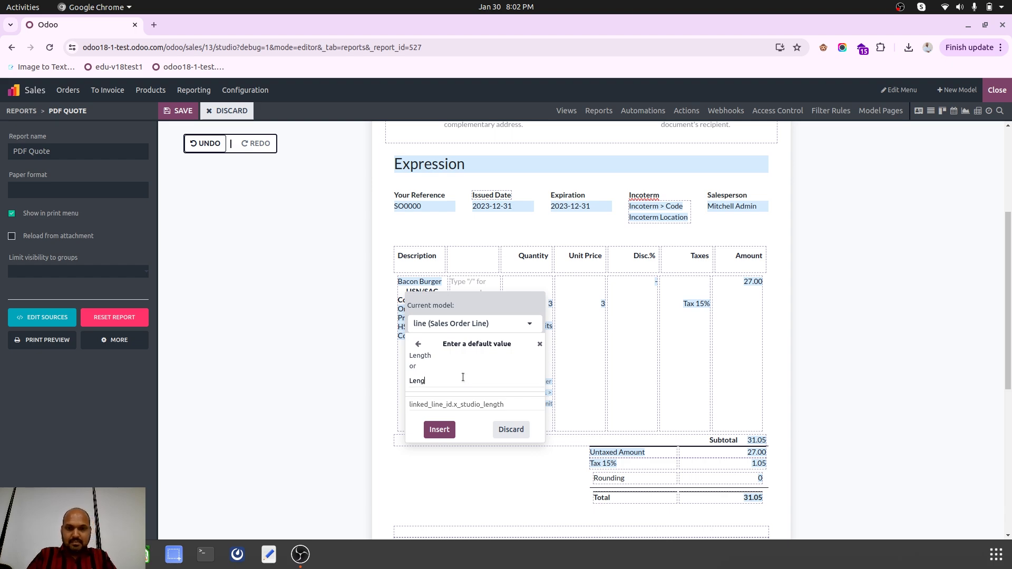
pyautogui.write('th')
pyautogui.press('Return')
pyautogui.click(481, 261)
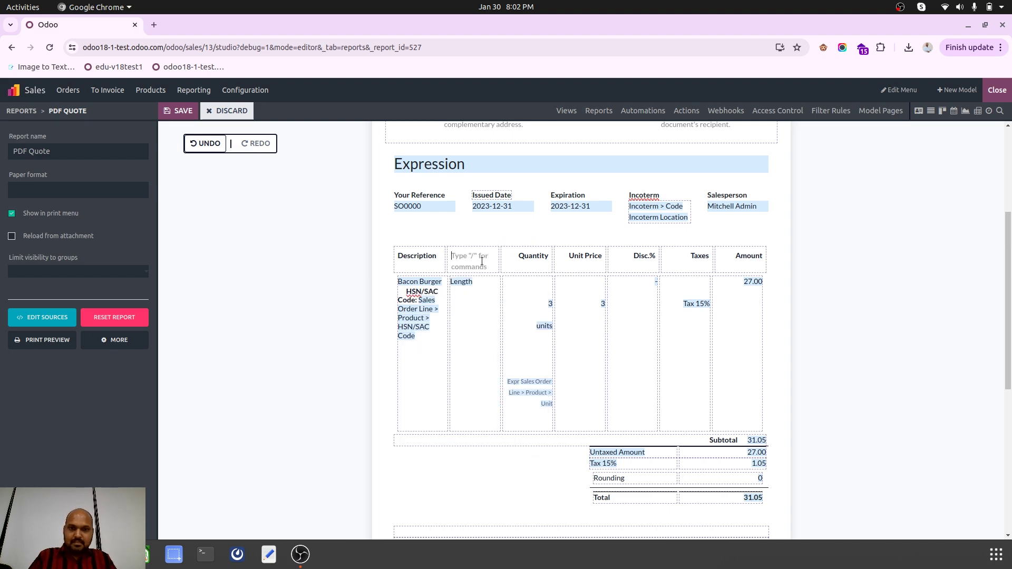
pyautogui.write('Length')
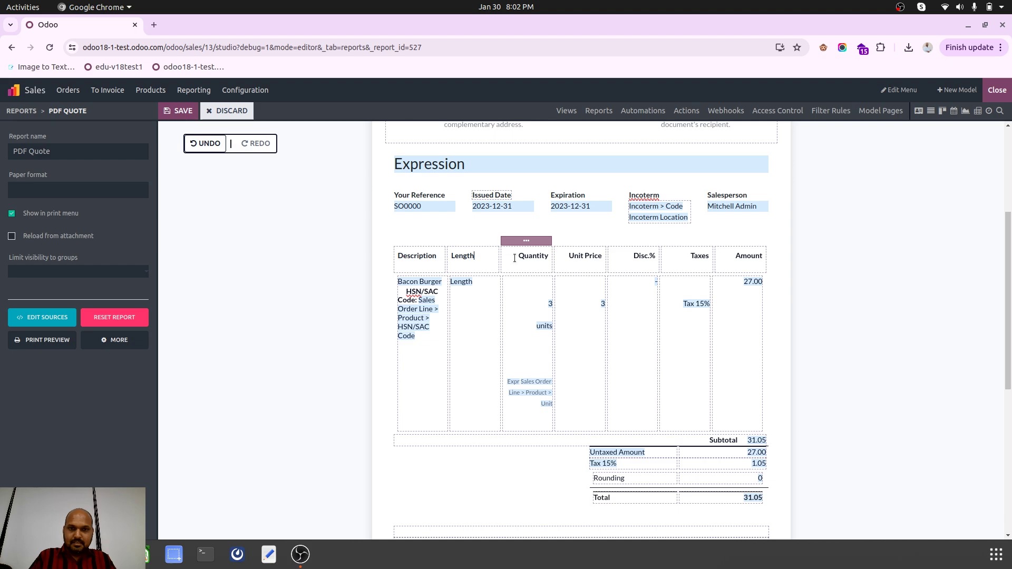
# Insert a new column left of Quantity with the header 'Width'
pyautogui.rightClick(515, 258)
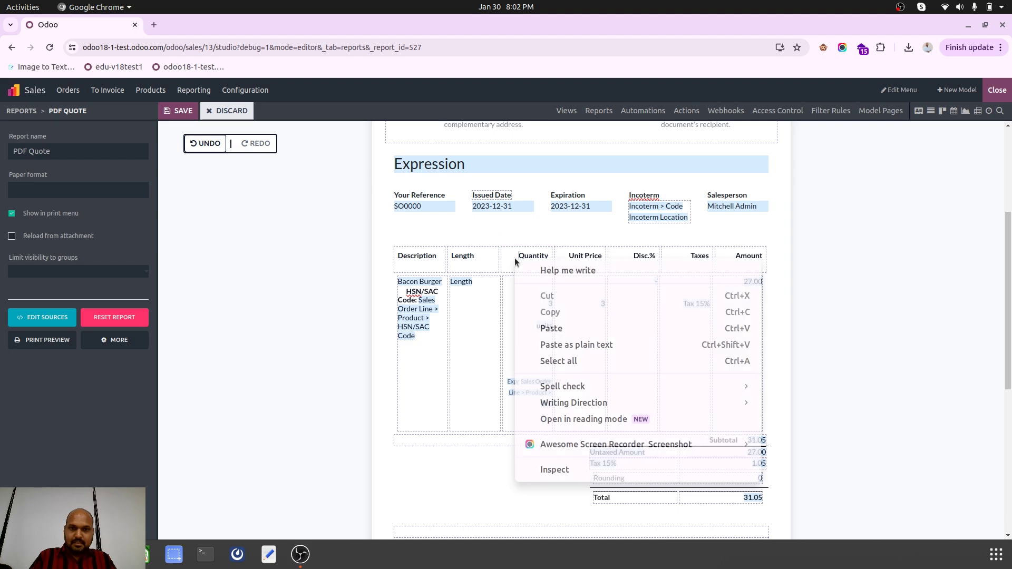
pyautogui.press('Escape')
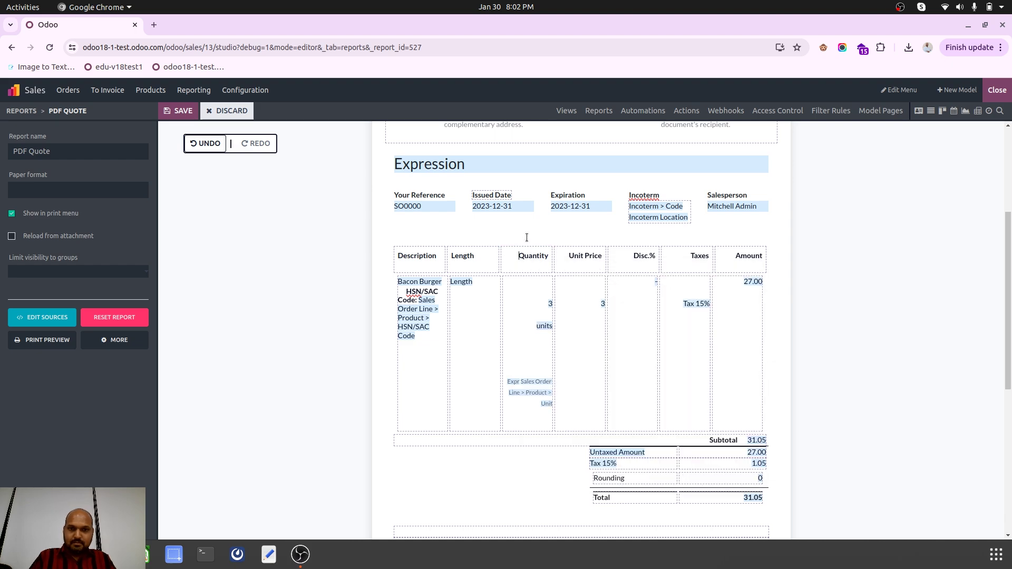
pyautogui.click(528, 239)
pyautogui.click(526, 241)
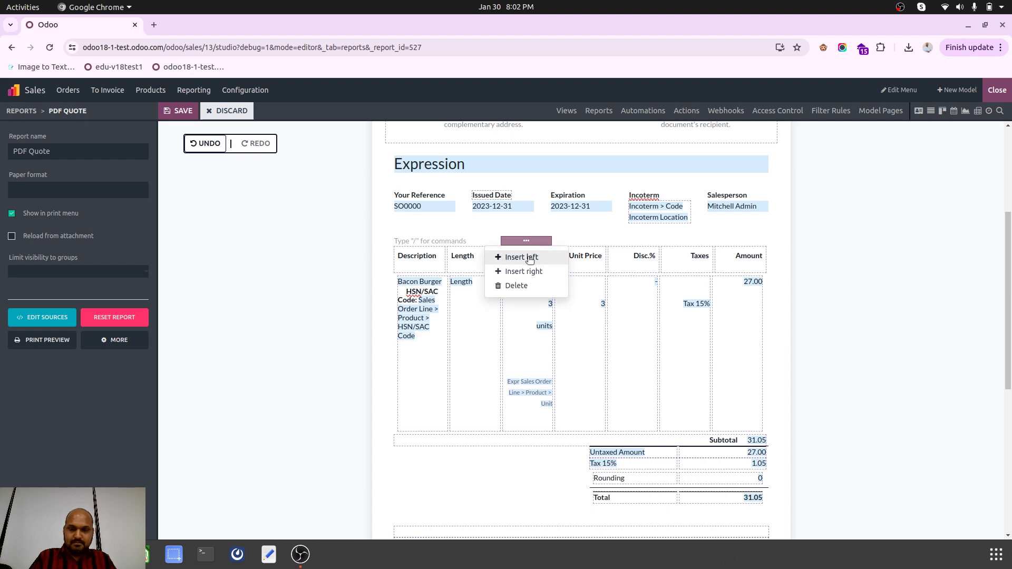
pyautogui.click(530, 257)
pyautogui.write('Width')
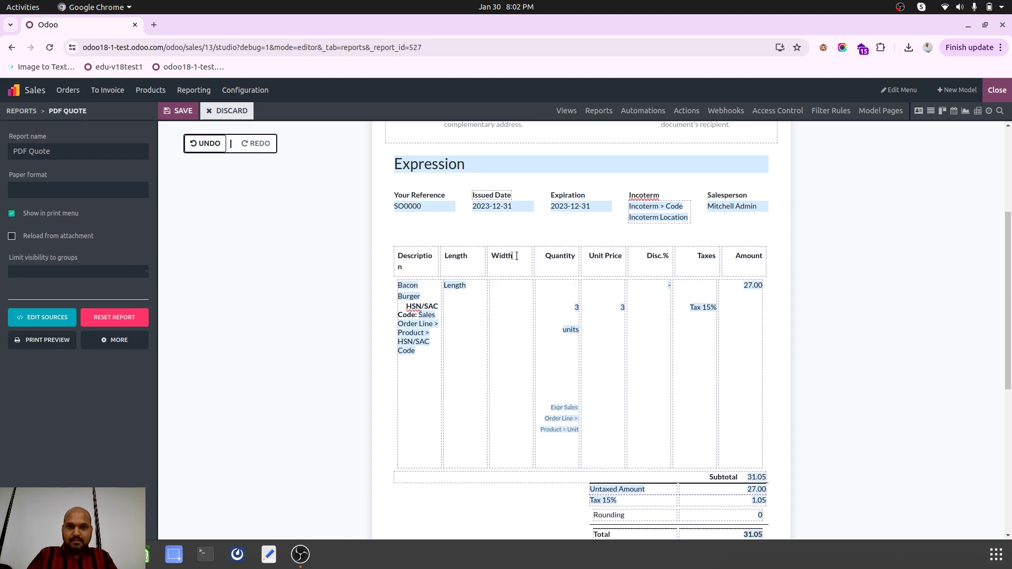
# Fill the column's cell with the order line's Width field (default 'Width'), then save and close Studio
pyautogui.click(514, 287)
pyautogui.write('/')
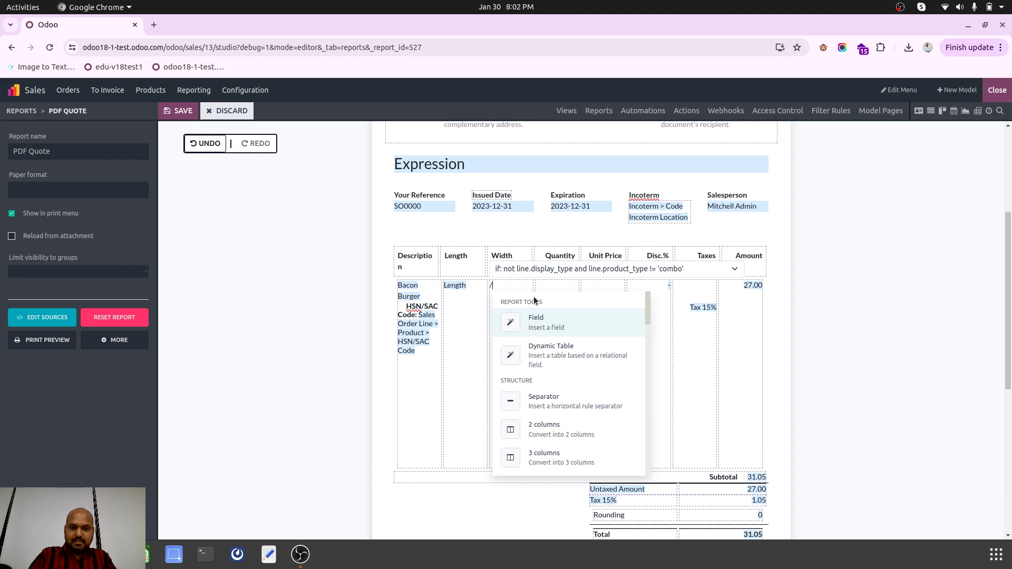
pyautogui.press('Return')
pyautogui.write('wid')
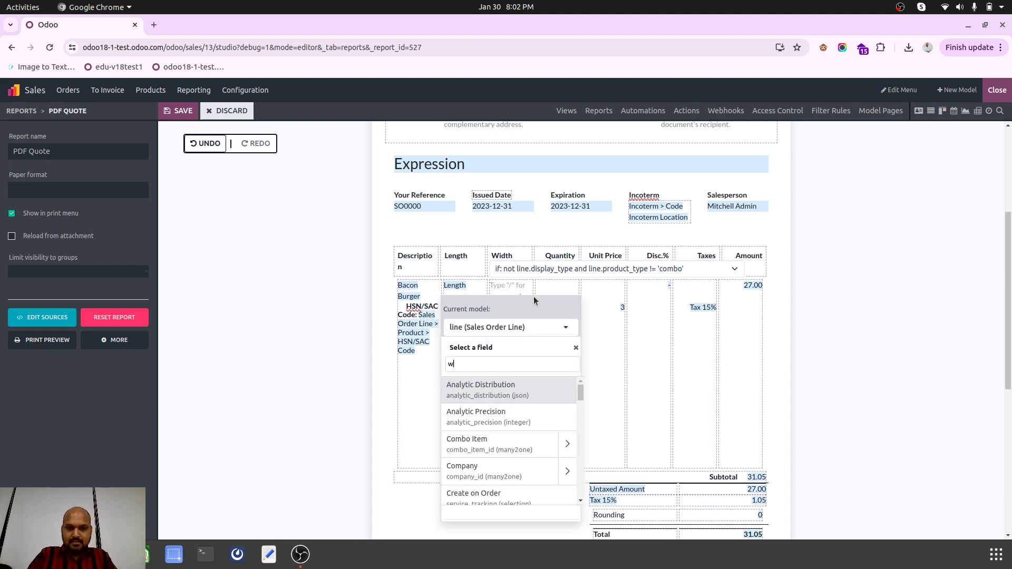
pyautogui.click(506, 388)
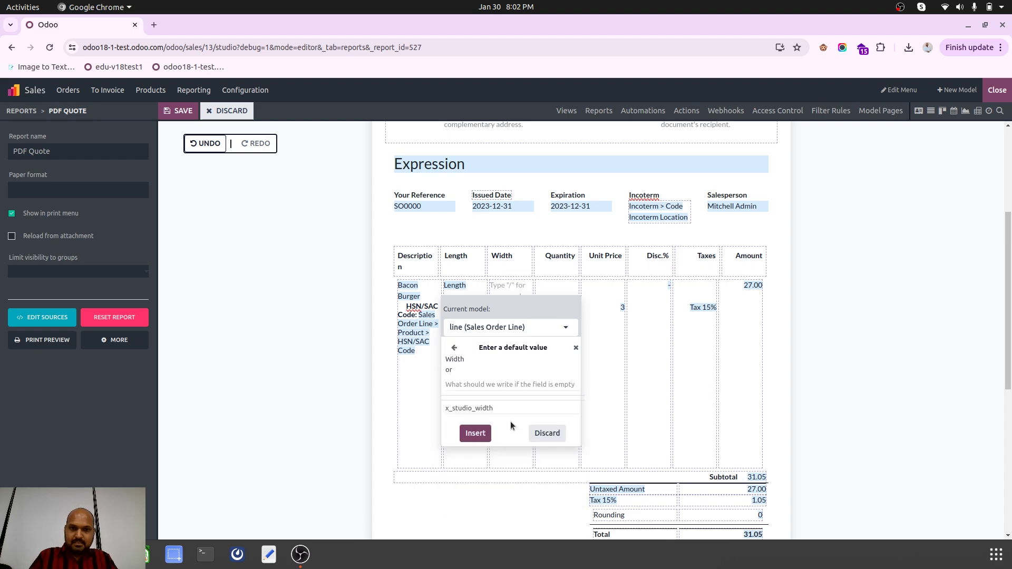
pyautogui.write('Width')
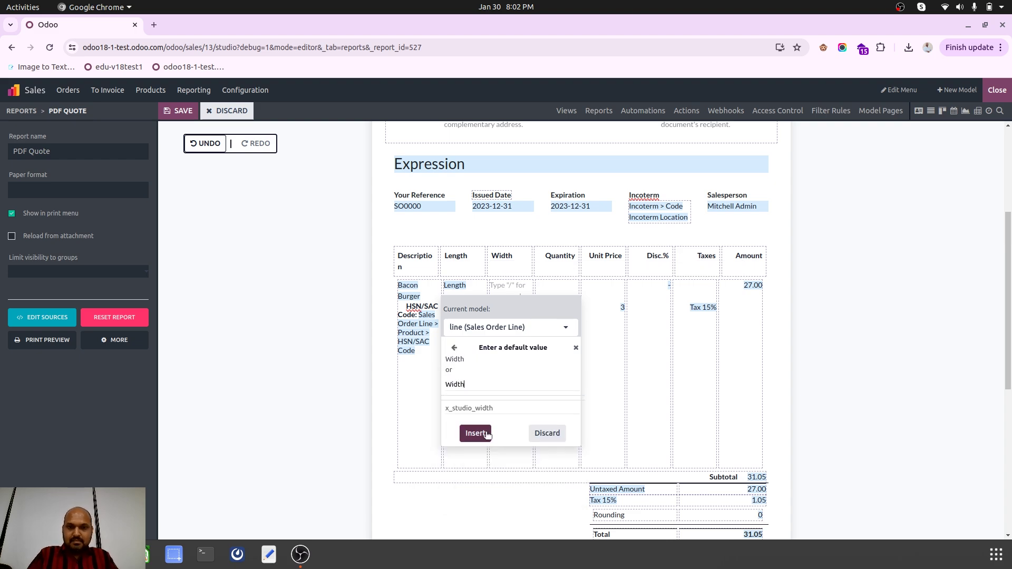
pyautogui.click(476, 433)
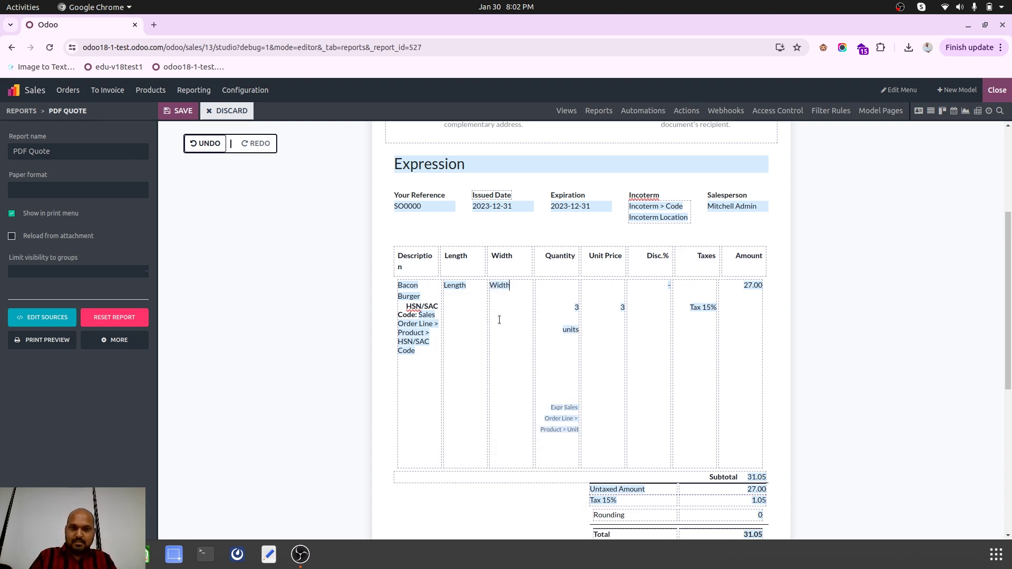
pyautogui.click(181, 113)
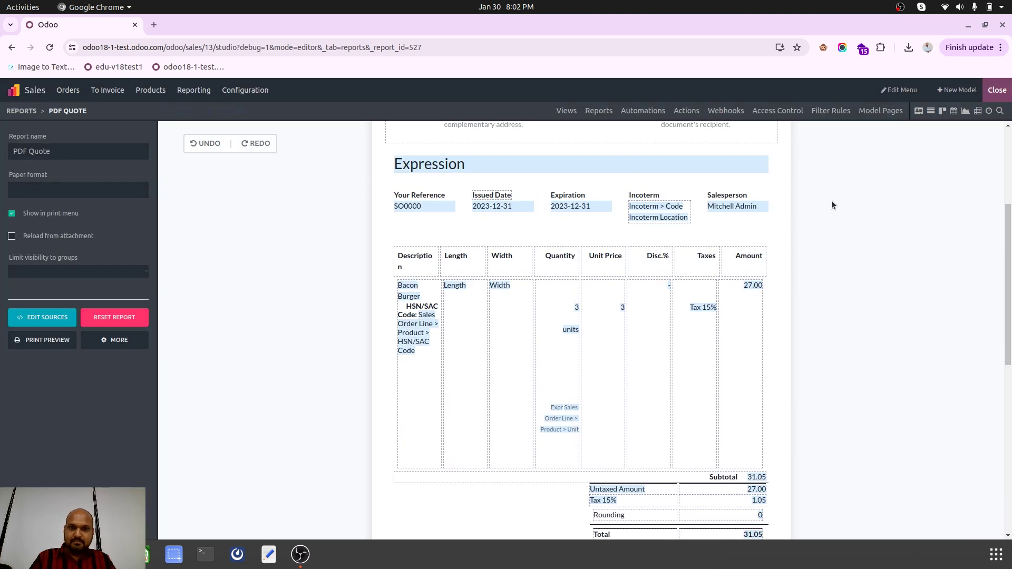
pyautogui.click(998, 90)
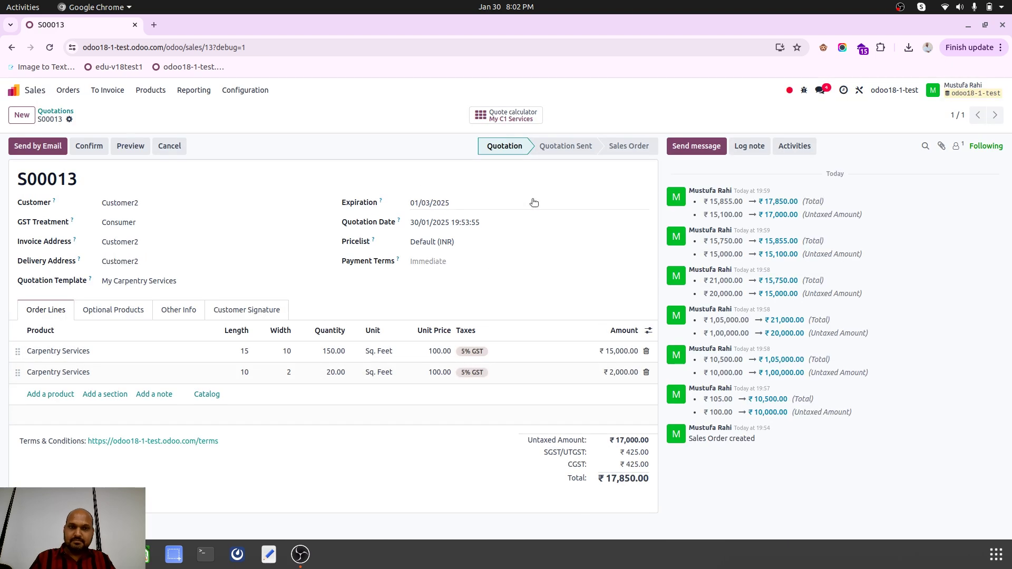
# Print S00013 as a PDF Quote to check the columns, then reopen the quotation in Studio
pyautogui.click(69, 119)
pyautogui.click(89, 137)
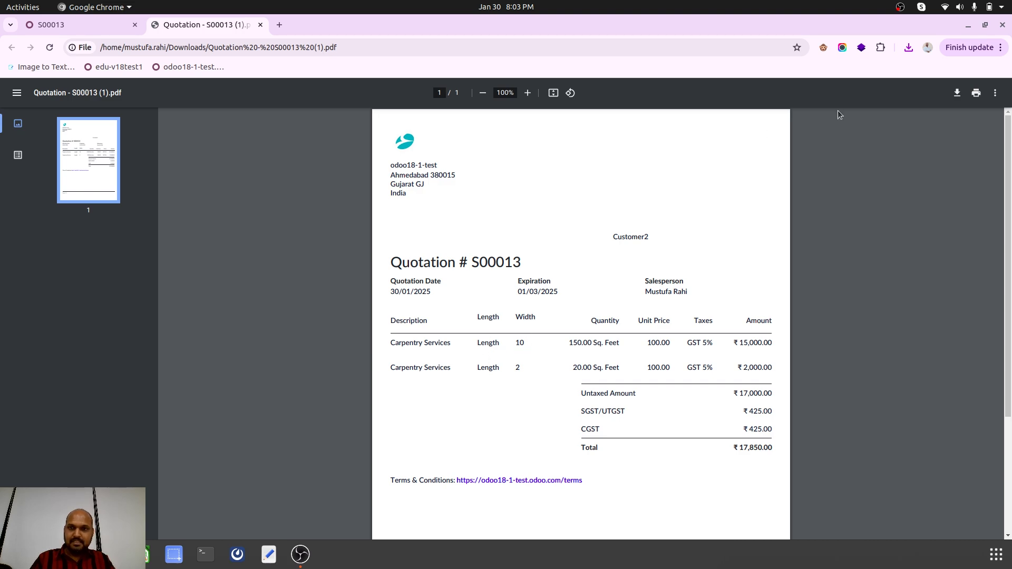
pyautogui.click(63, 25)
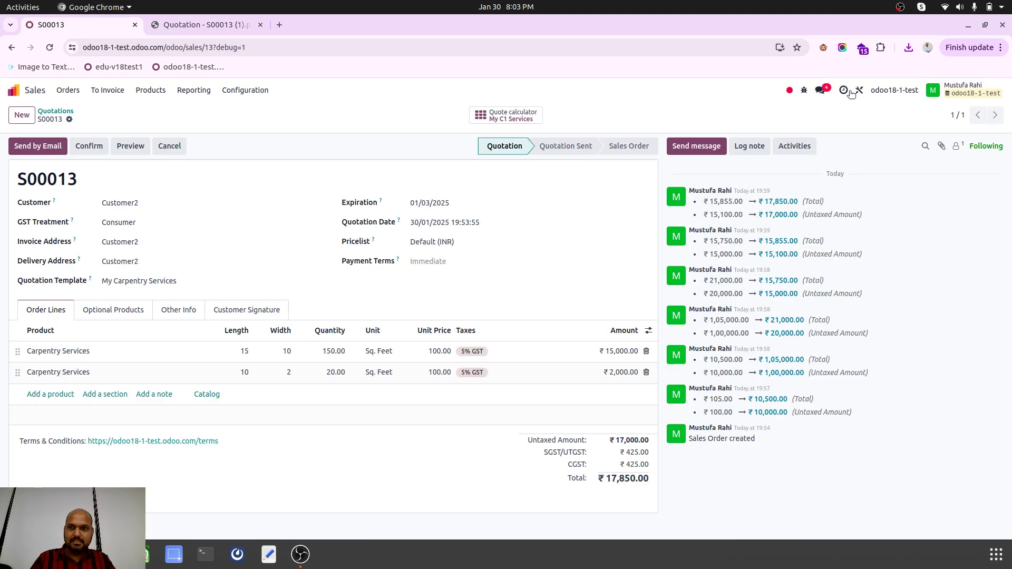
pyautogui.click(858, 93)
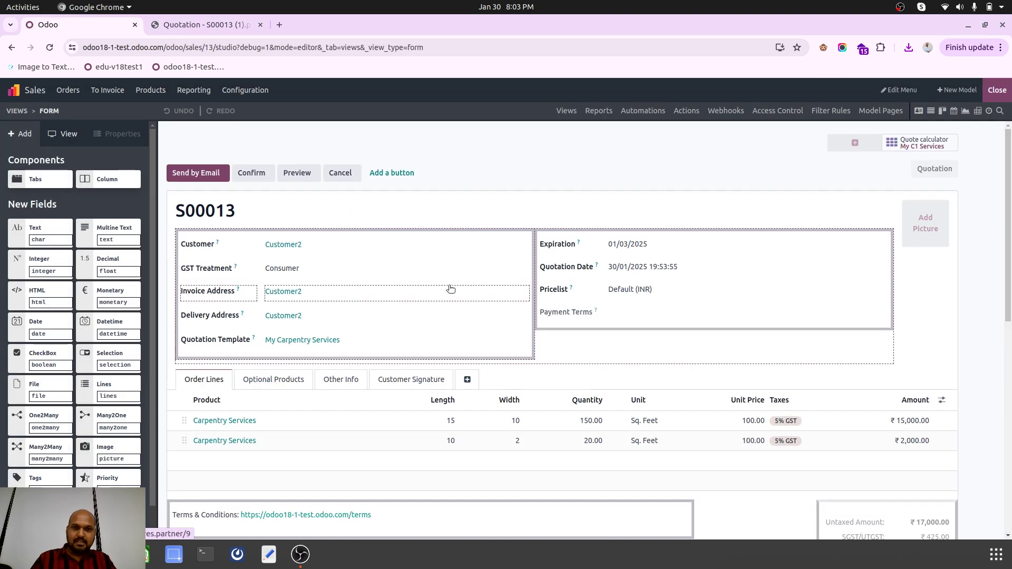
# Open the PDF Quote report and delete the fixed 'Length' text from the row cell
pyautogui.click(589, 112)
pyautogui.click(134, 168)
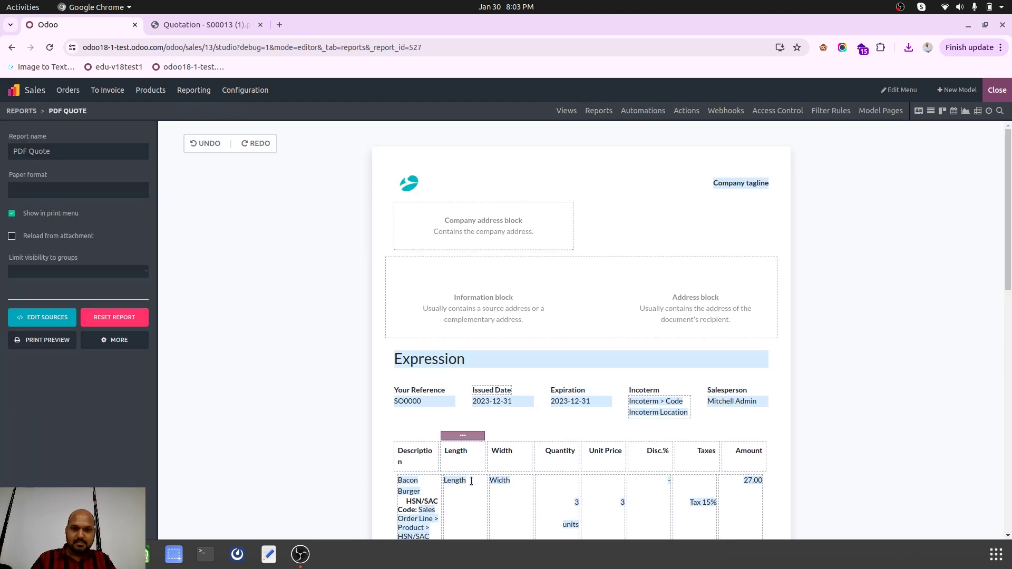
pyautogui.click(472, 480)
pyautogui.scroll(-3, 507, 475)
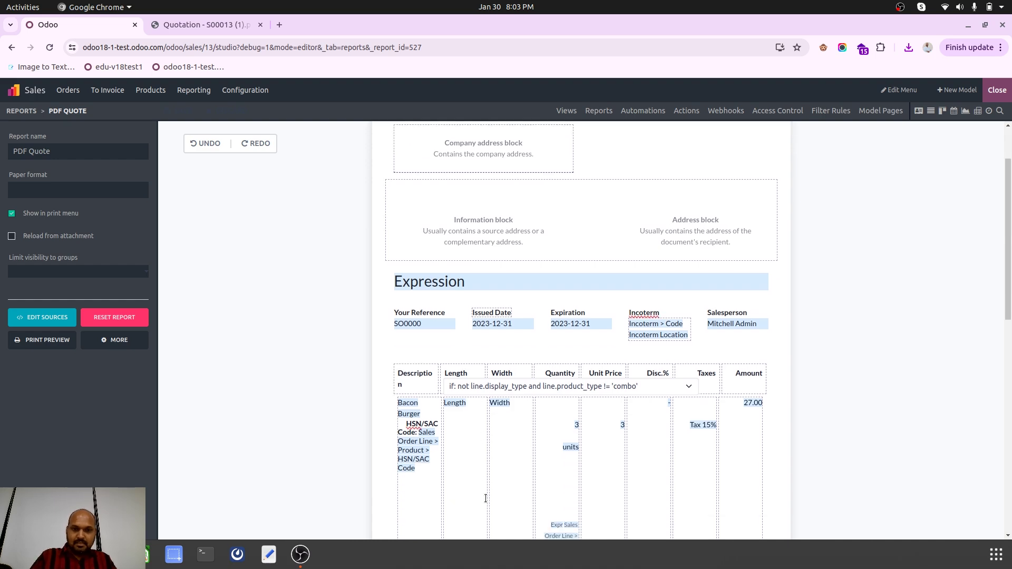
pyautogui.press('BackSpace')
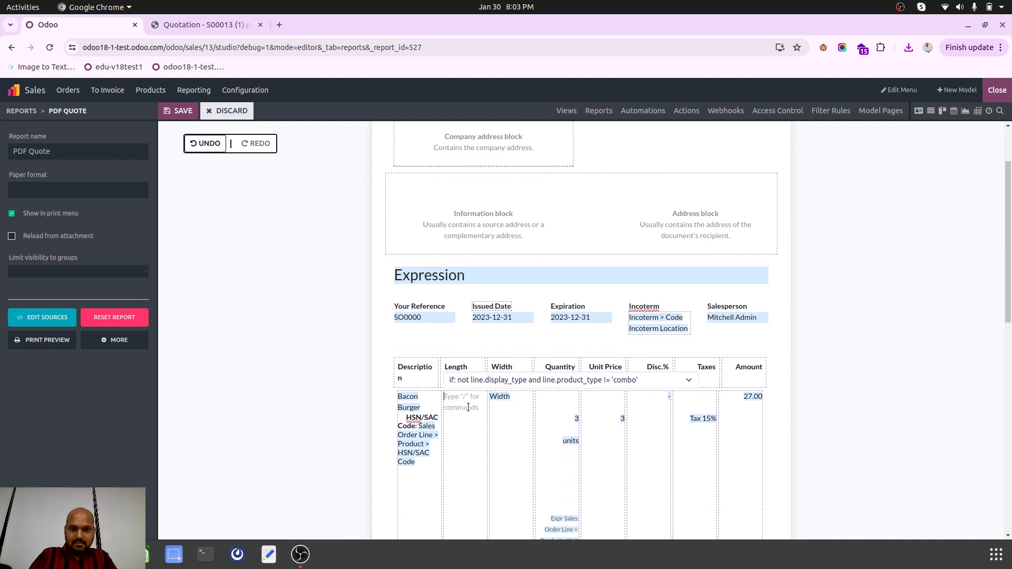
# Insert the order line's Length field (default 'Length') in that cell and save the report
pyautogui.write('/f')
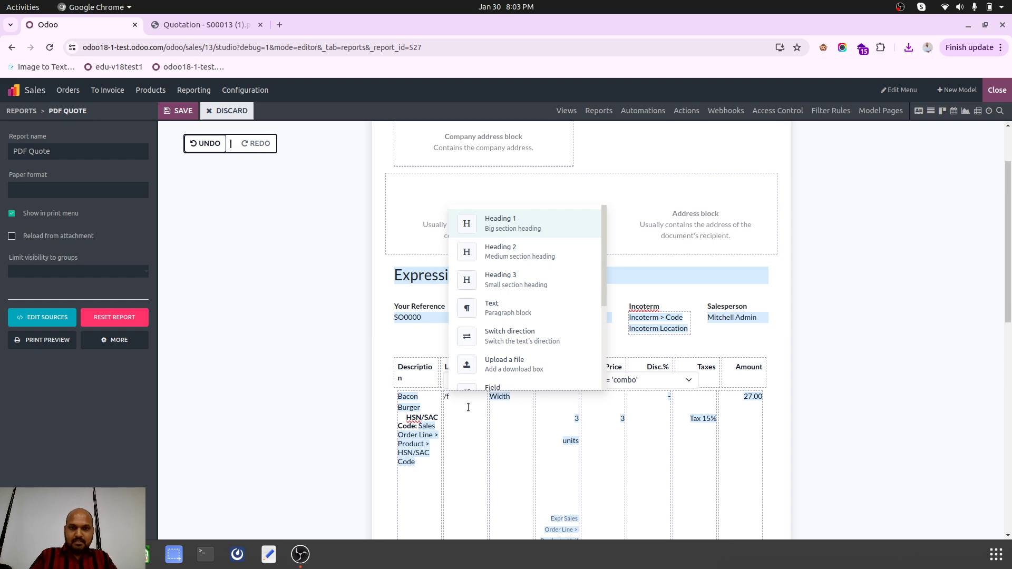
pyautogui.write('ie')
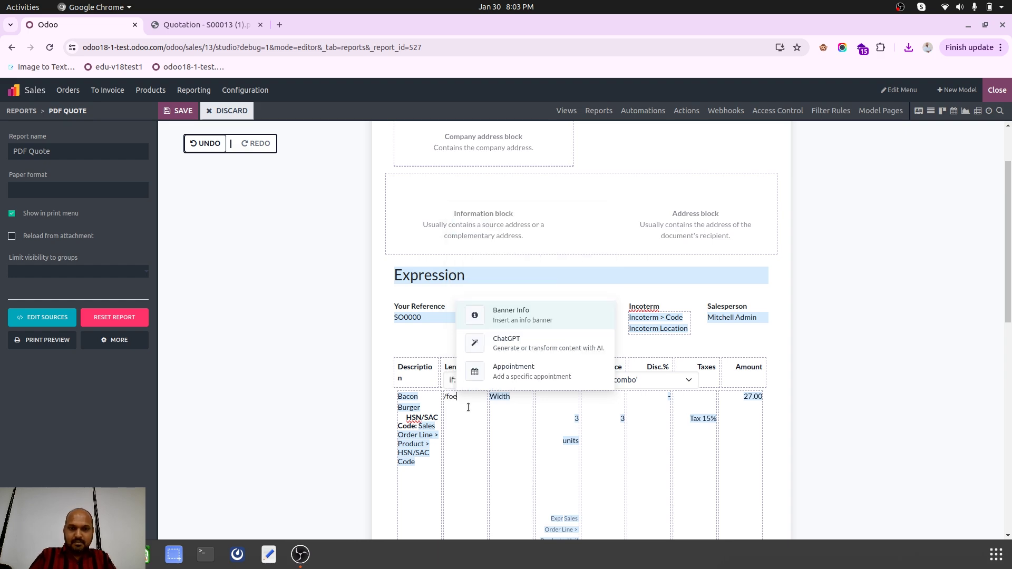
pyautogui.press('Return')
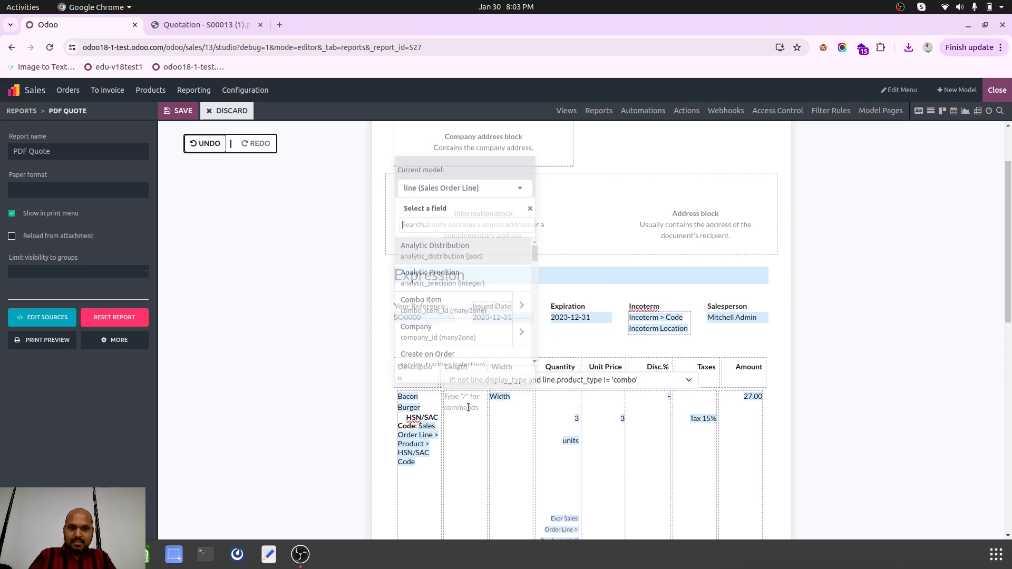
pyautogui.write('leng')
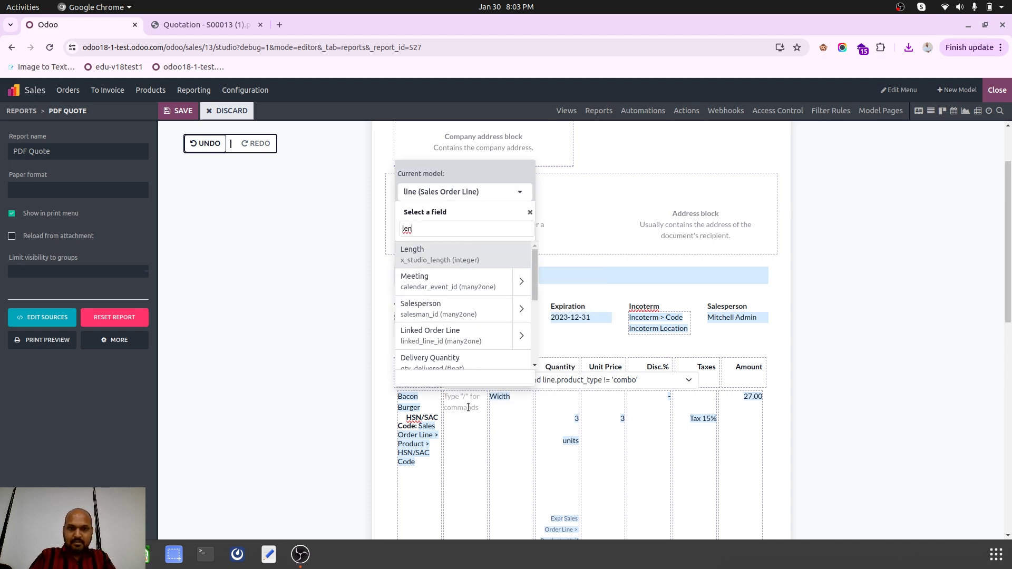
pyautogui.click(470, 253)
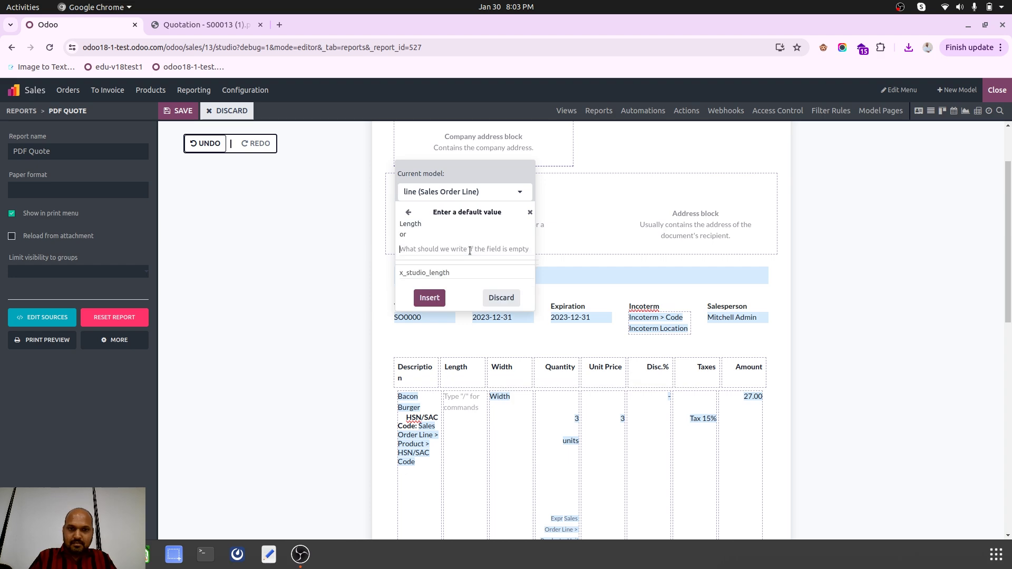
pyautogui.write('Leng')
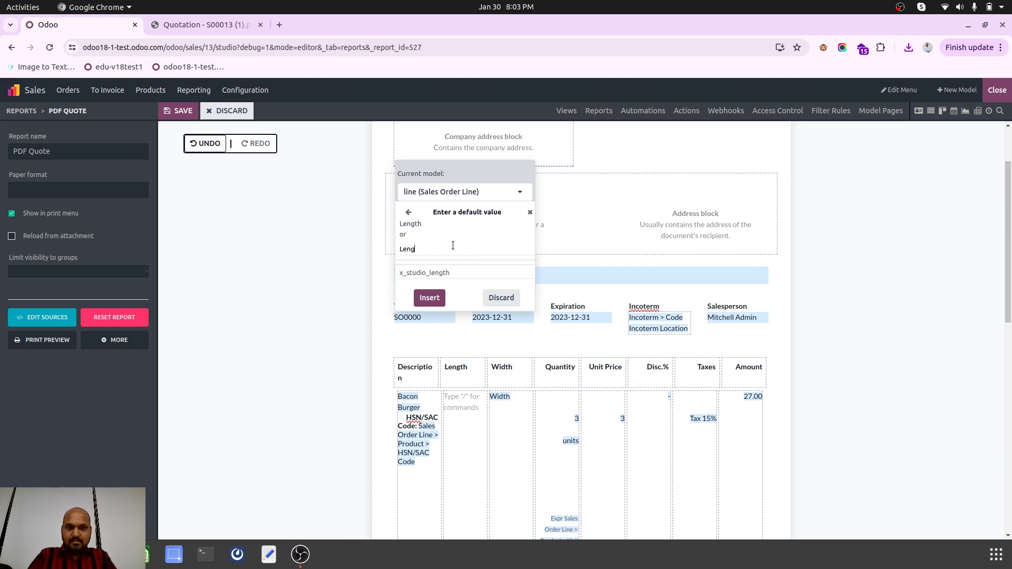
pyautogui.write('th')
pyautogui.press('Return')
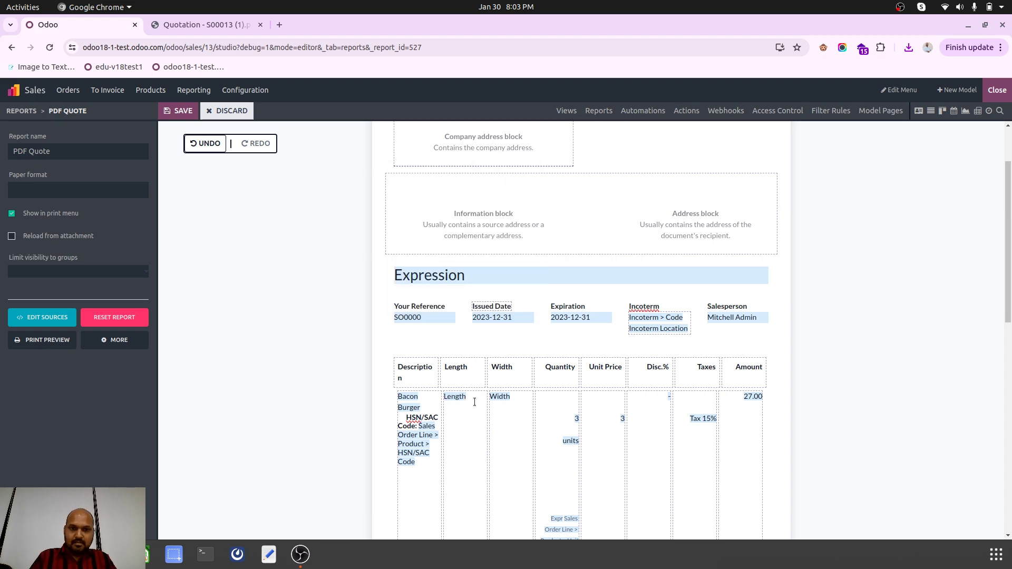
pyautogui.doubleClick(455, 397)
pyautogui.click(466, 396)
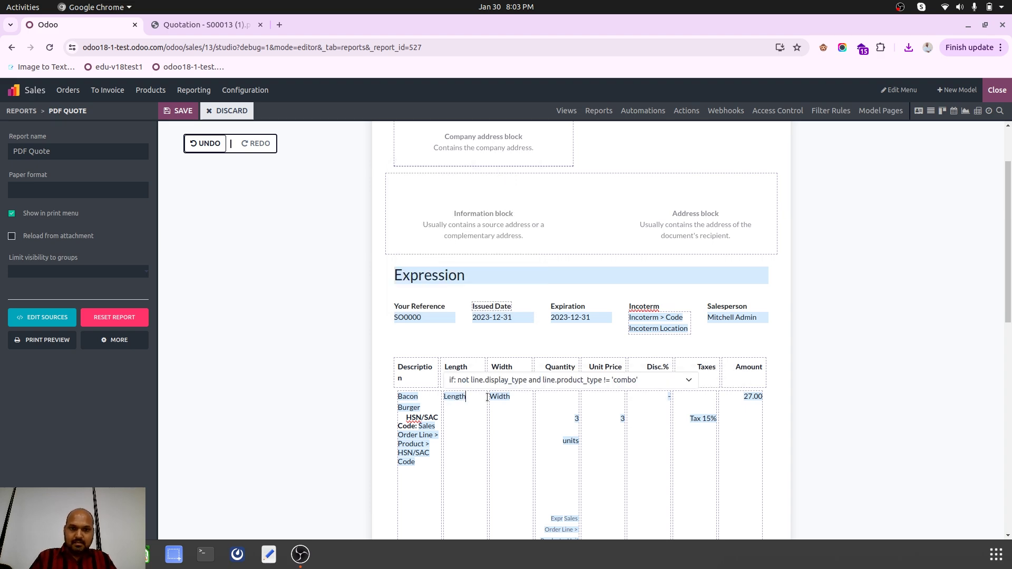
pyautogui.click(465, 396)
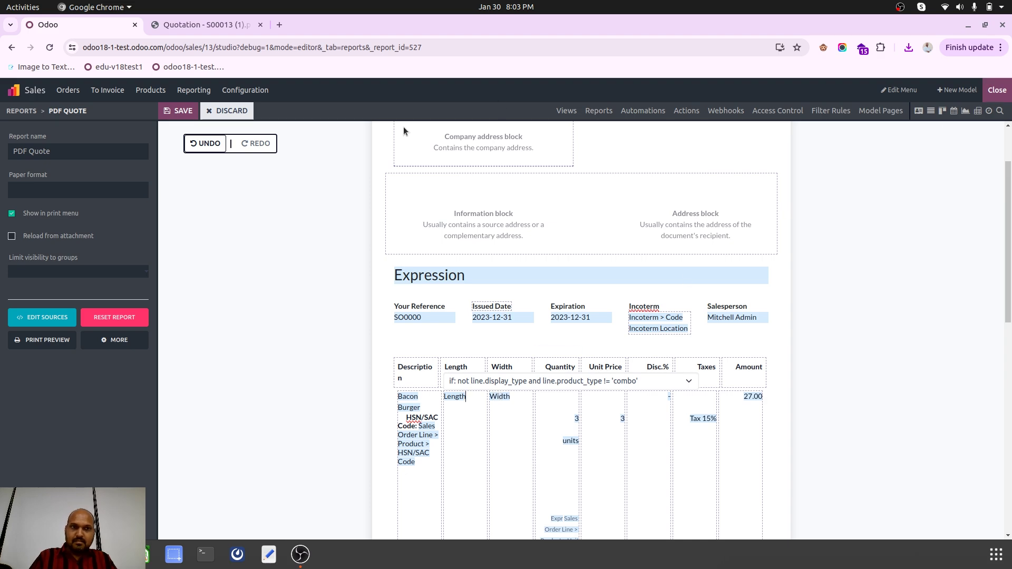
pyautogui.click(177, 110)
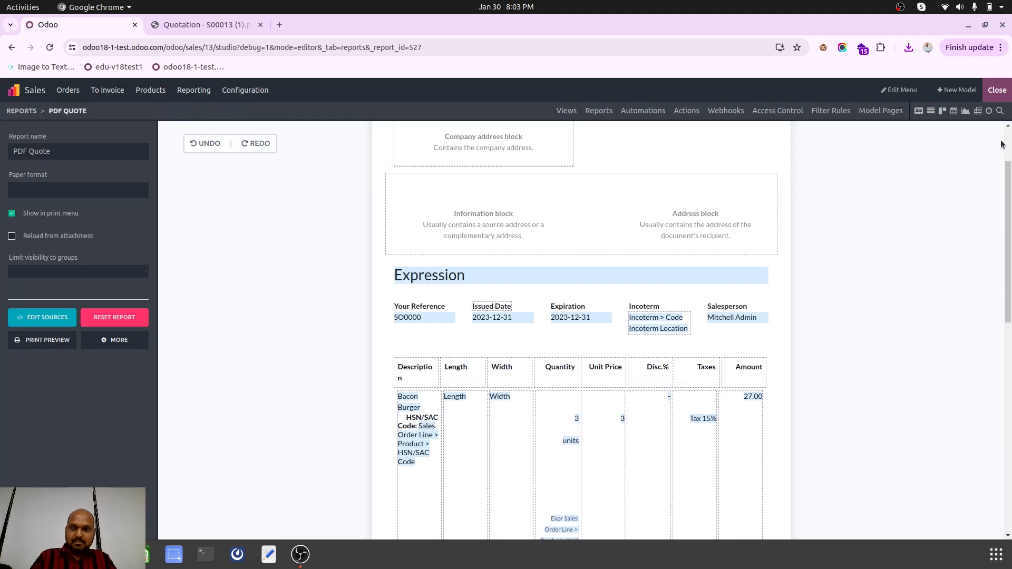
# Exit Studio, print S00013 as a Quote, and open the downloaded Quotation - S00013 (2).pdf
pyautogui.click(997, 91)
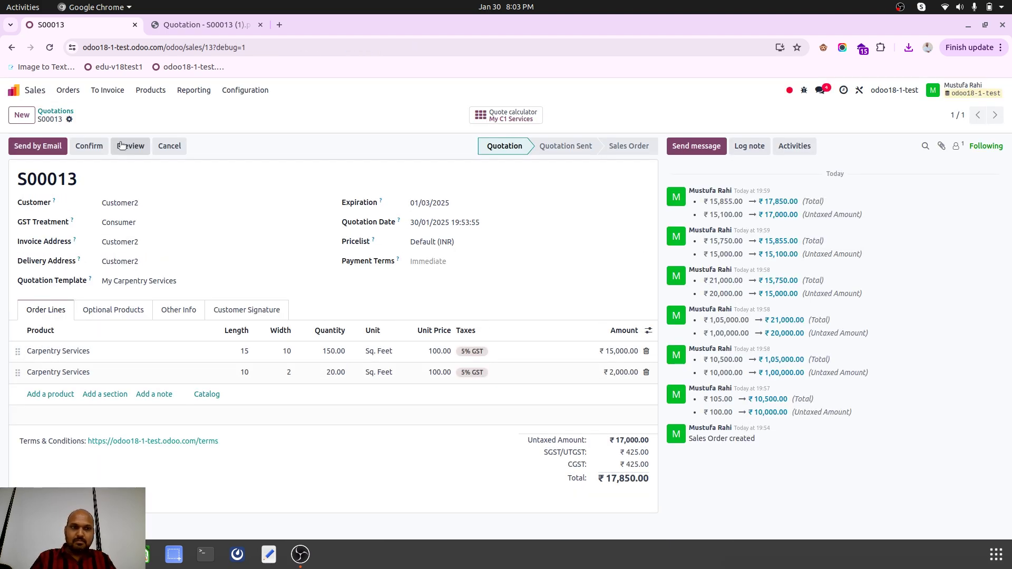
pyautogui.click(70, 120)
pyautogui.click(96, 136)
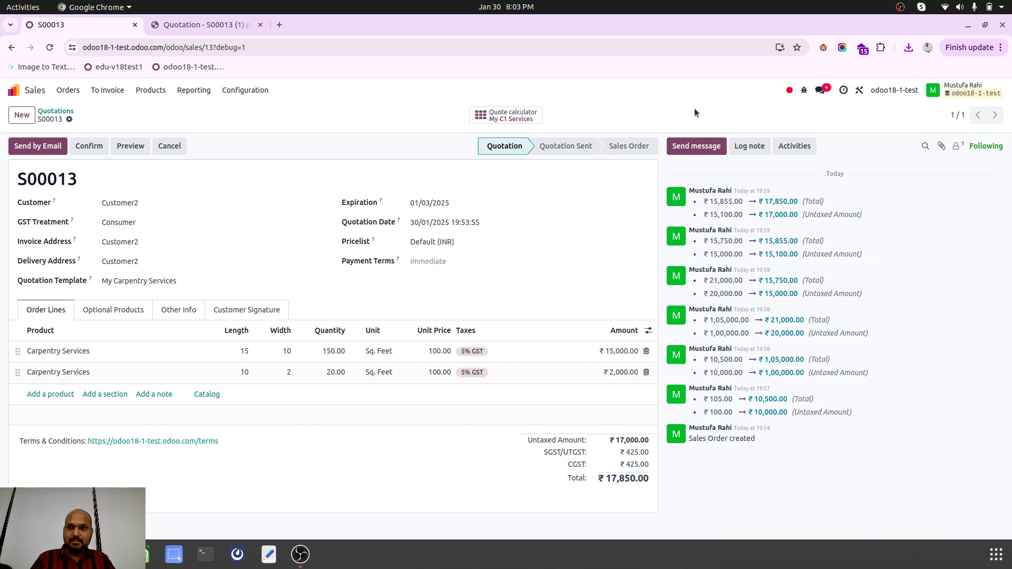
pyautogui.click(812, 76)
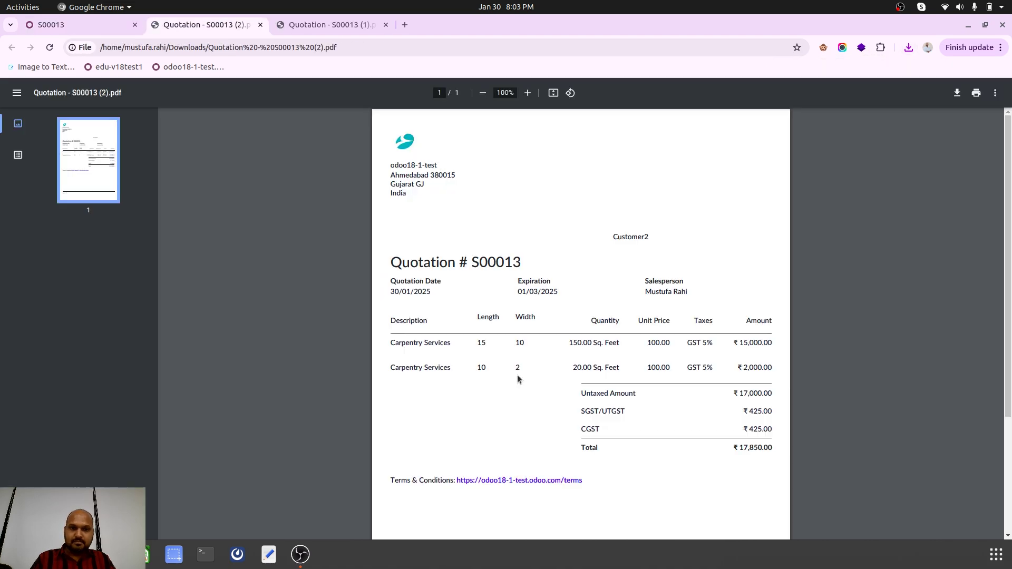